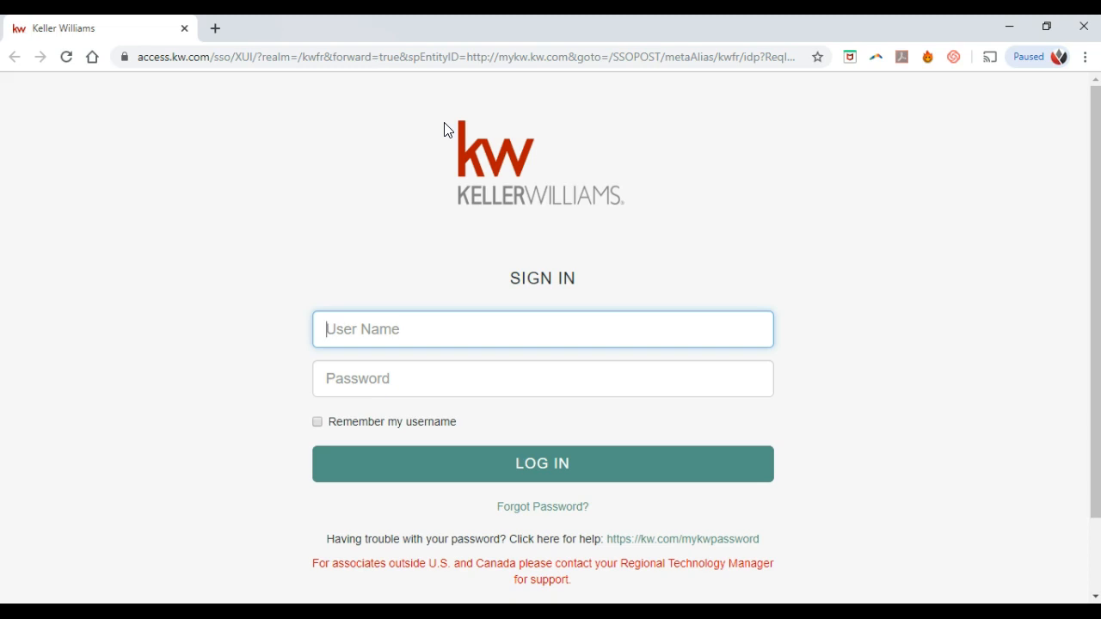
# Step: Sign in to Keller Williams SSO with the agent's username and password
pyautogui.press('Tab')
pyautogui.write('•••••••••')
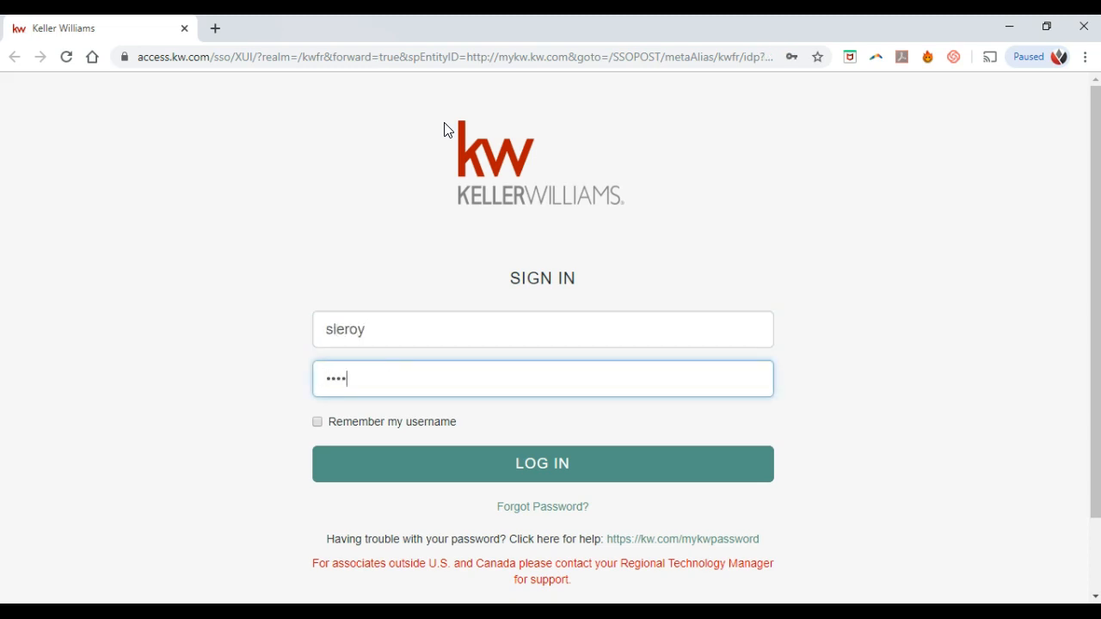
pyautogui.write('••')
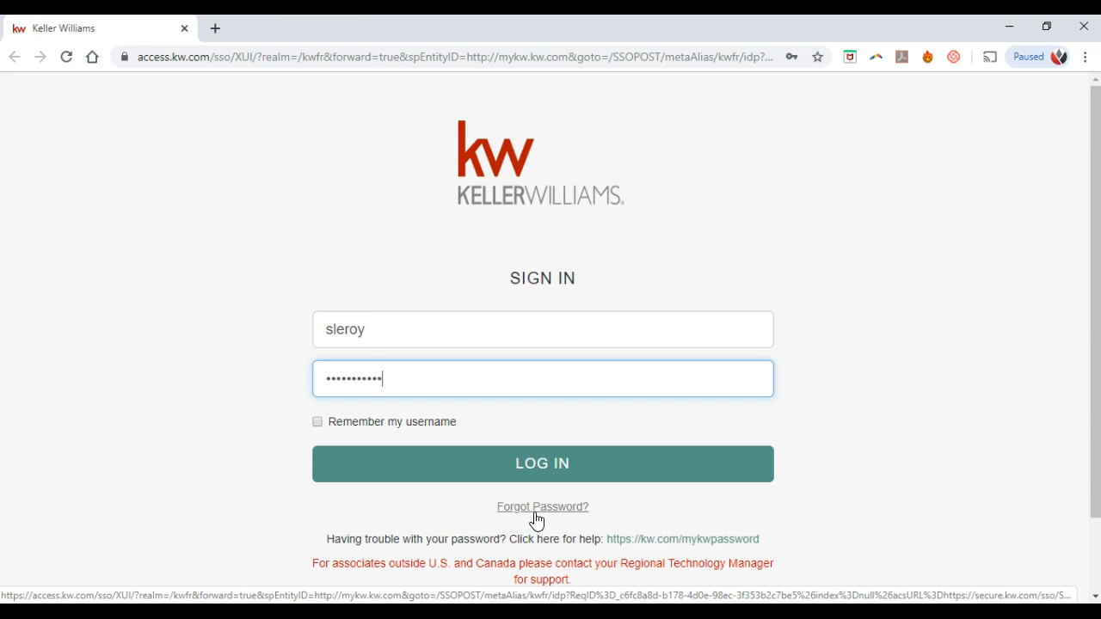
pyautogui.click(555, 470)
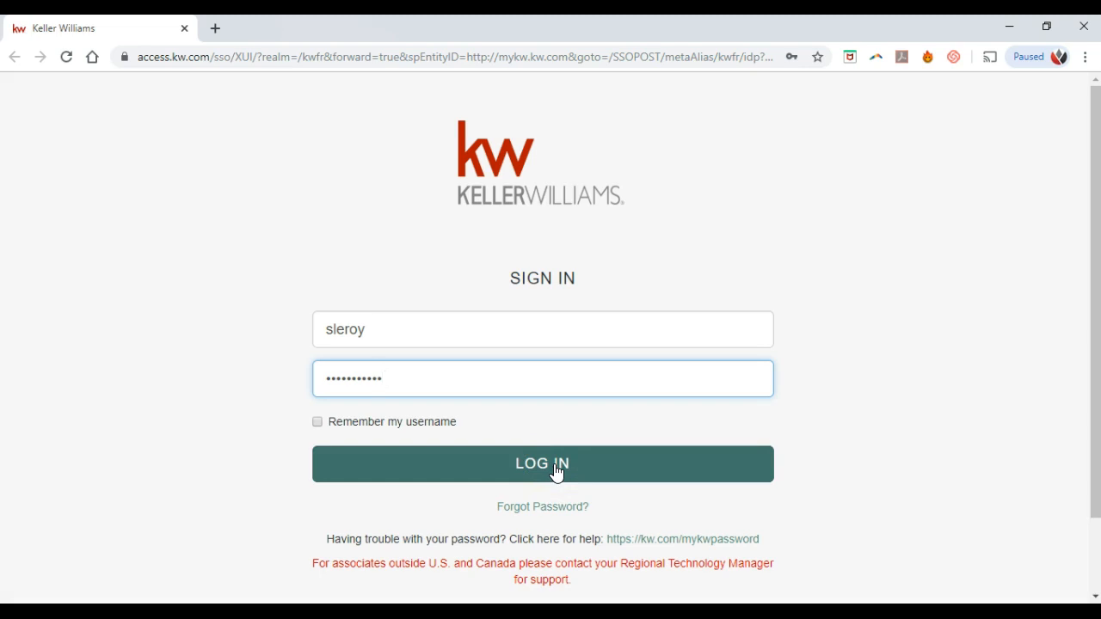
pyautogui.click(555, 470)
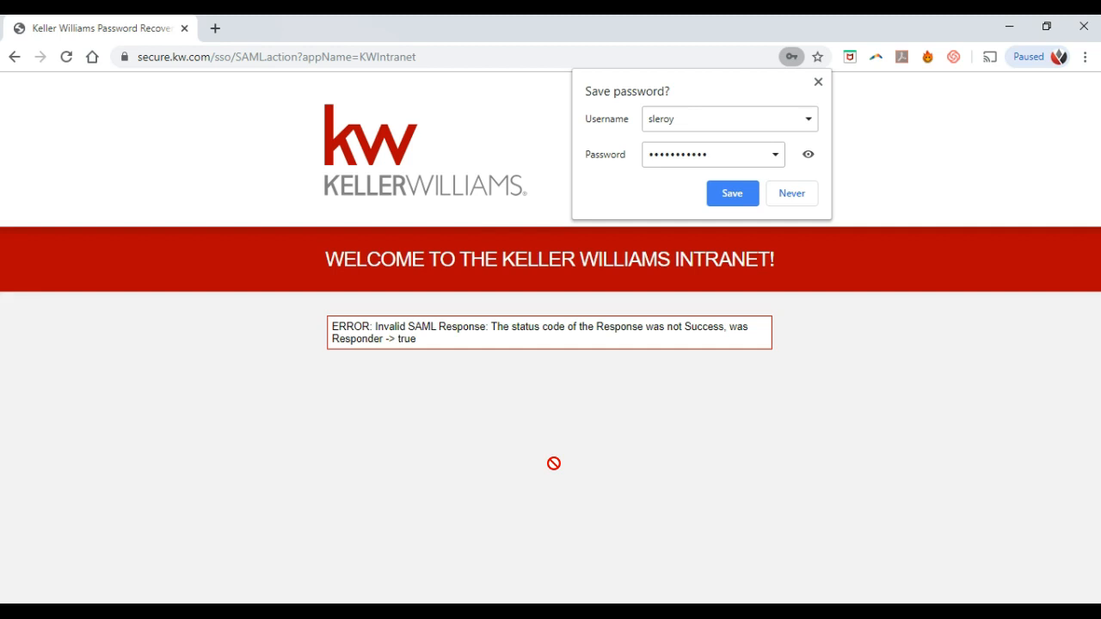
# Step: Go to mykw.kw.com from the browser address bar
pyautogui.click(467, 56)
pyautogui.write('mykw.kw.com')
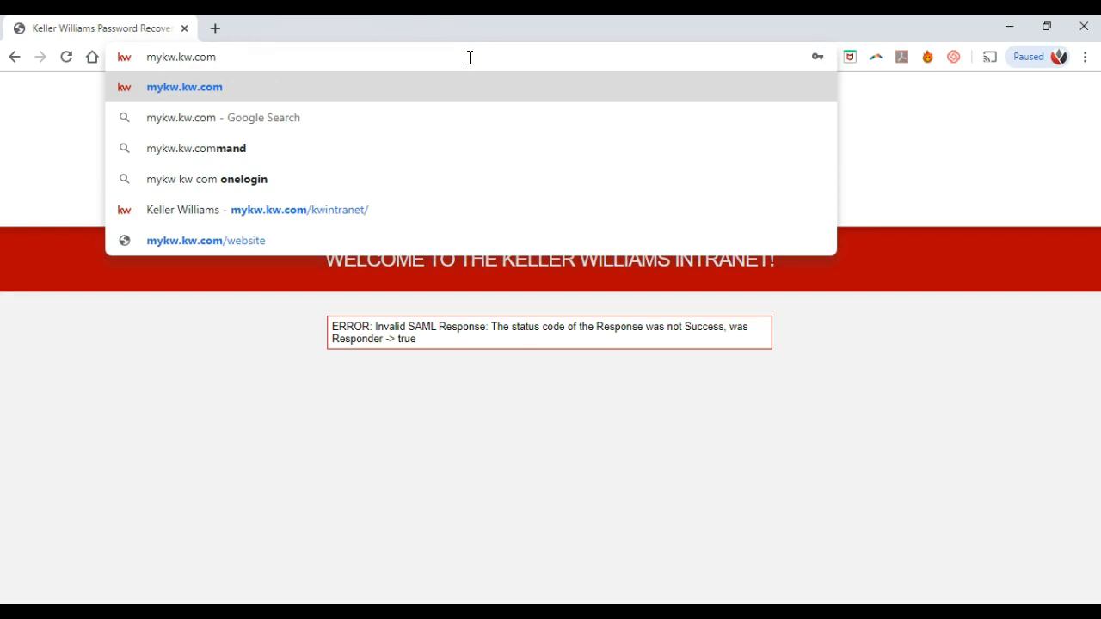
pyautogui.press('Return')
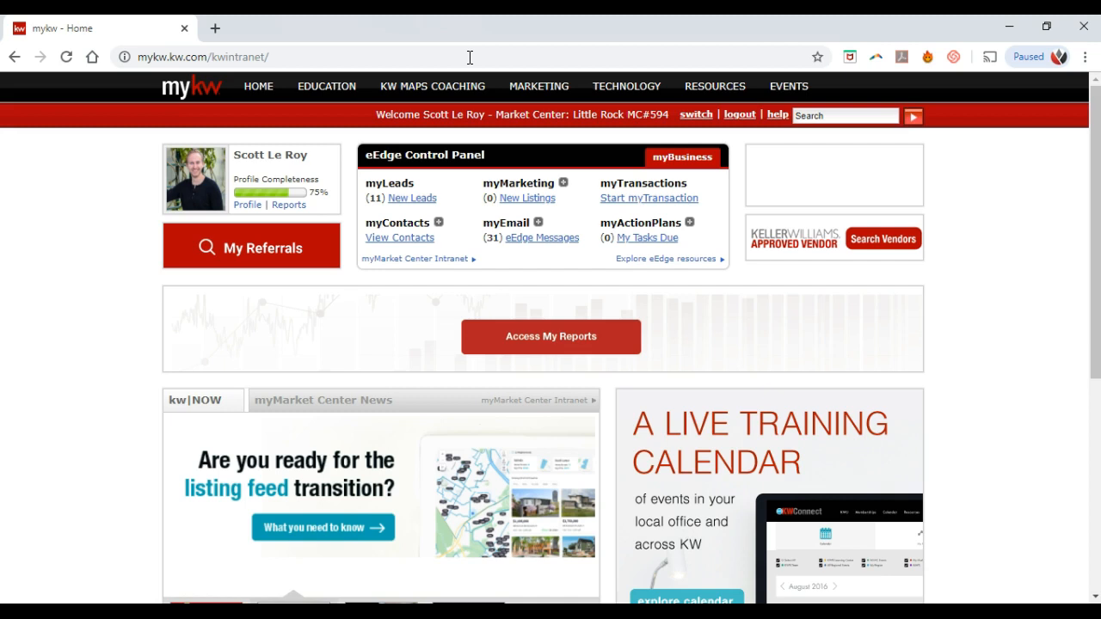
# Step: Open KWConnect from the HOME dropdown on the MyKW navigation bar
pyautogui.moveTo(275, 84)
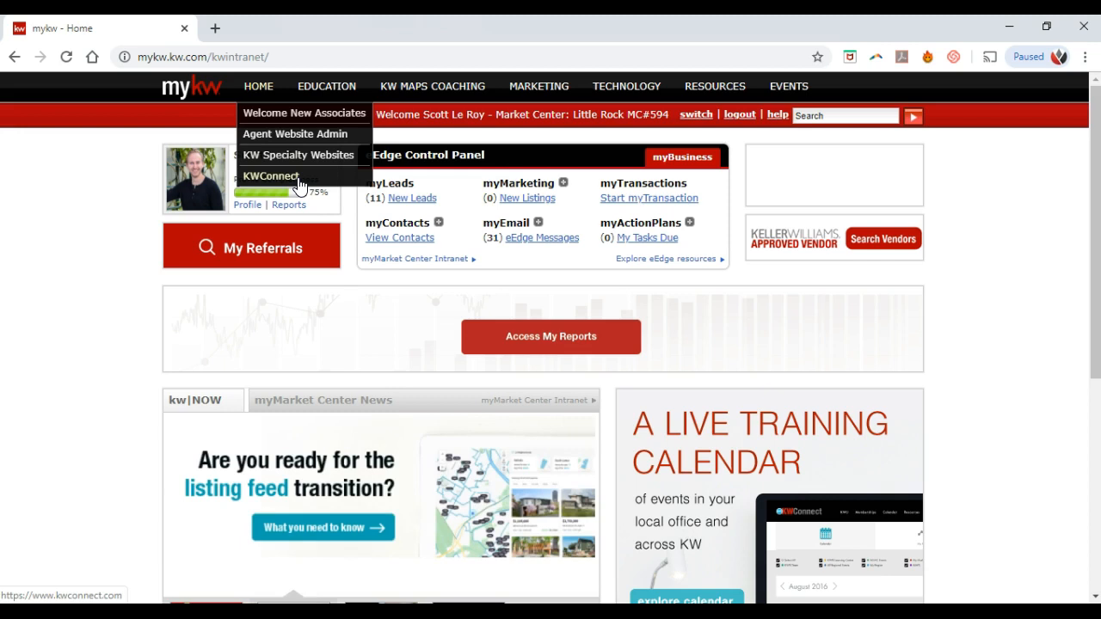
pyautogui.click(298, 179)
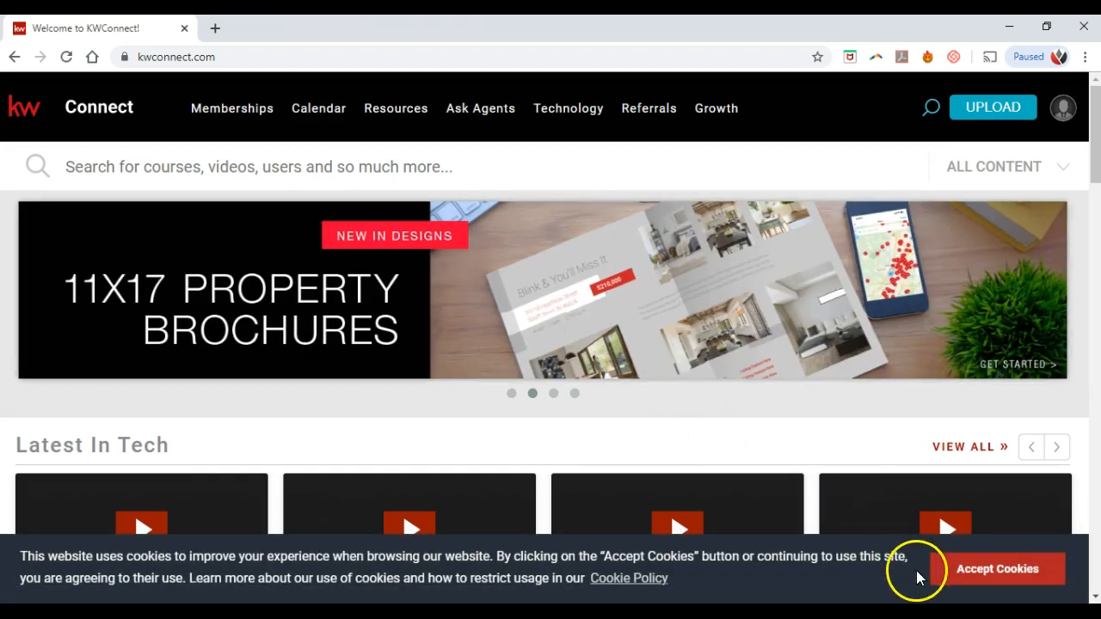
# Step: Accept the KWConnect cookie banner and put the cursor in the search box
pyautogui.click(966, 574)
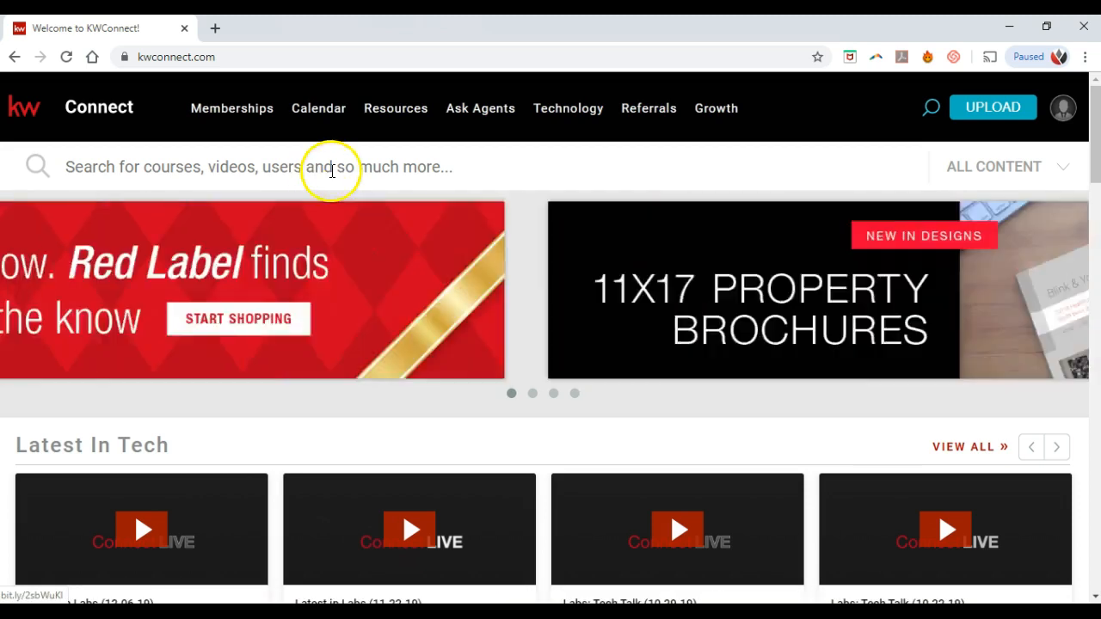
pyautogui.click(332, 170)
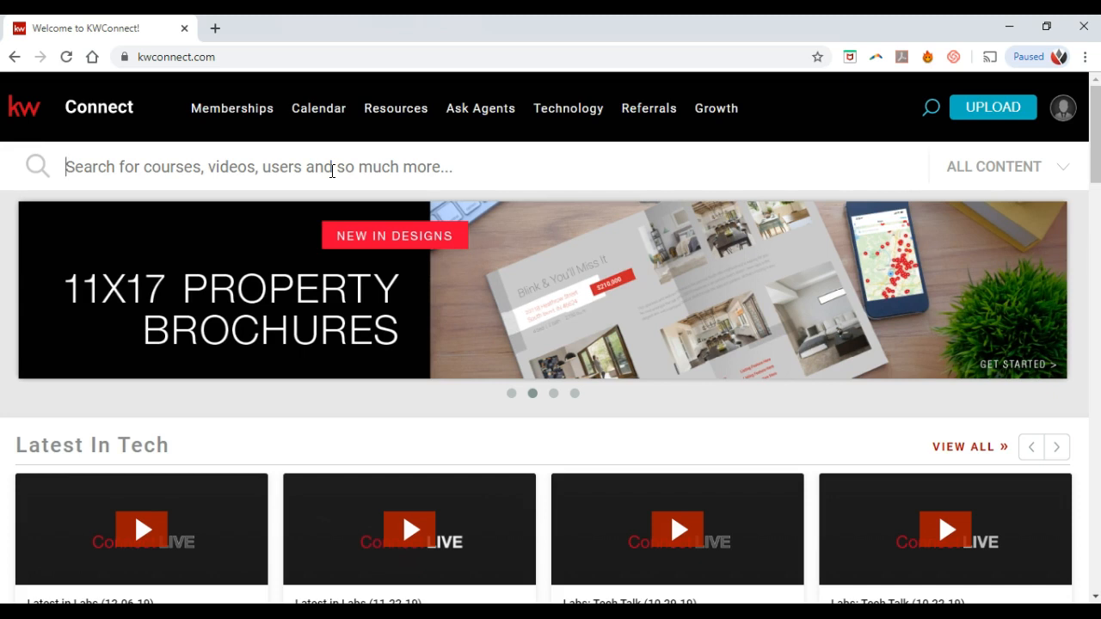
pyautogui.click(332, 169)
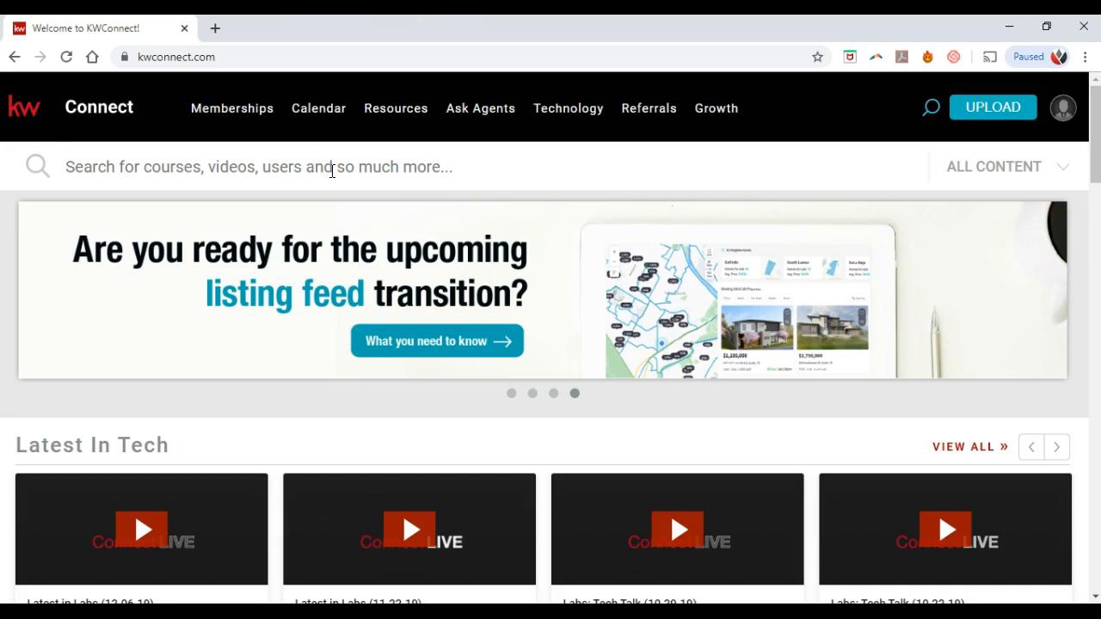
pyautogui.click(332, 169)
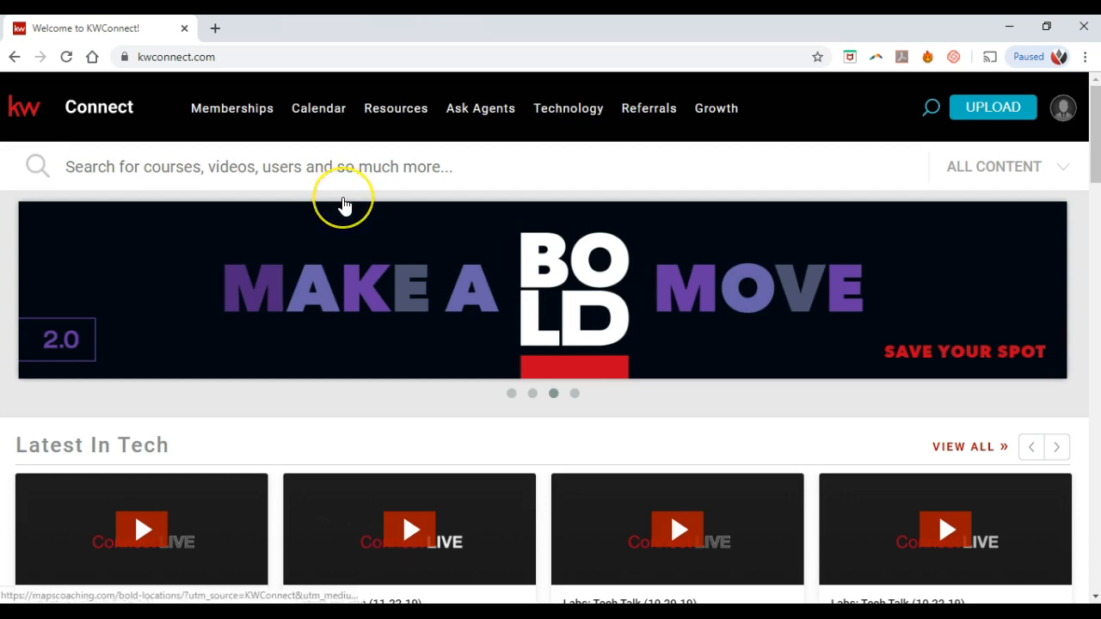
pyautogui.scroll(-3, 344, 201)
pyautogui.scroll(-1, 343, 204)
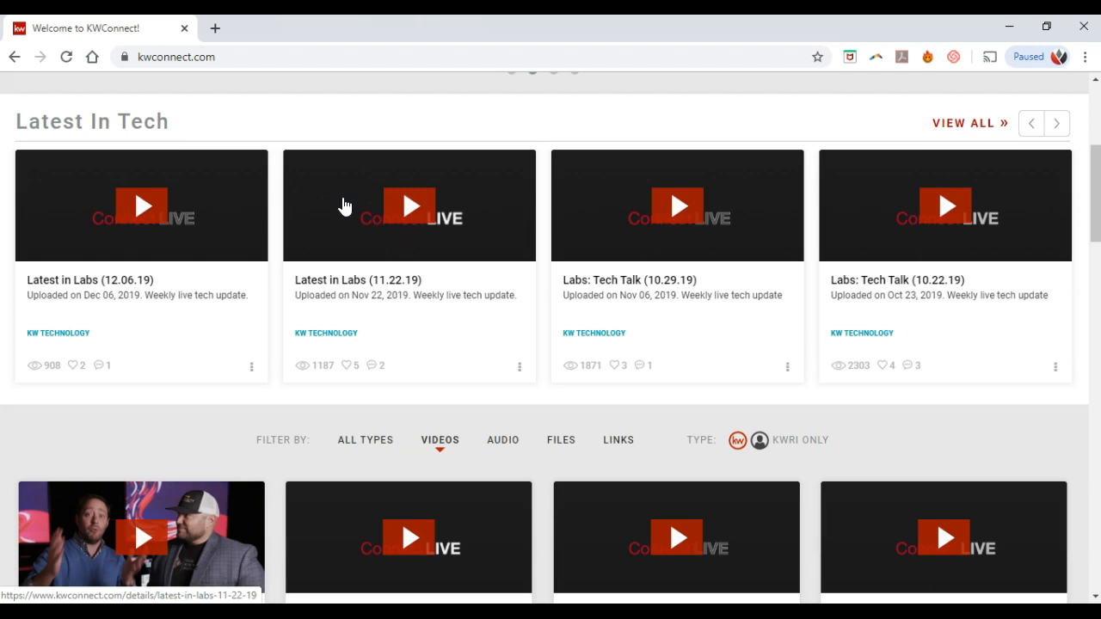
pyautogui.scroll(-3, 344, 206)
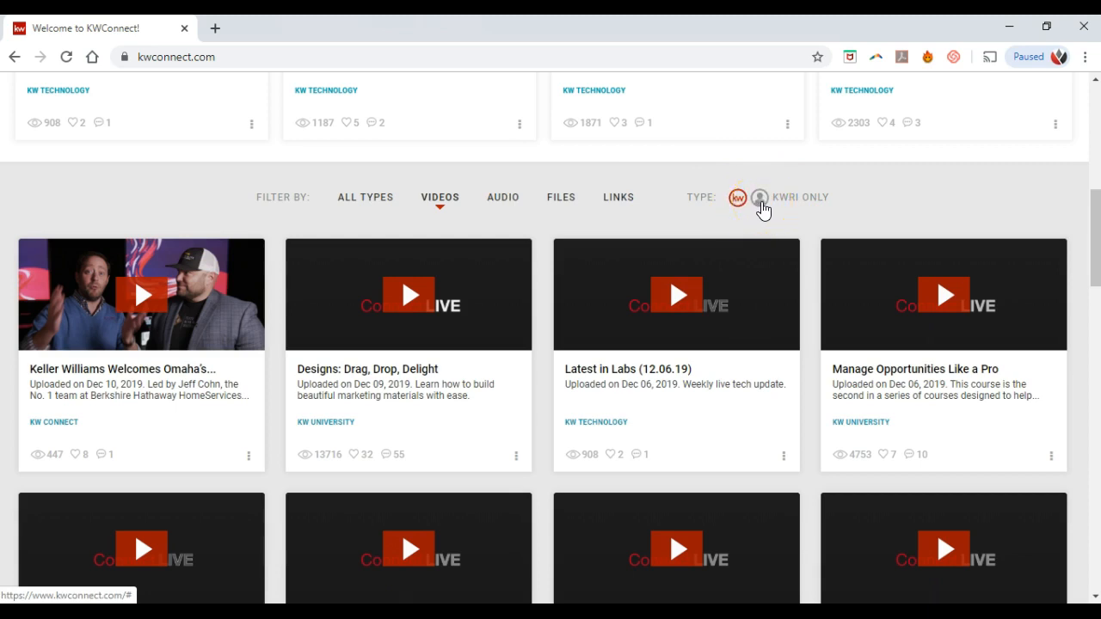
pyautogui.click(761, 200)
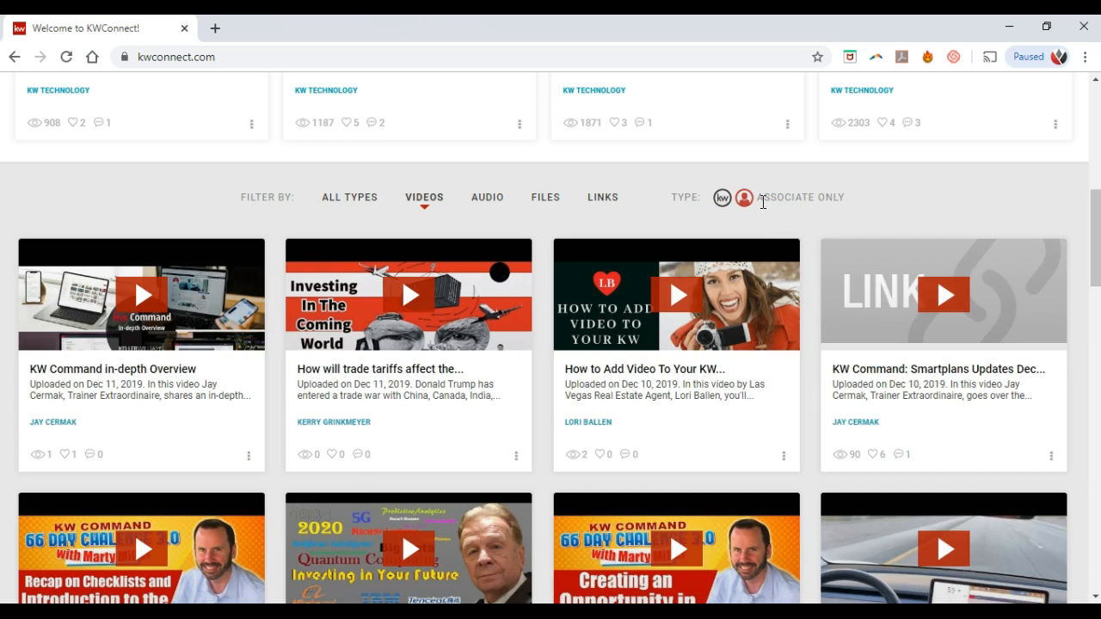
pyautogui.click(729, 203)
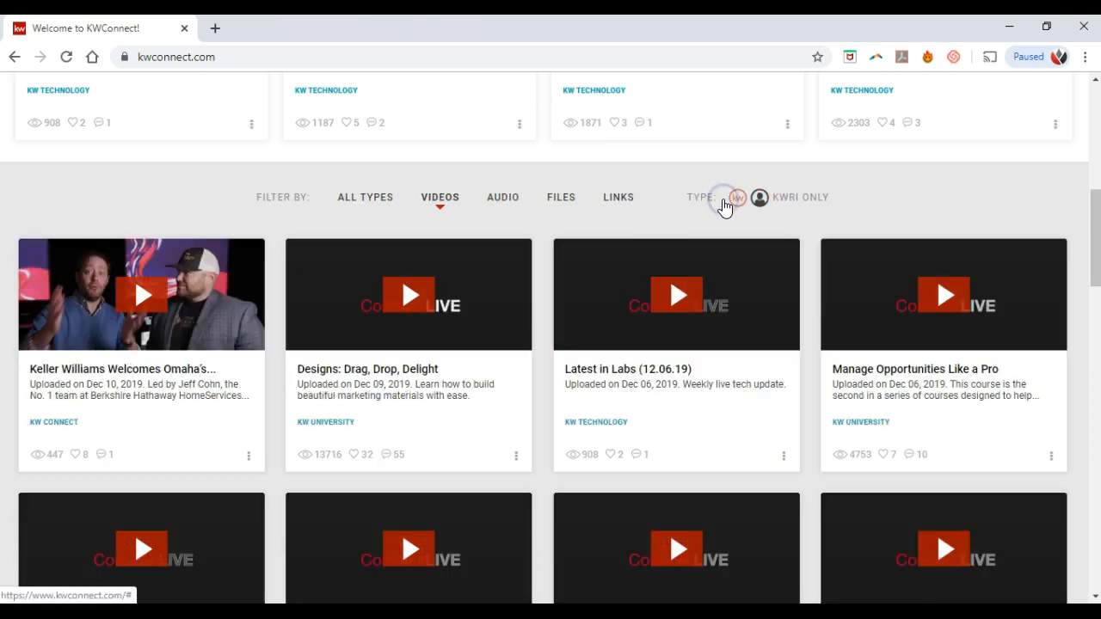
pyautogui.scroll(-3, 725, 205)
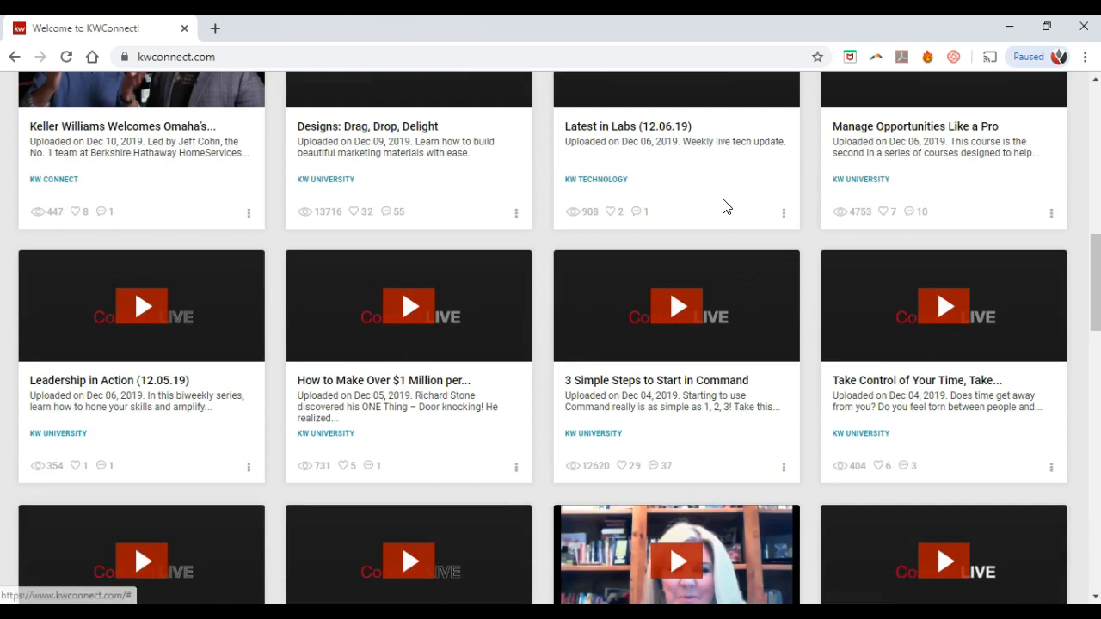
pyautogui.scroll(-1, 724, 207)
pyautogui.scroll(-3, 725, 207)
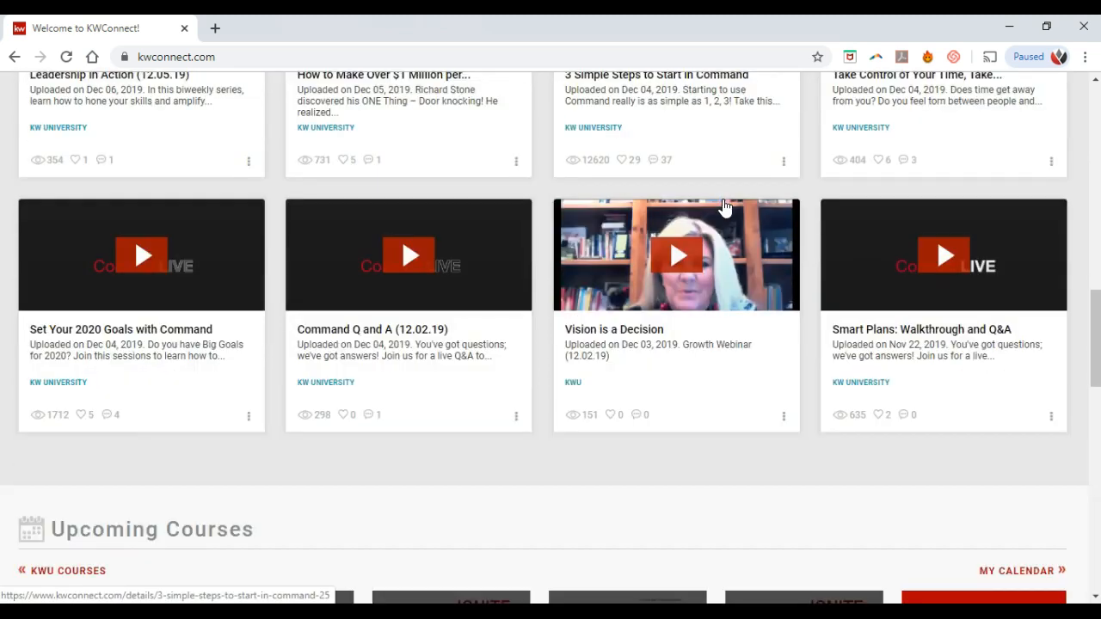
pyautogui.scroll(-5, 725, 208)
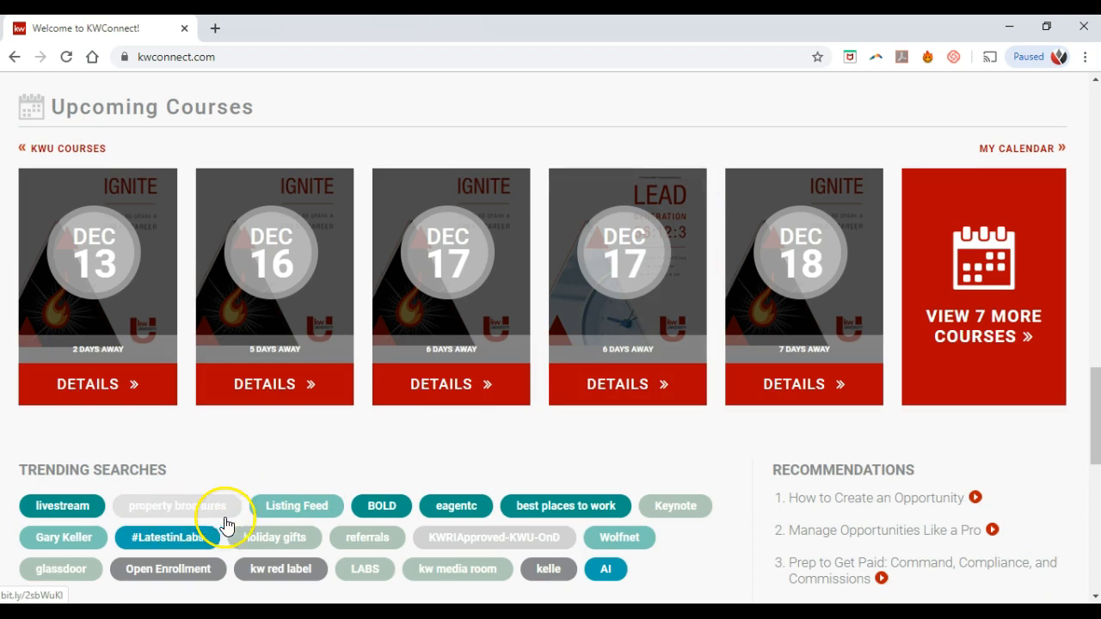
pyautogui.scroll(5, 302, 507)
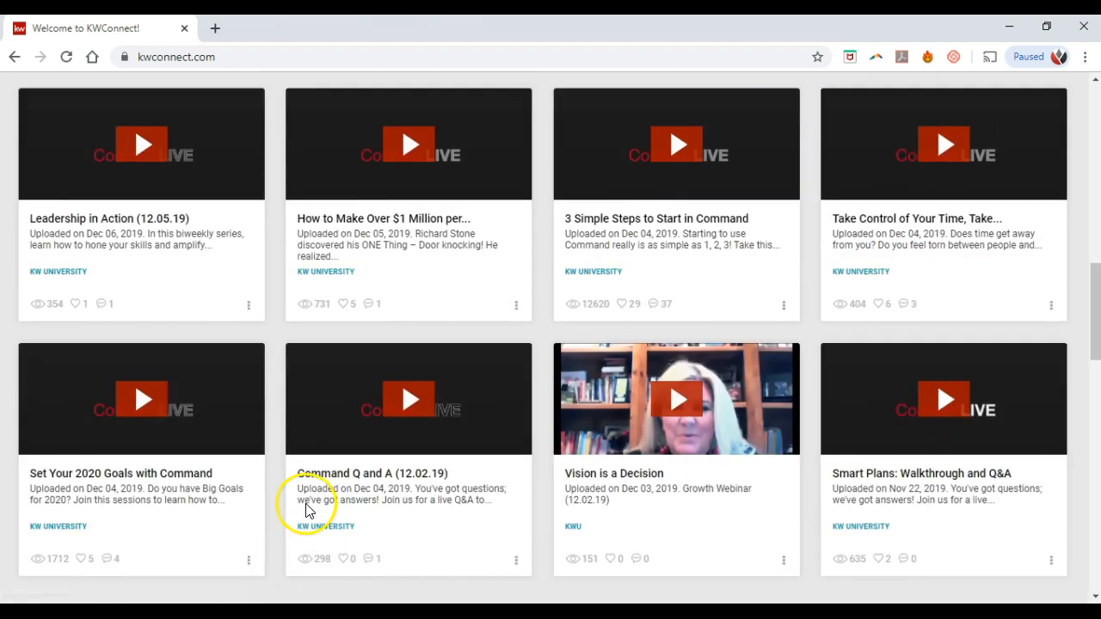
pyautogui.scroll(10, 306, 508)
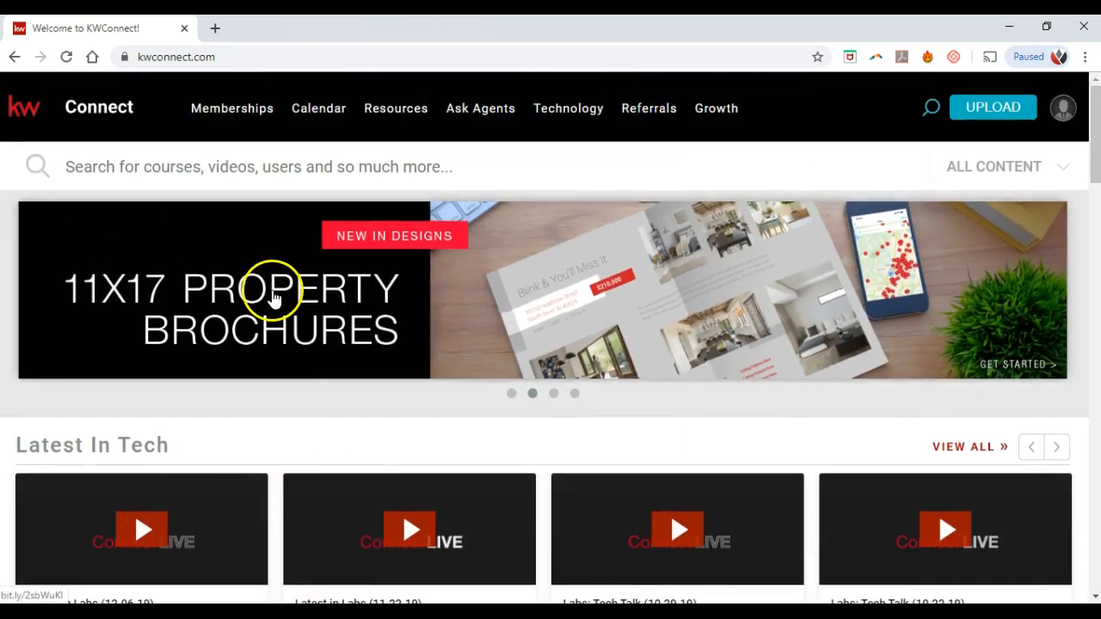
pyautogui.click(259, 169)
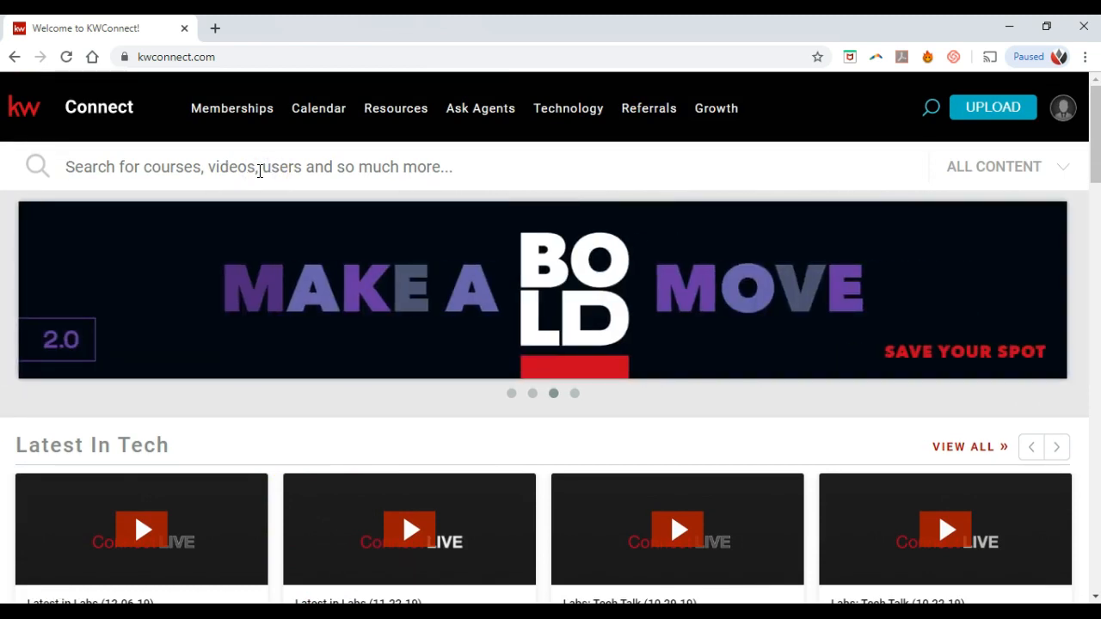
pyautogui.write('op')
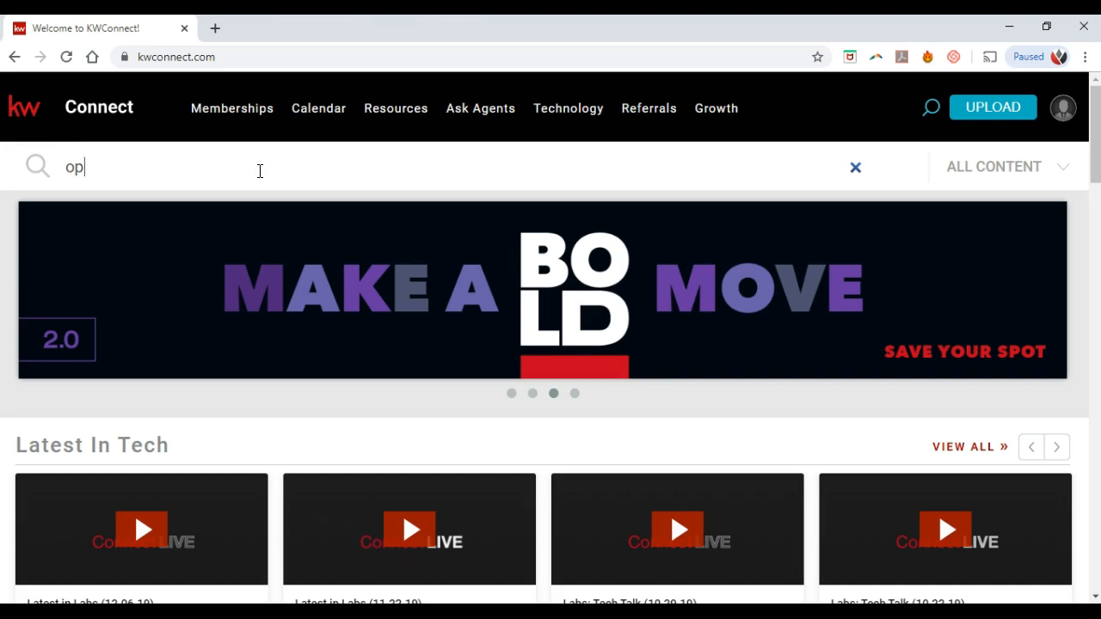
pyautogui.write('portunities')
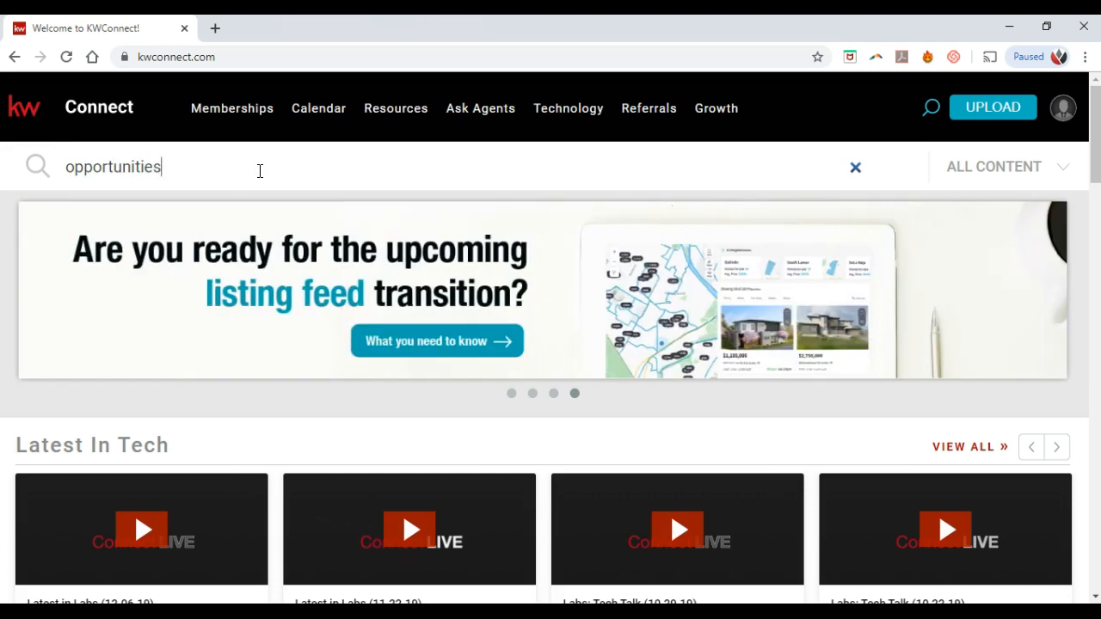
pyautogui.press('Return')
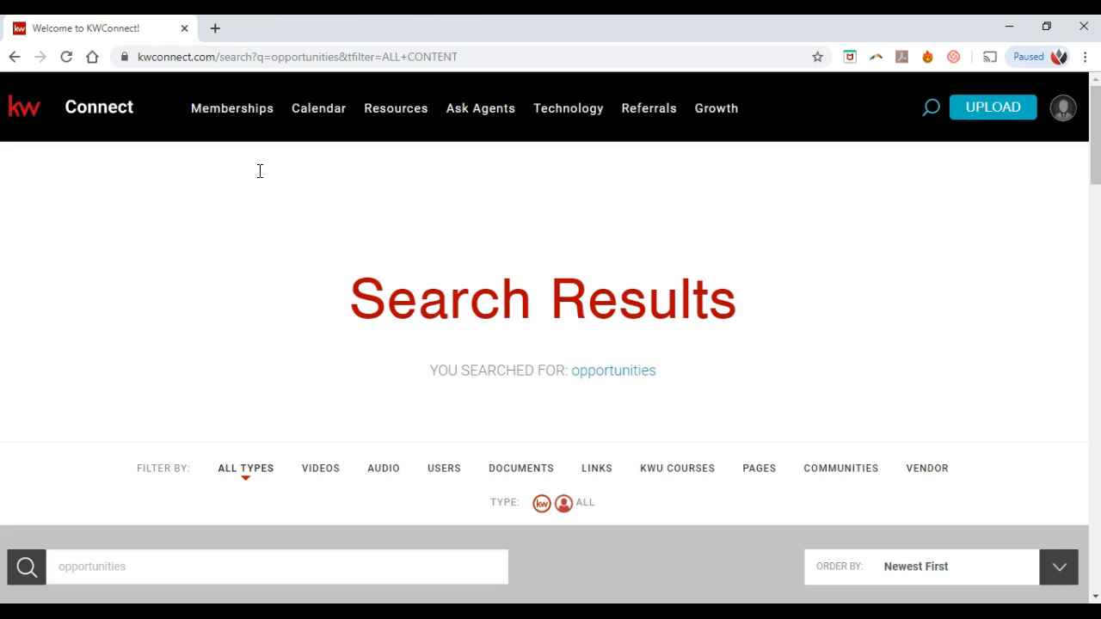
pyautogui.scroll(-3, 262, 176)
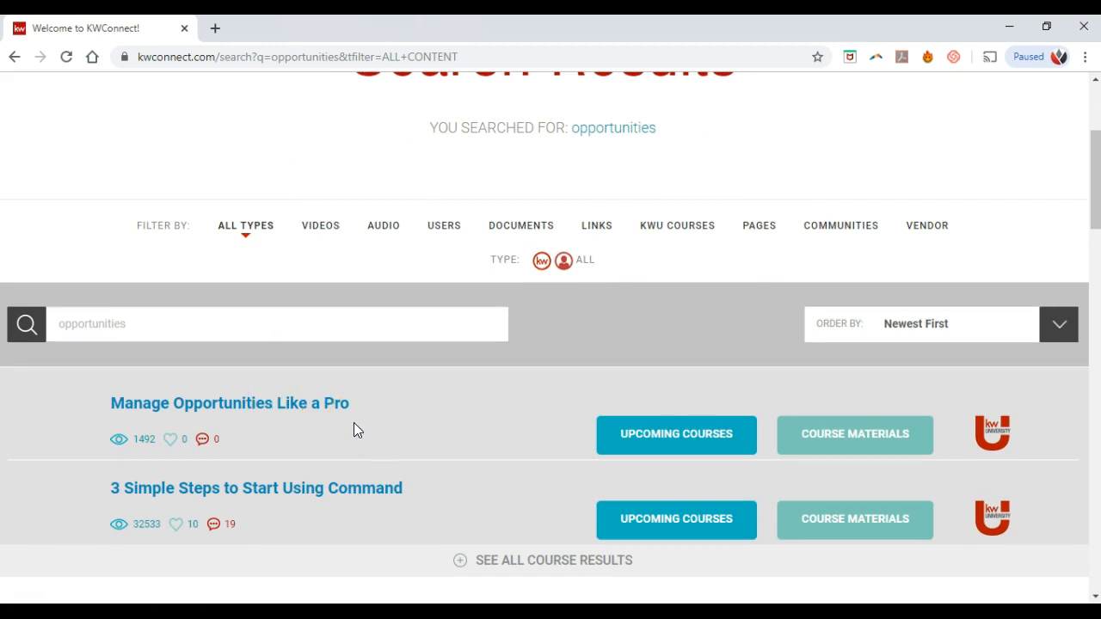
pyautogui.scroll(-2, 353, 423)
pyautogui.scroll(-1, 358, 430)
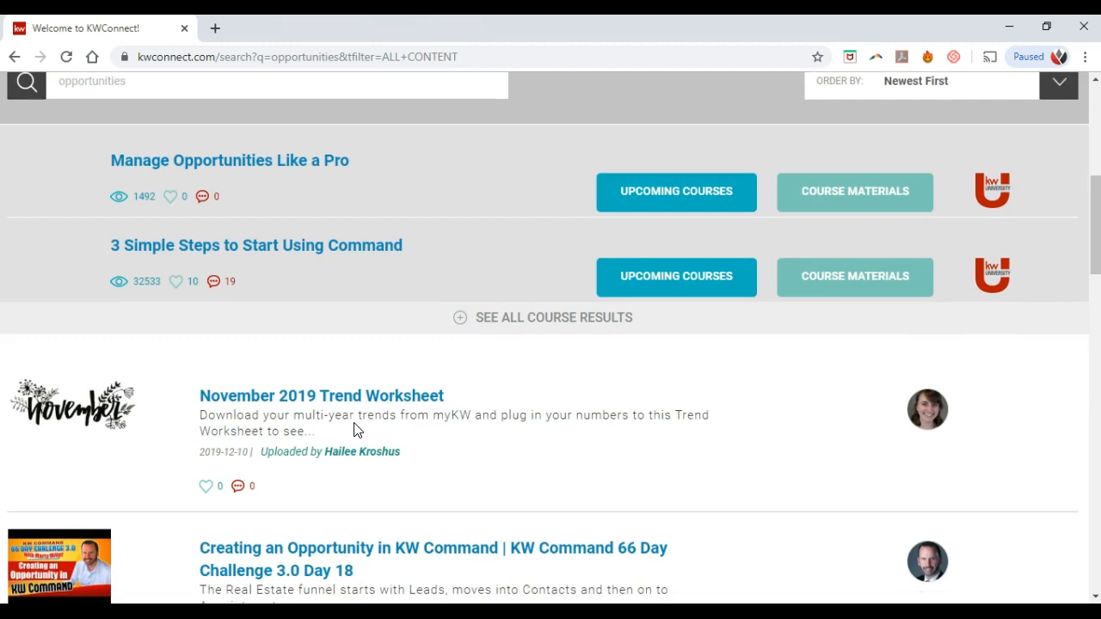
pyautogui.scroll(-1, 358, 430)
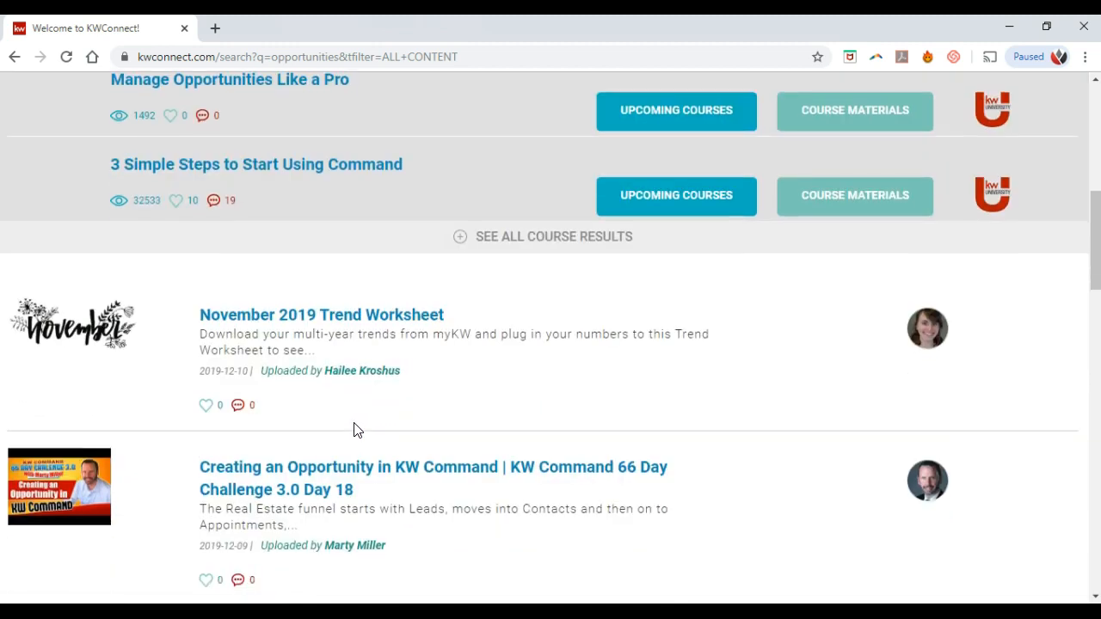
pyautogui.scroll(-2, 358, 430)
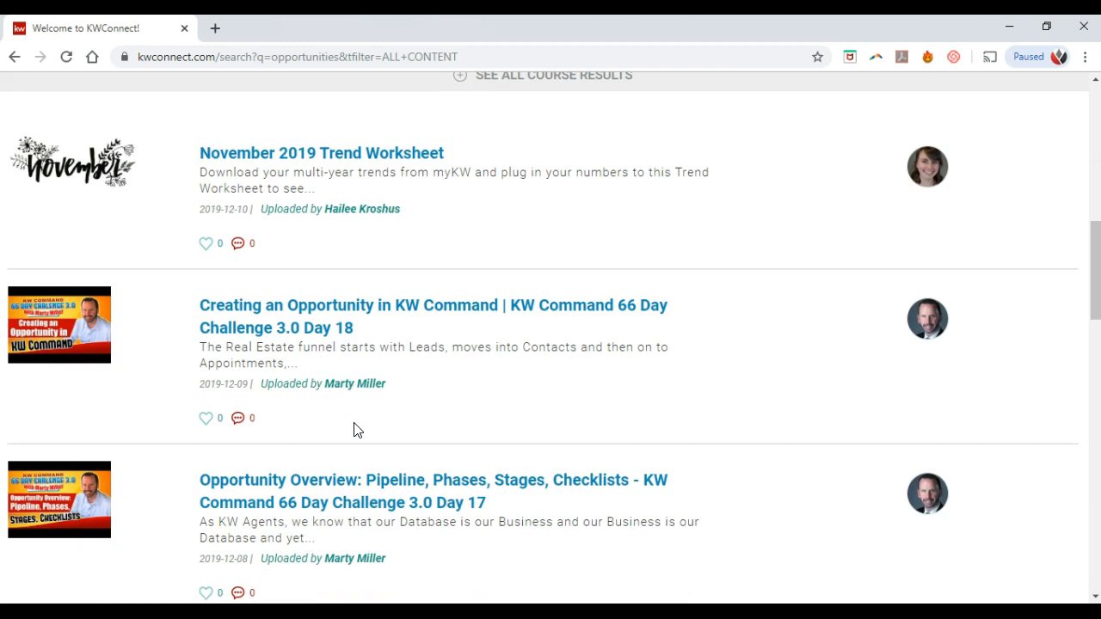
pyautogui.scroll(-2, 357, 430)
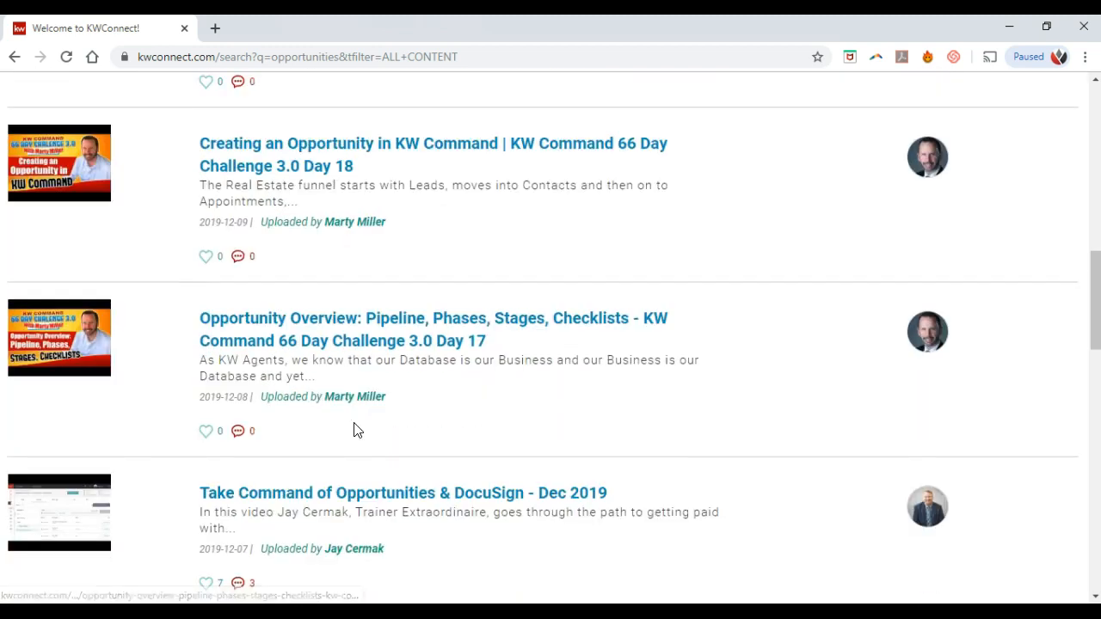
pyautogui.scroll(-2, 347, 405)
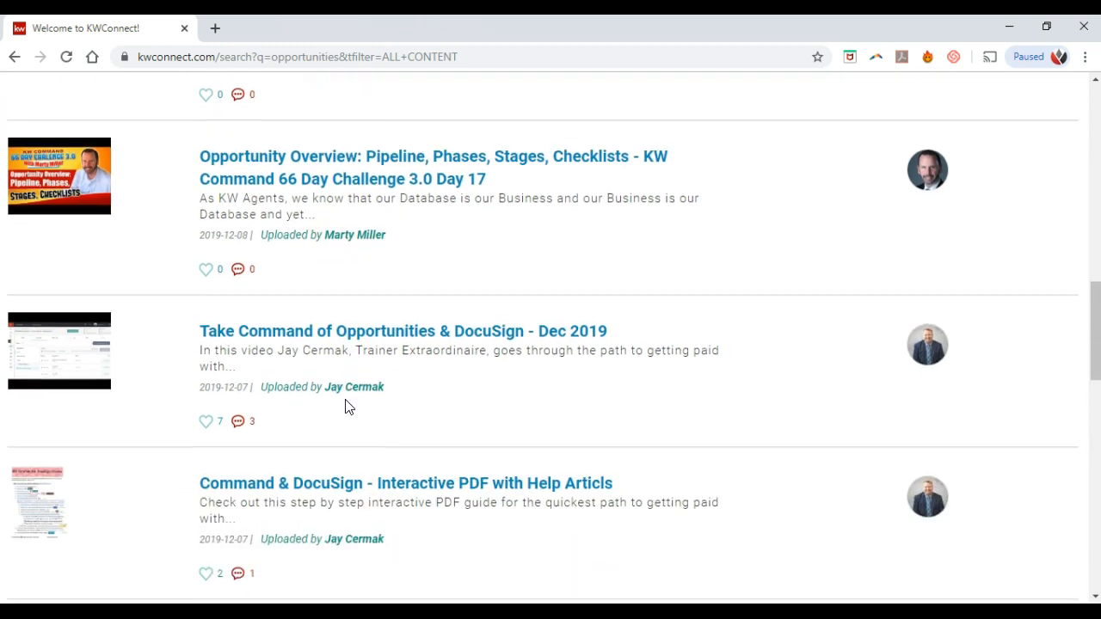
pyautogui.scroll(12, 345, 405)
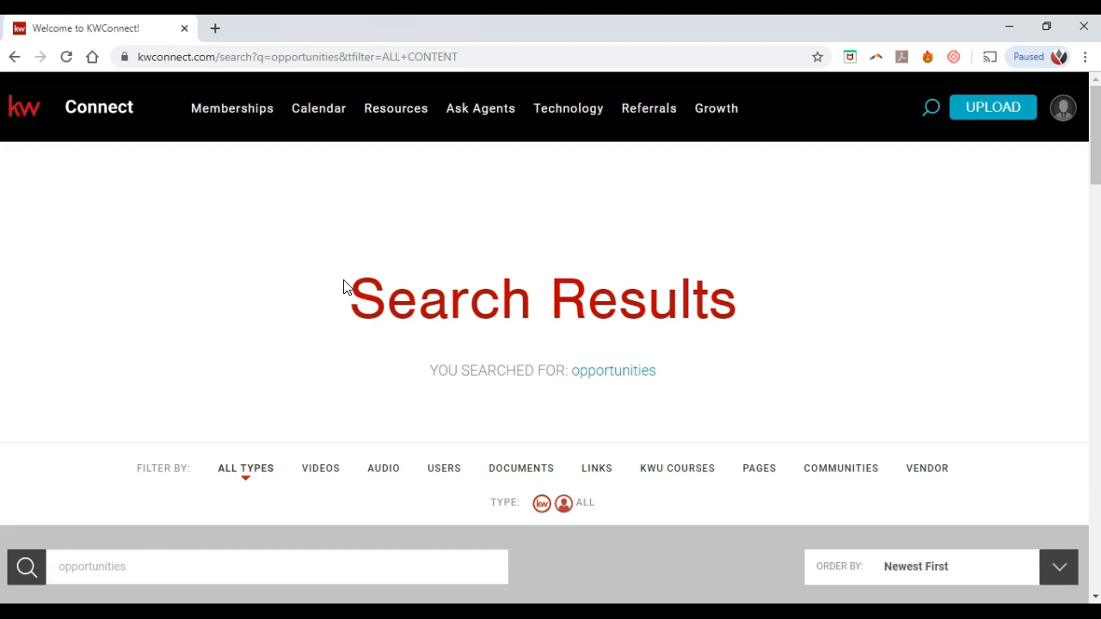
# Step: Choose My Memberships from the Memberships menu in the top navigation
pyautogui.moveTo(266, 110)
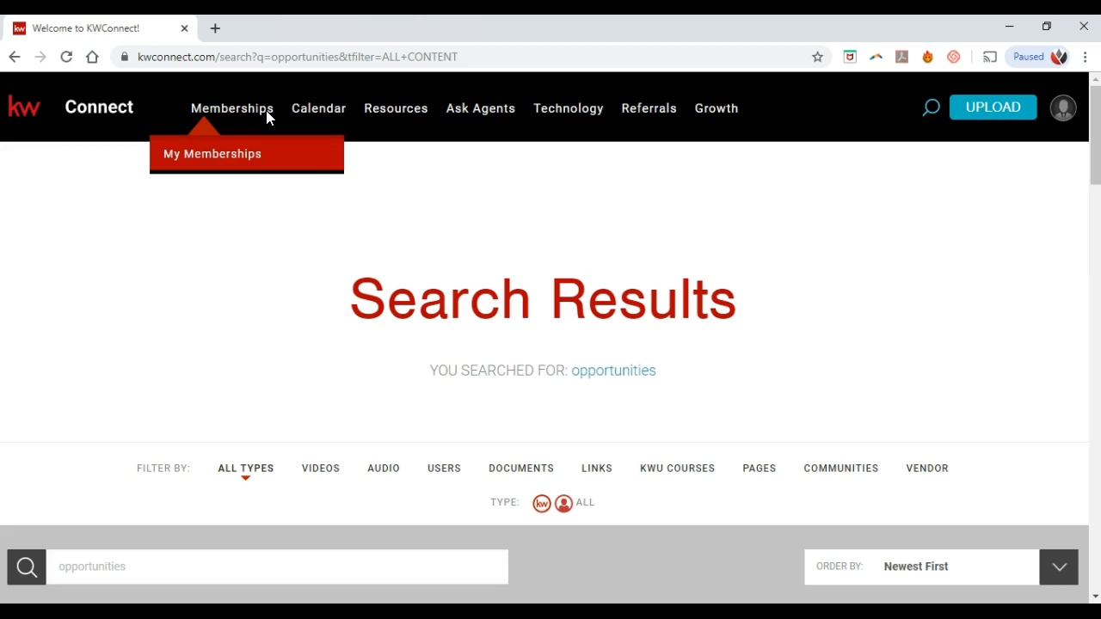
pyautogui.click(263, 156)
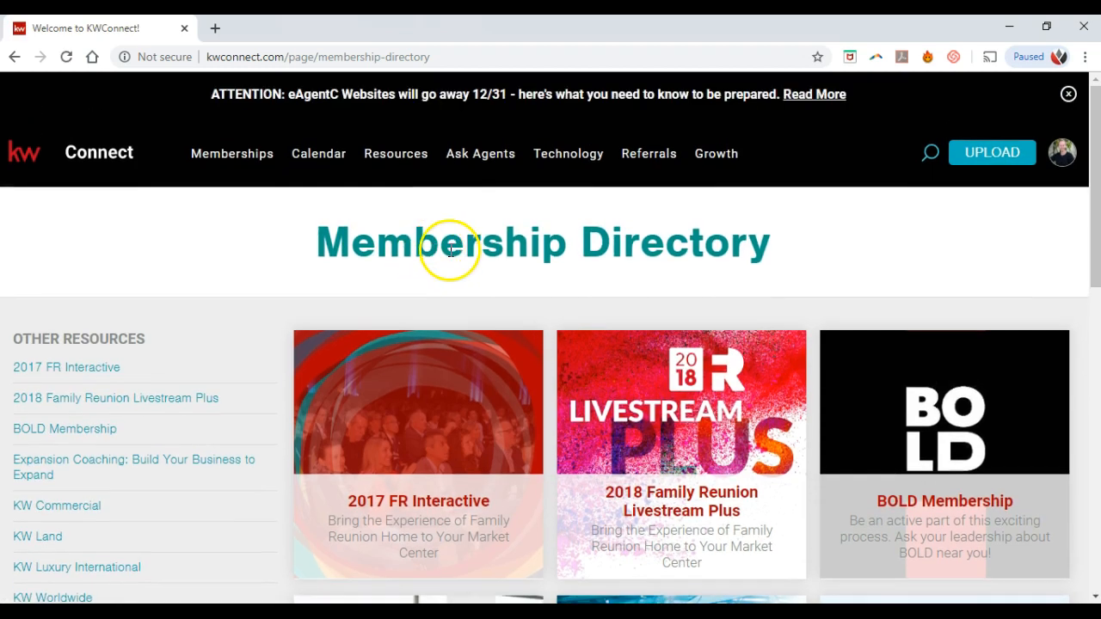
# Step: Scroll down through the Membership Directory cards, then back to the top
pyautogui.scroll(-2, 455, 258)
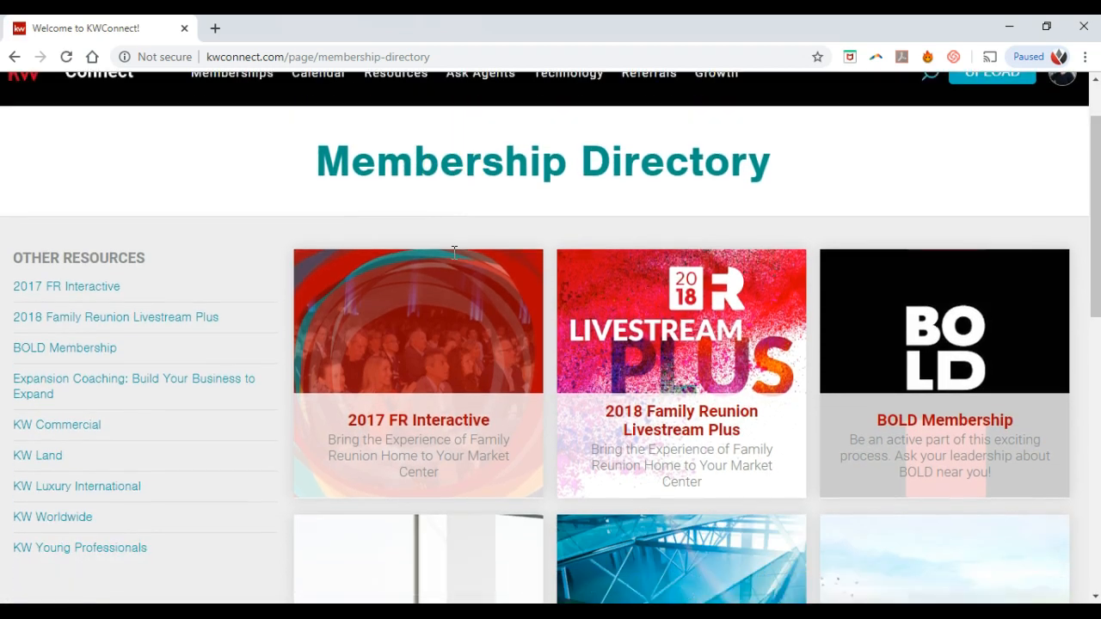
pyautogui.scroll(-1, 455, 261)
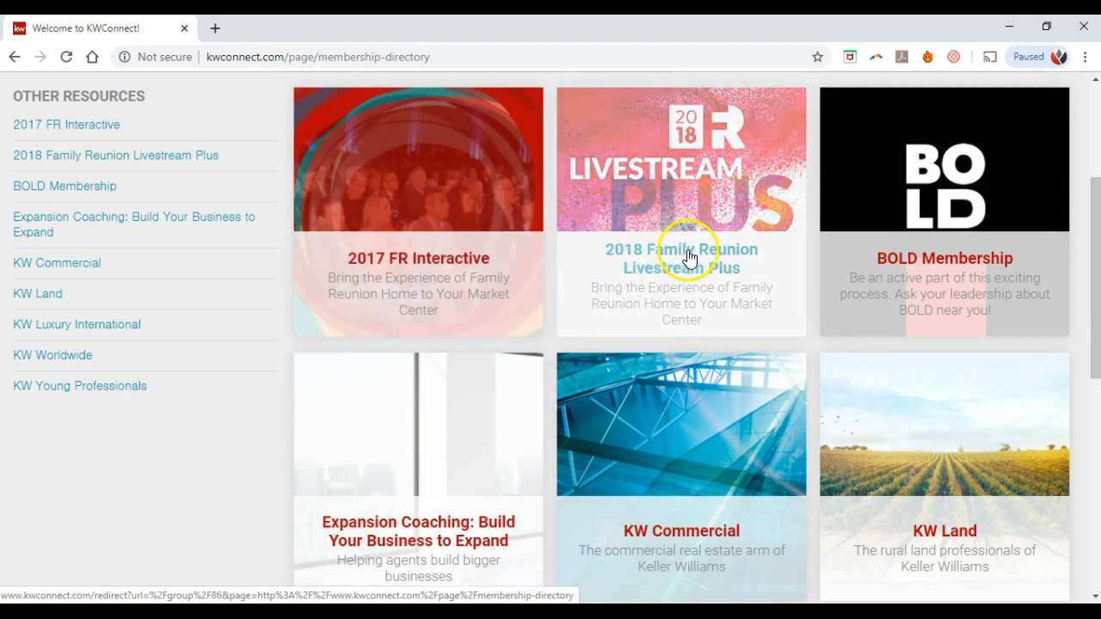
pyautogui.scroll(-4, 723, 284)
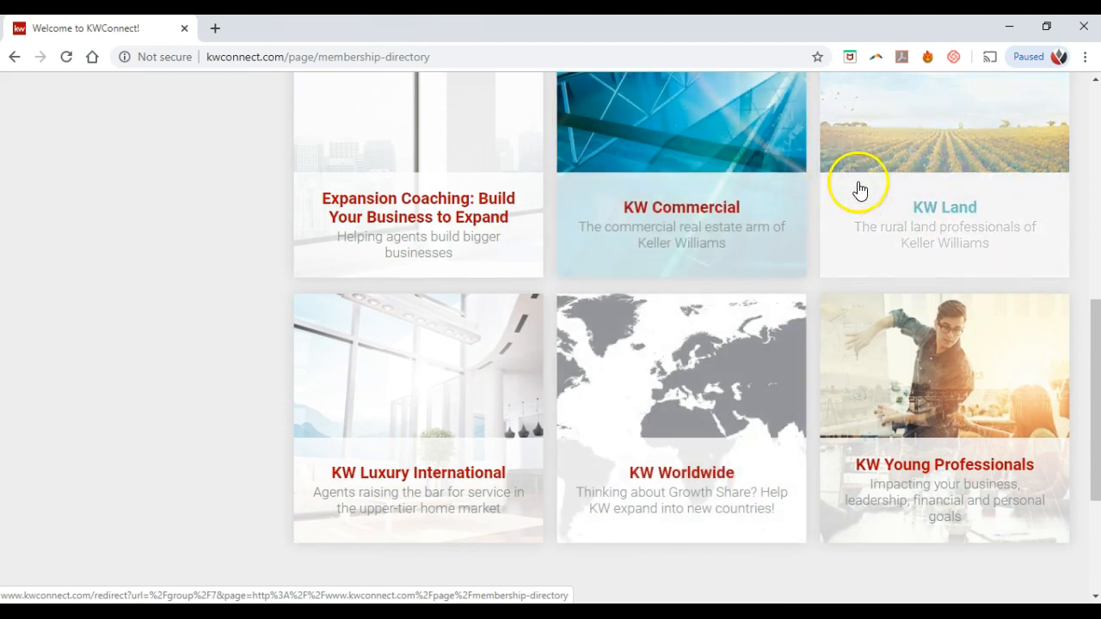
pyautogui.scroll(-1, 757, 404)
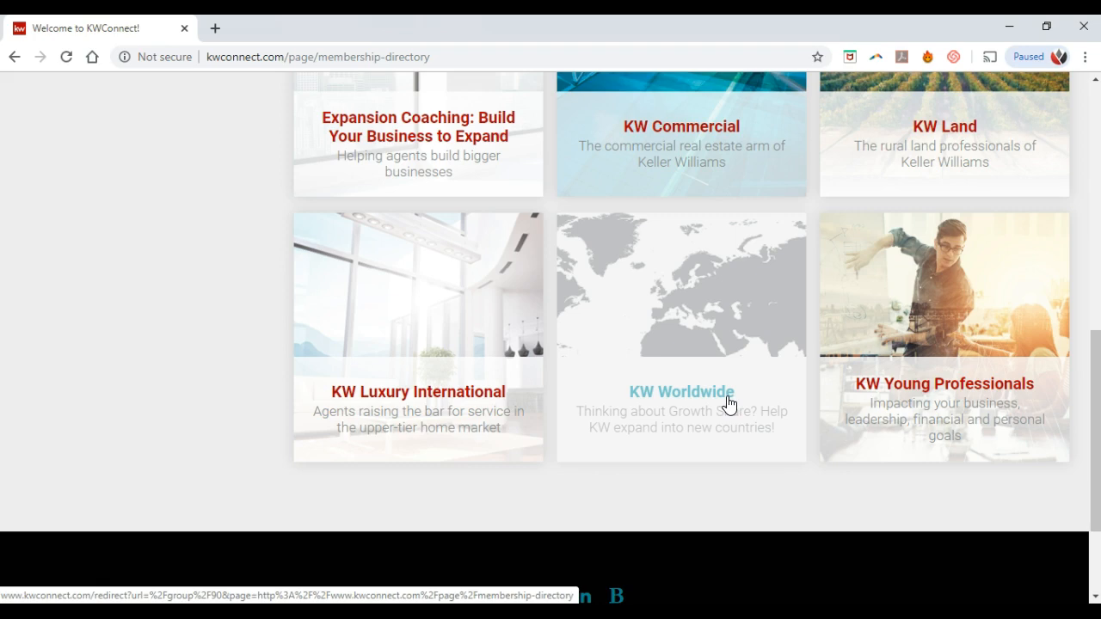
pyautogui.scroll(2, 727, 406)
pyautogui.scroll(5, 723, 407)
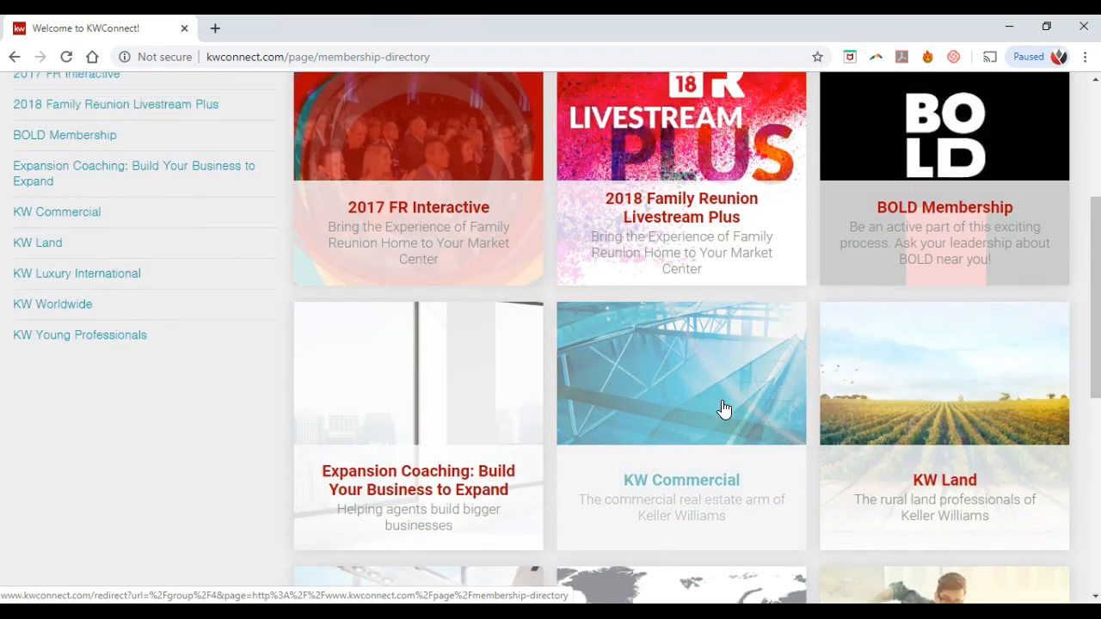
pyautogui.scroll(2, 723, 407)
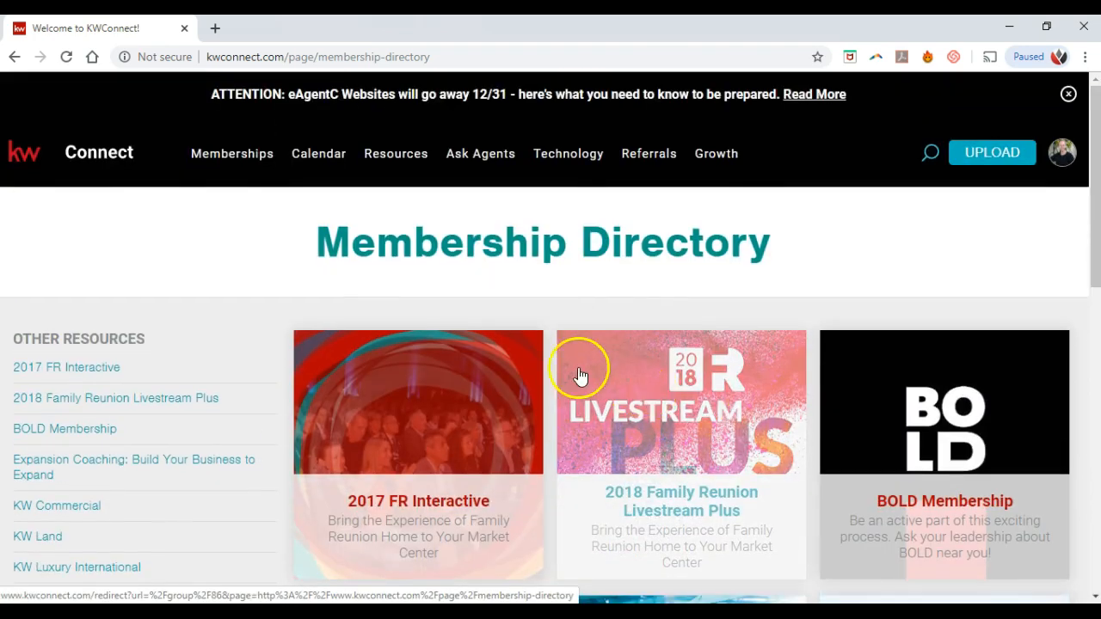
pyautogui.click(330, 160)
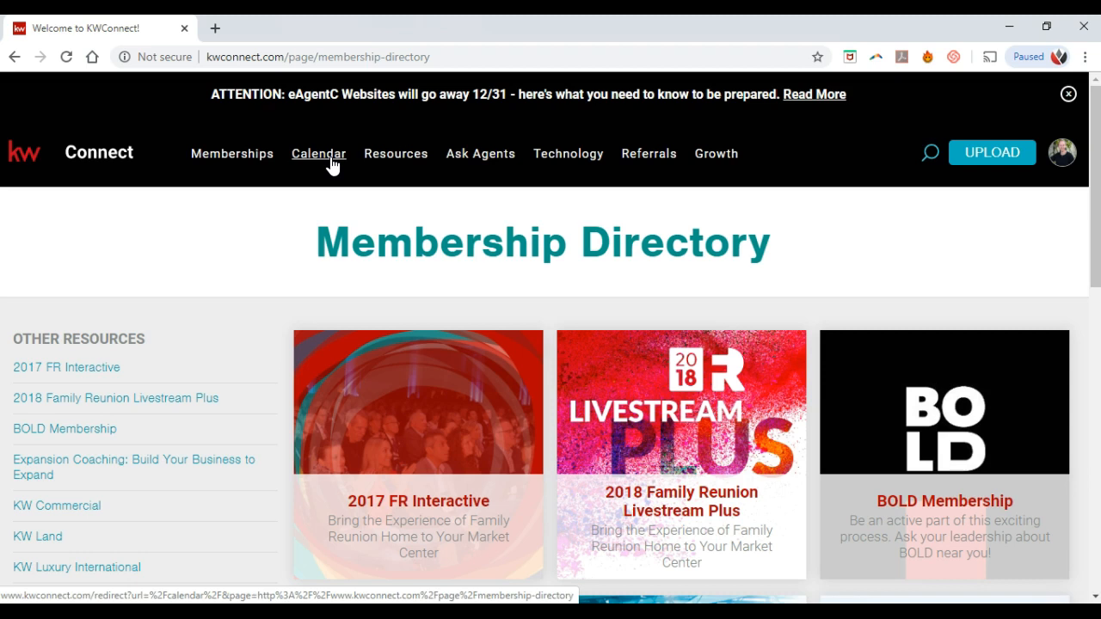
# Step: Open the Calendar and browse its December 2019 month view
pyautogui.click(330, 159)
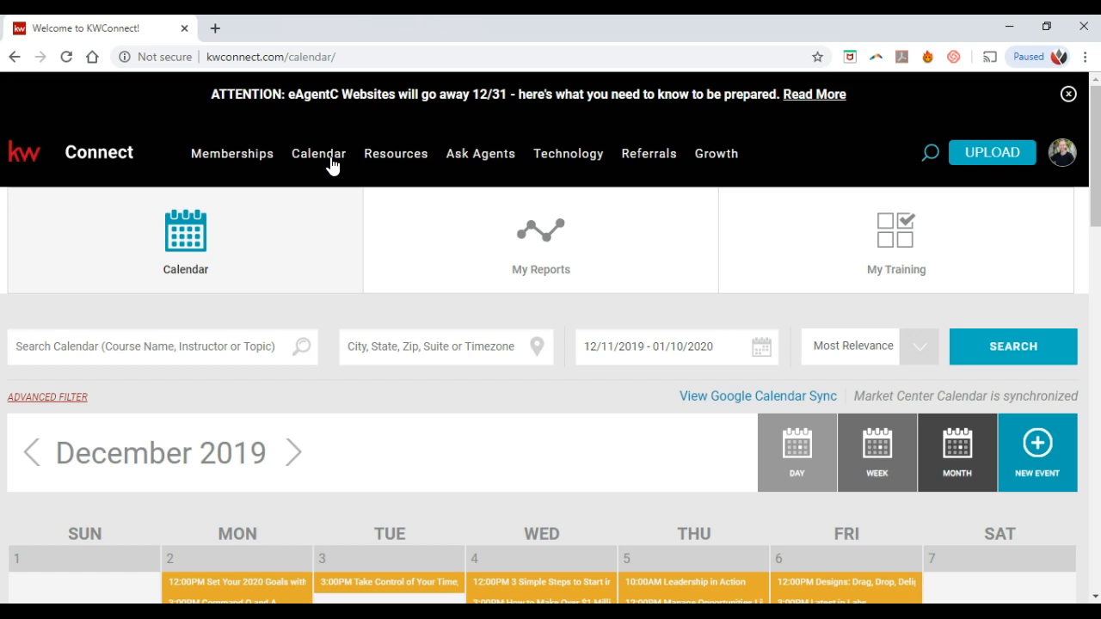
pyautogui.scroll(-3, 357, 255)
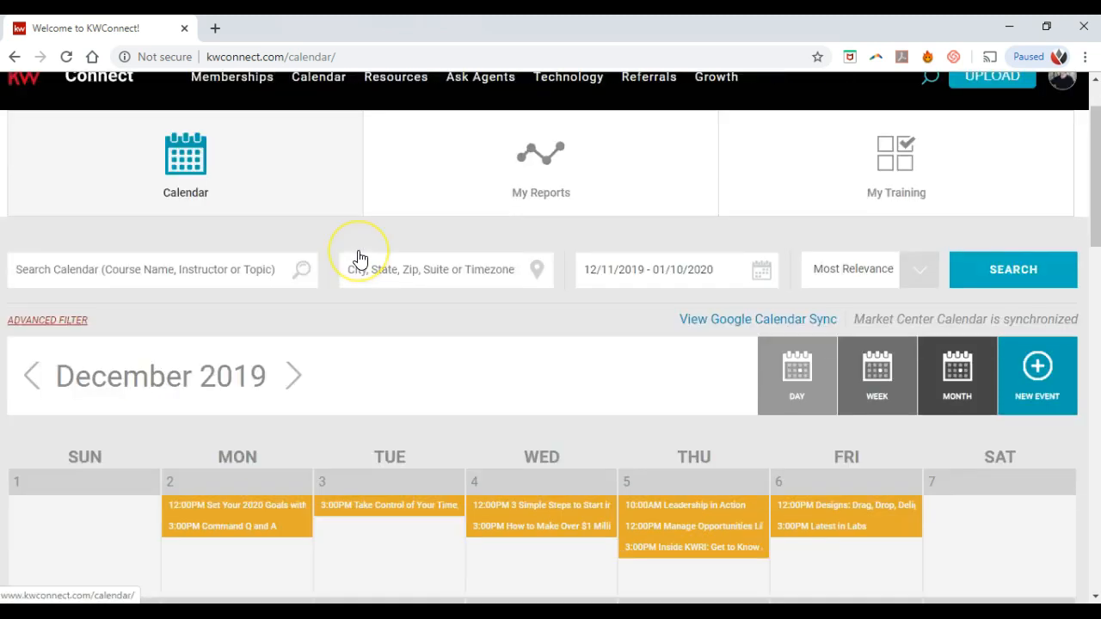
pyautogui.click(362, 256)
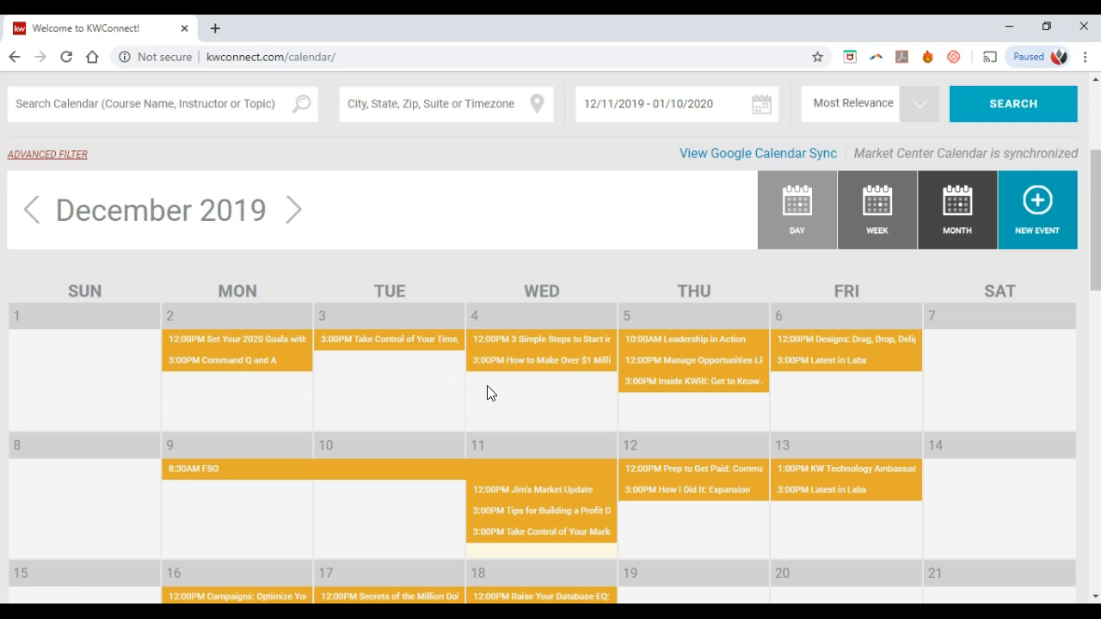
pyautogui.scroll(2, 488, 393)
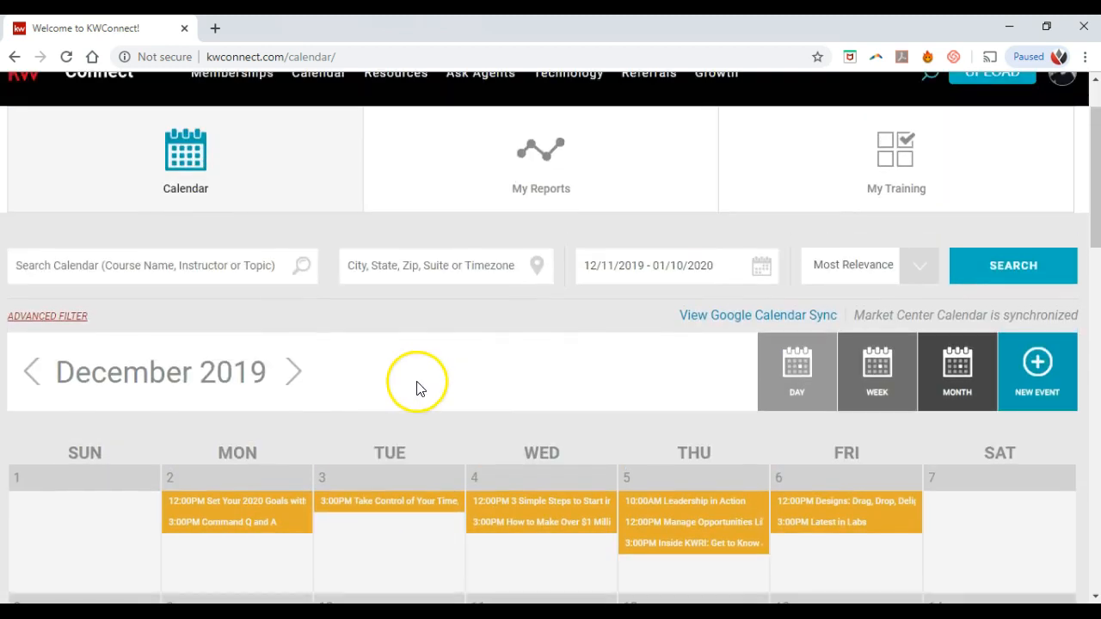
# Step: Filter the calendar by My Region location, then close the Advanced Filter panel
pyautogui.click(60, 320)
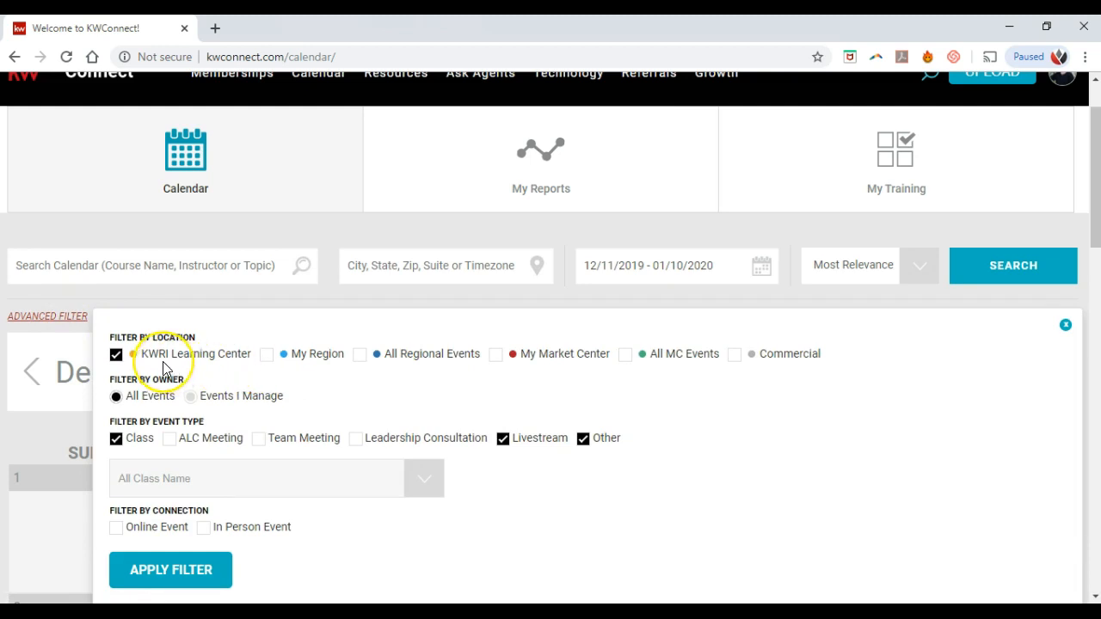
pyautogui.click(266, 355)
pyautogui.click(1065, 326)
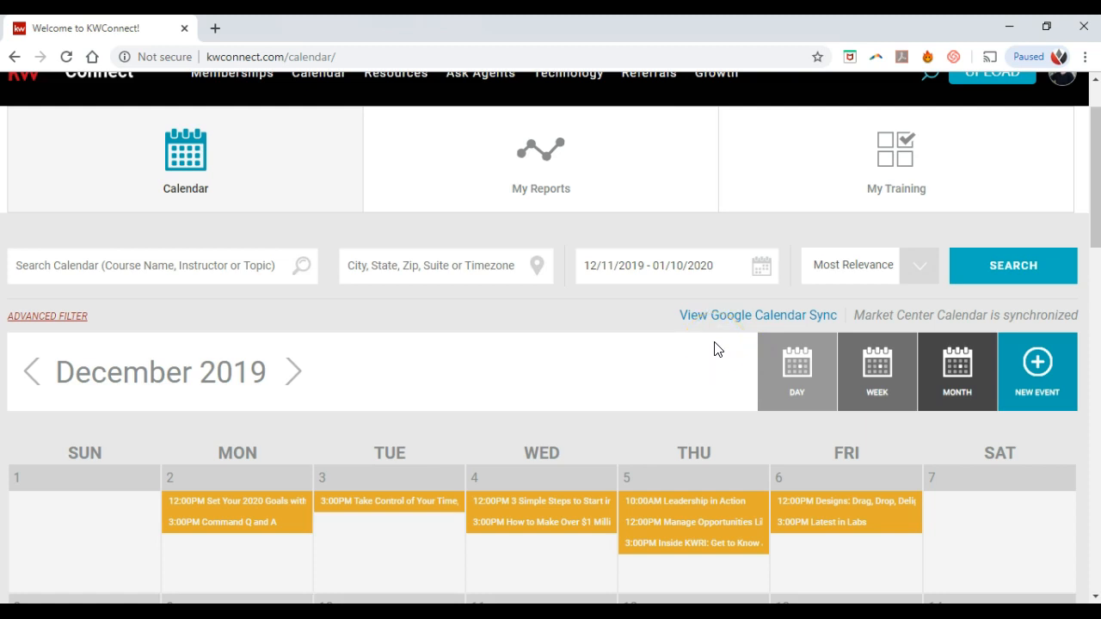
pyautogui.scroll(-1, 714, 348)
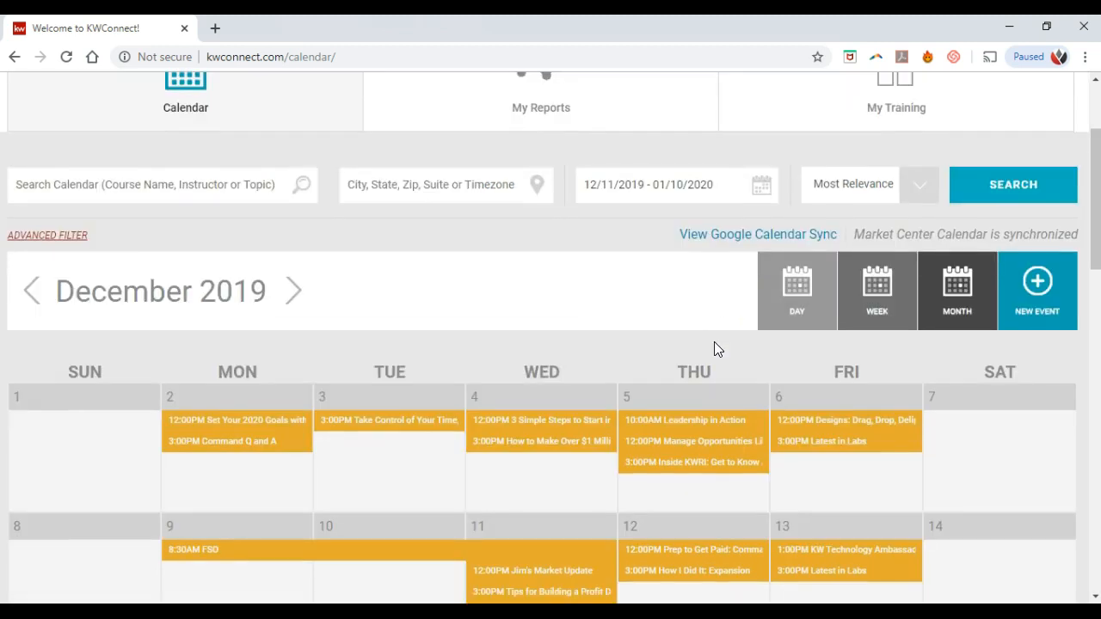
pyautogui.scroll(-1, 714, 348)
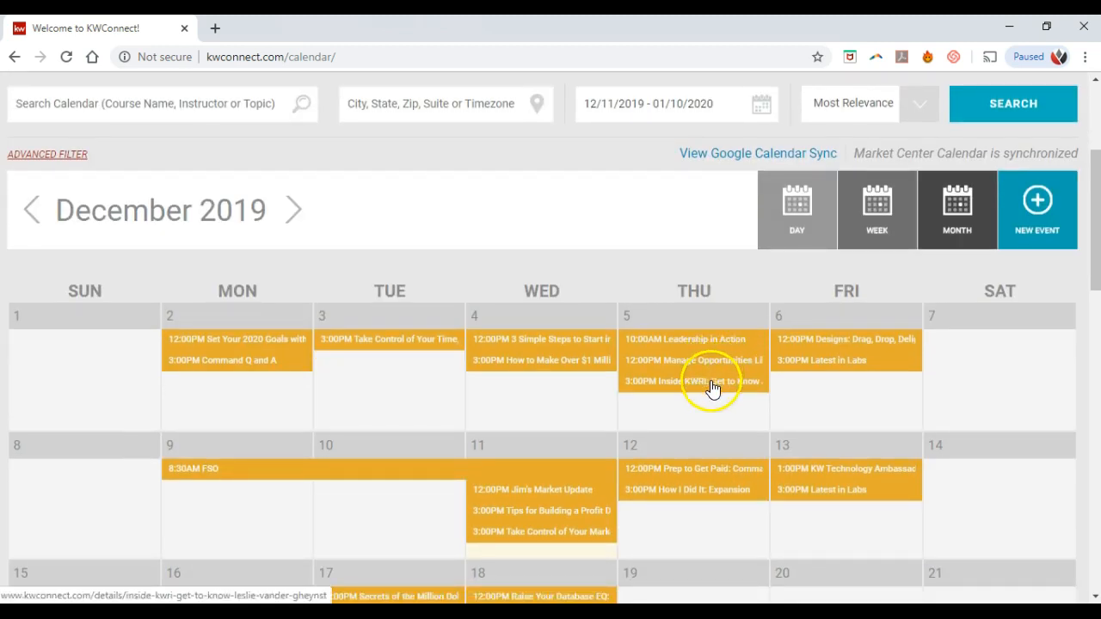
pyautogui.click(830, 366)
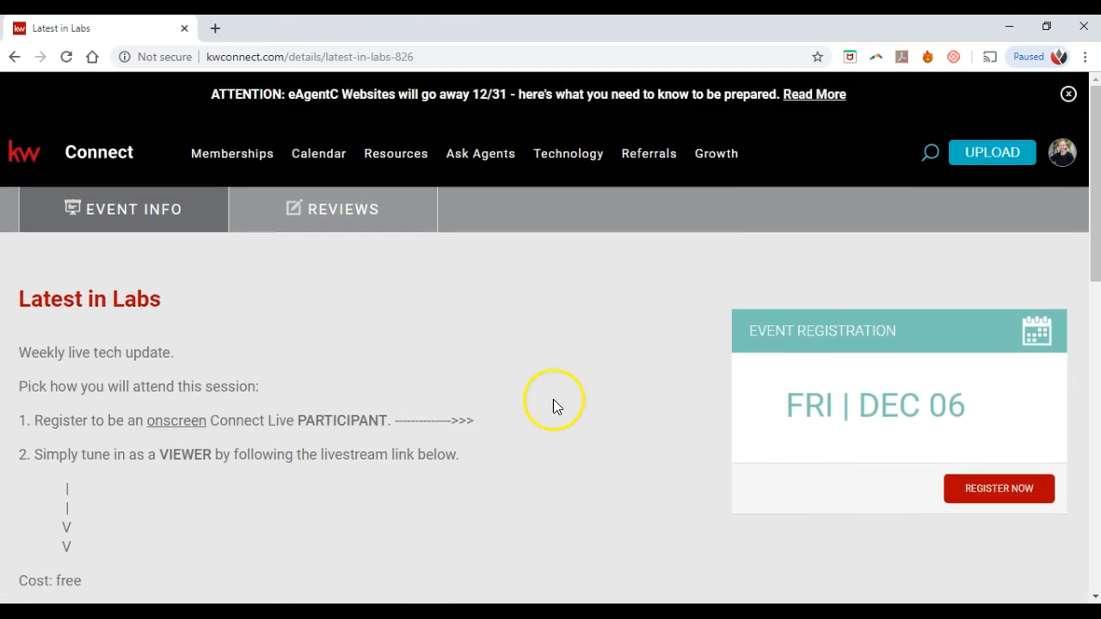
pyautogui.scroll(-2, 415, 402)
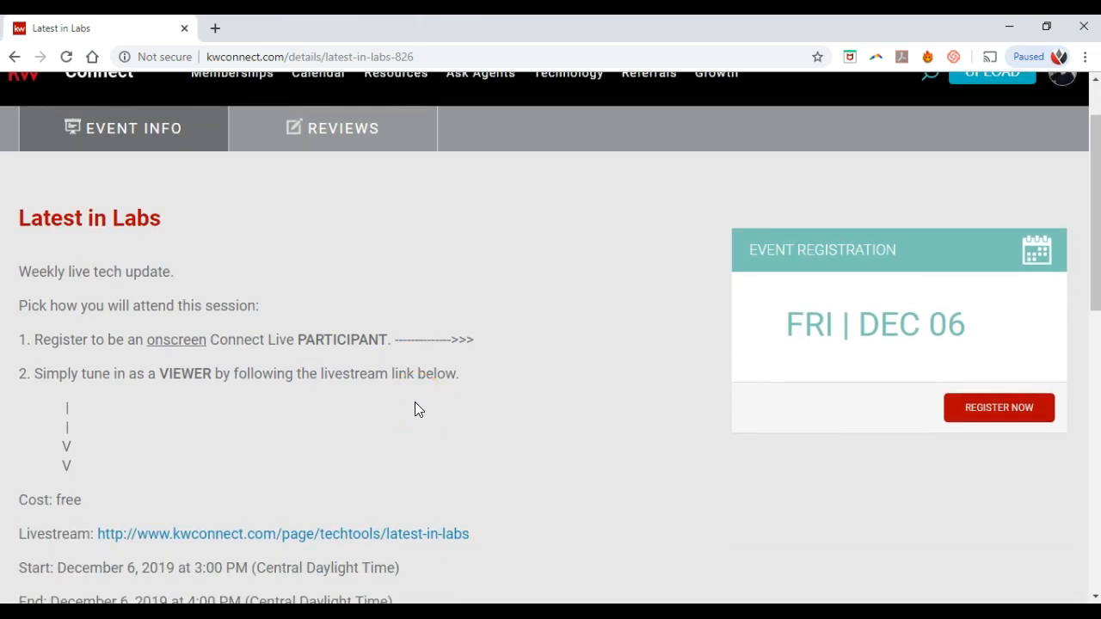
pyautogui.scroll(-2, 414, 402)
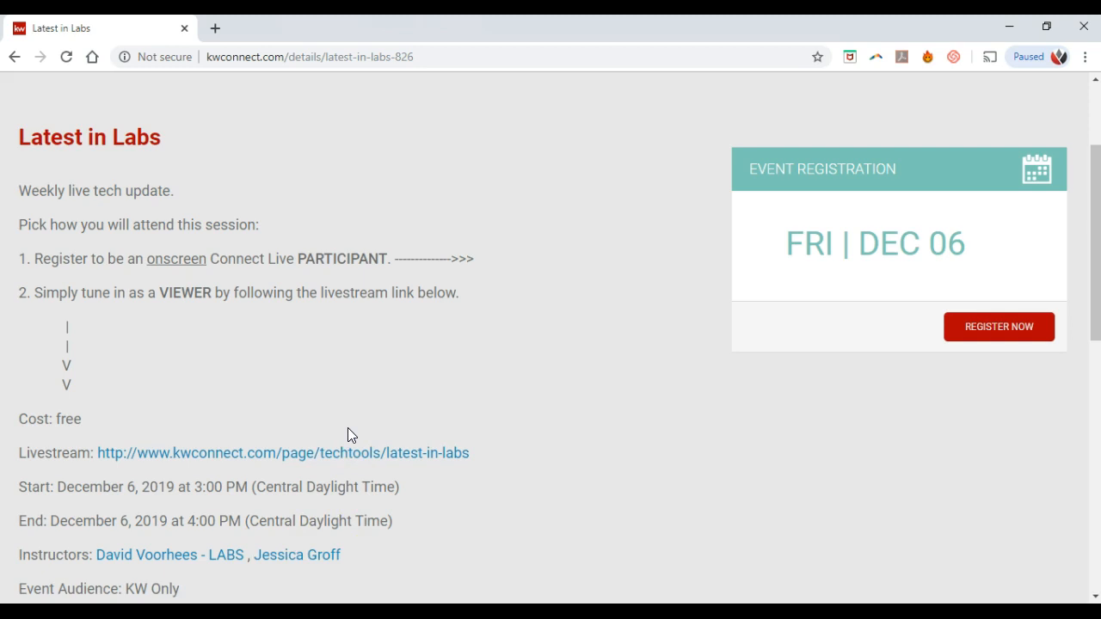
pyautogui.scroll(2, 348, 427)
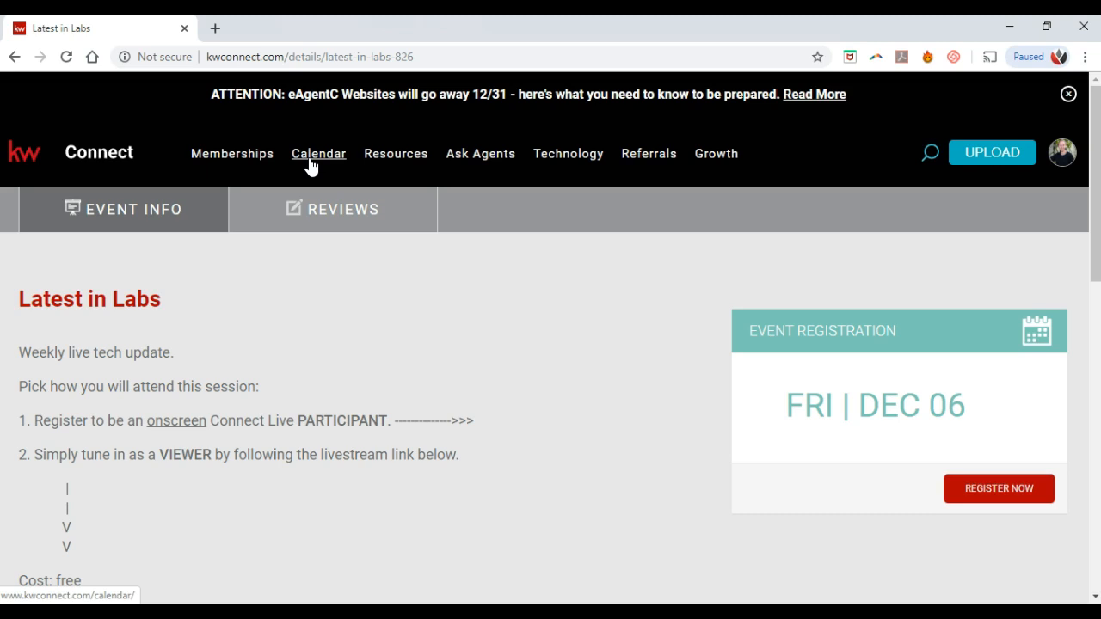
# Step: Browse the Resources menu sections and open the Marketing page
pyautogui.click(387, 155)
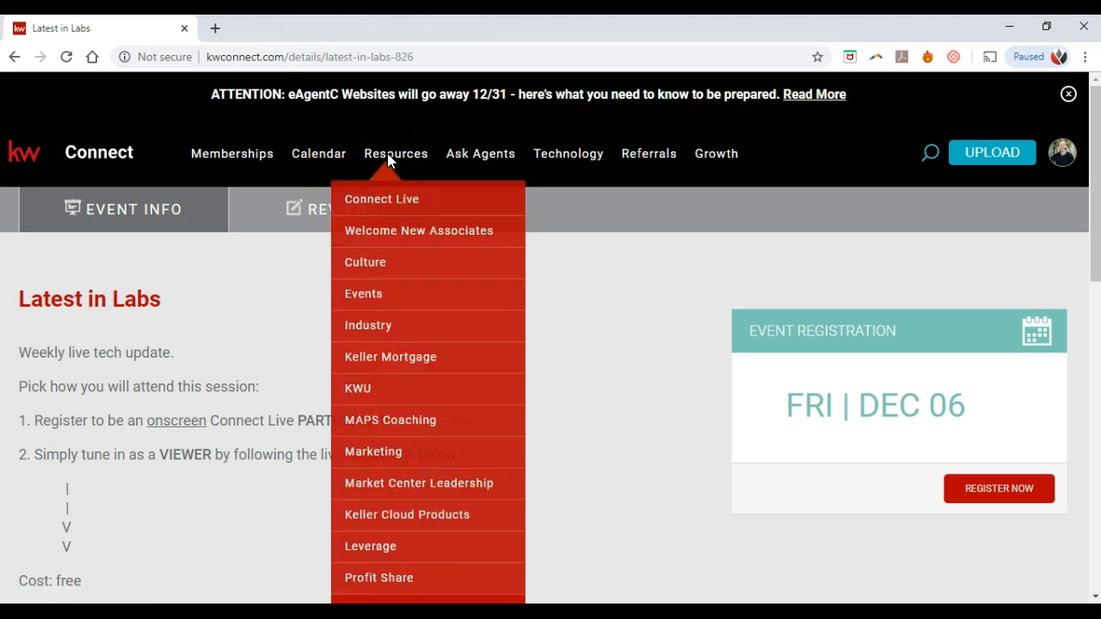
pyautogui.scroll(-1, 394, 211)
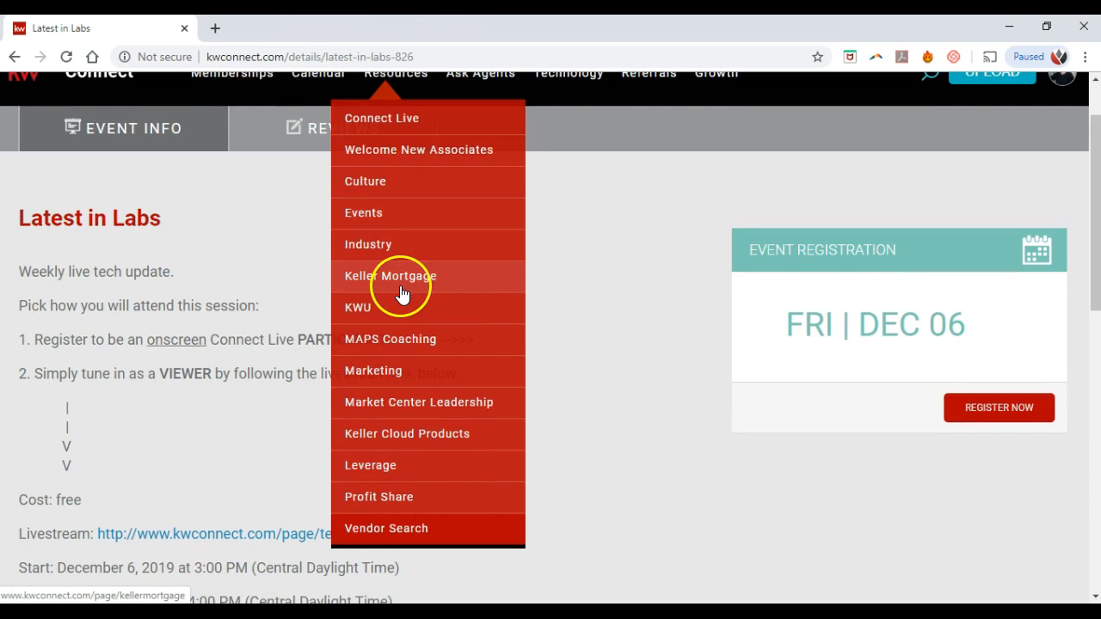
pyautogui.scroll(1, 404, 292)
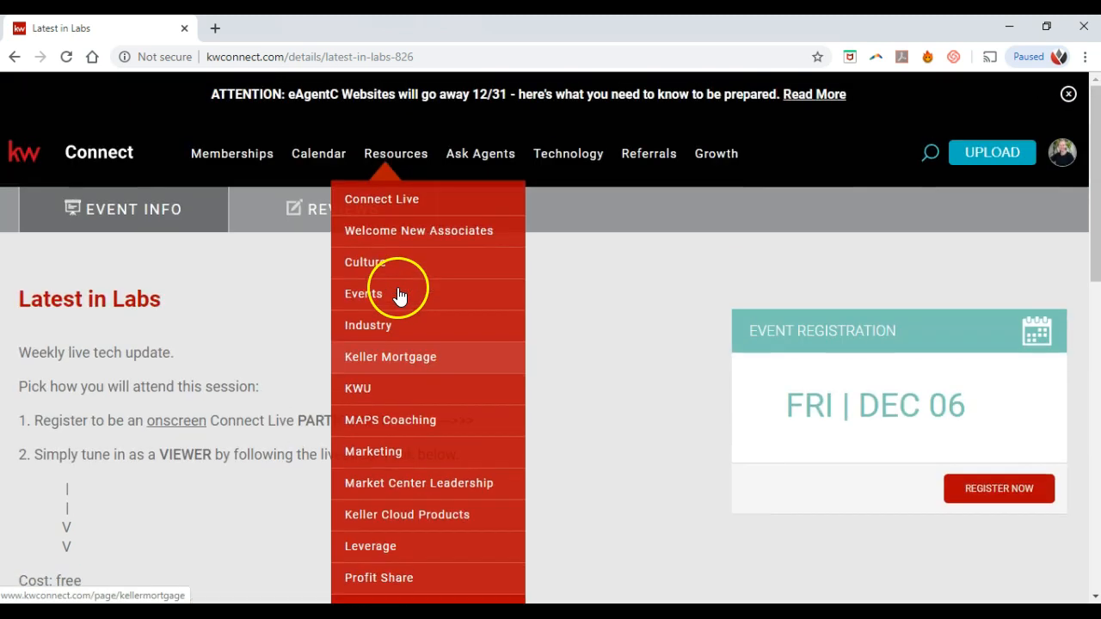
pyautogui.click(445, 234)
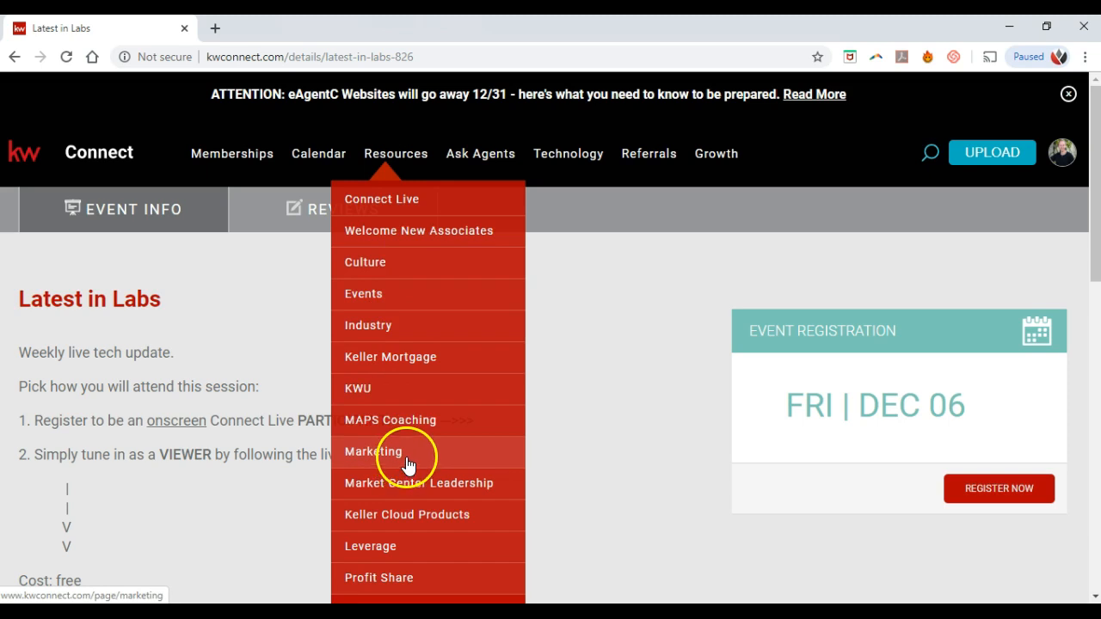
pyautogui.scroll(-1, 447, 464)
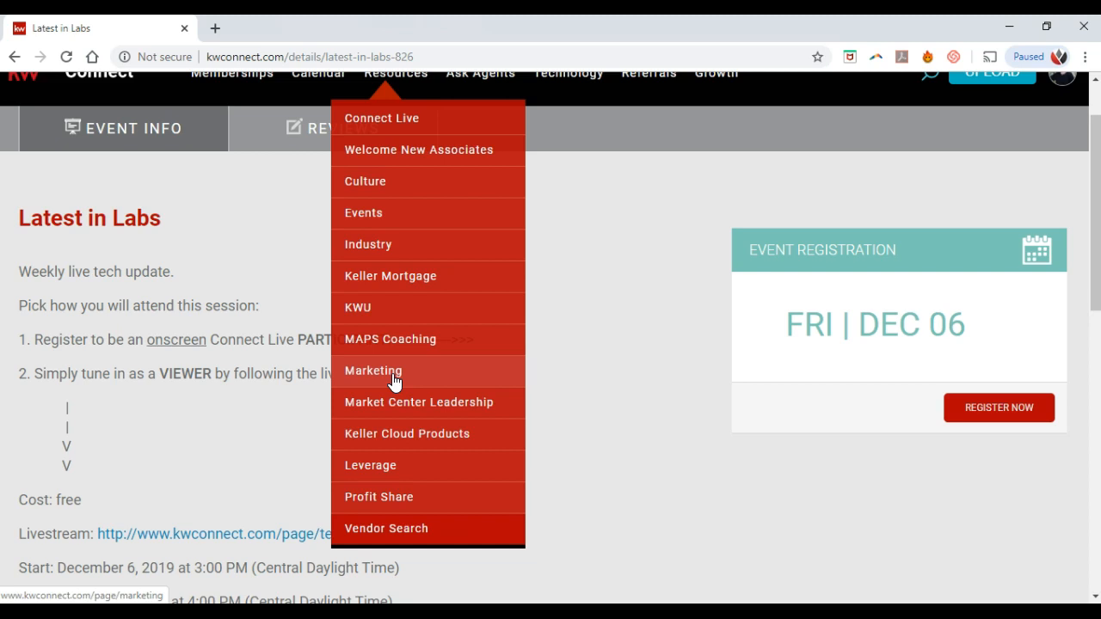
pyautogui.click(394, 381)
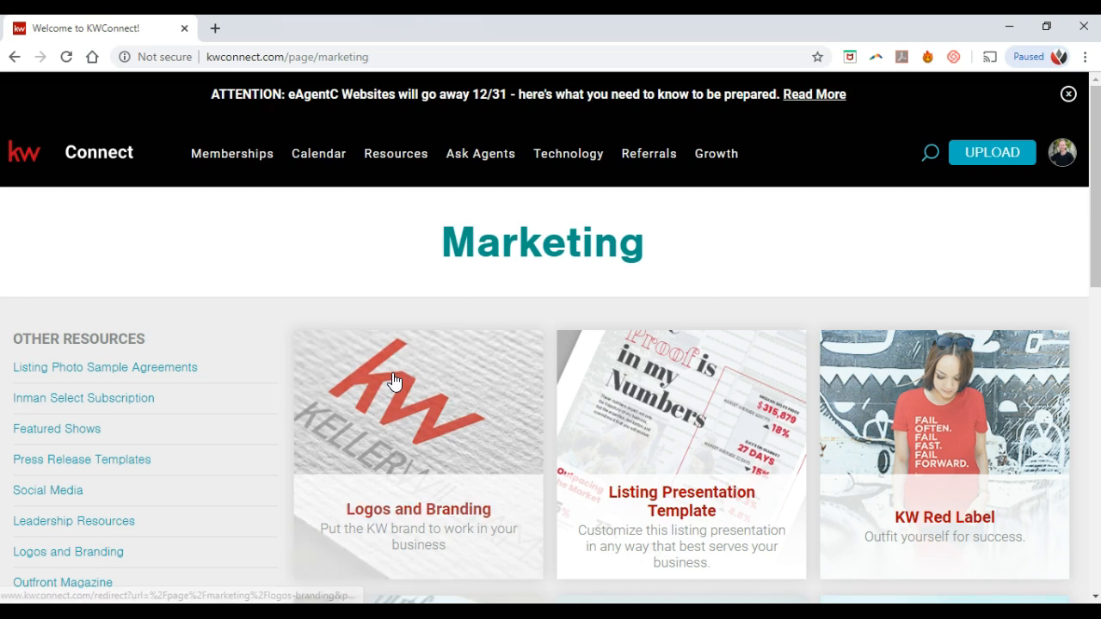
pyautogui.click(428, 447)
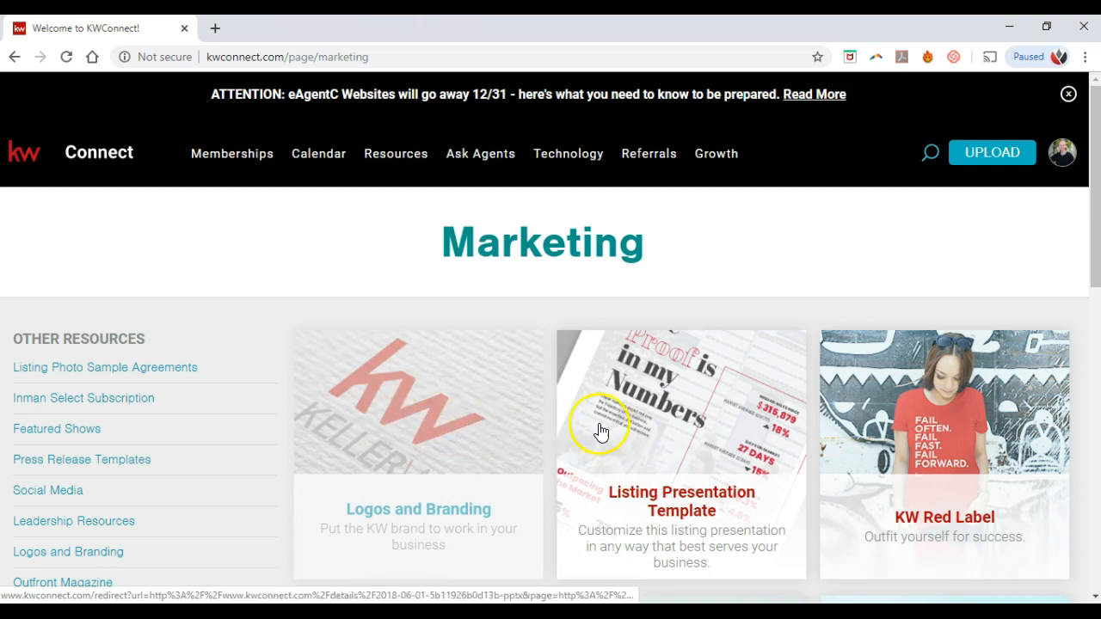
pyautogui.scroll(-1, 731, 428)
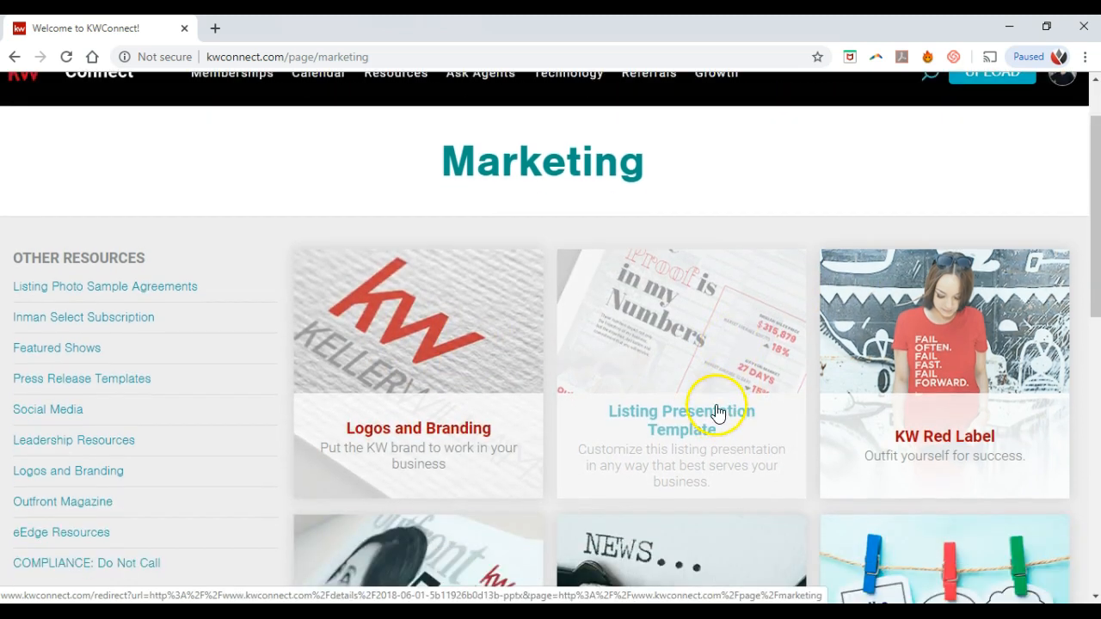
pyautogui.scroll(-4, 713, 410)
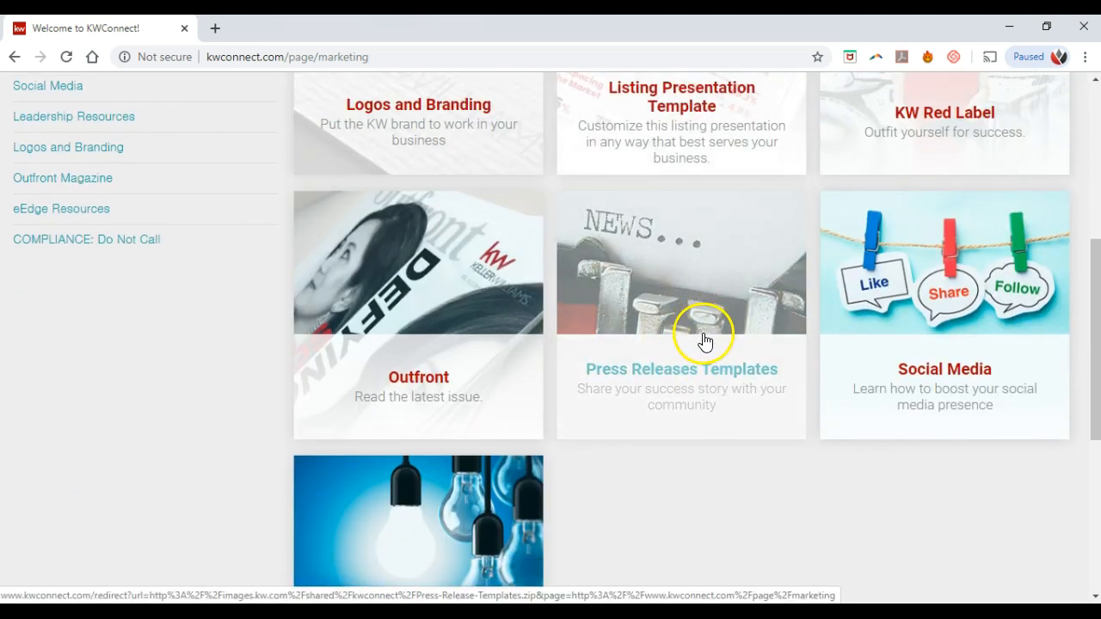
pyautogui.scroll(-1, 903, 319)
pyautogui.scroll(2, 730, 315)
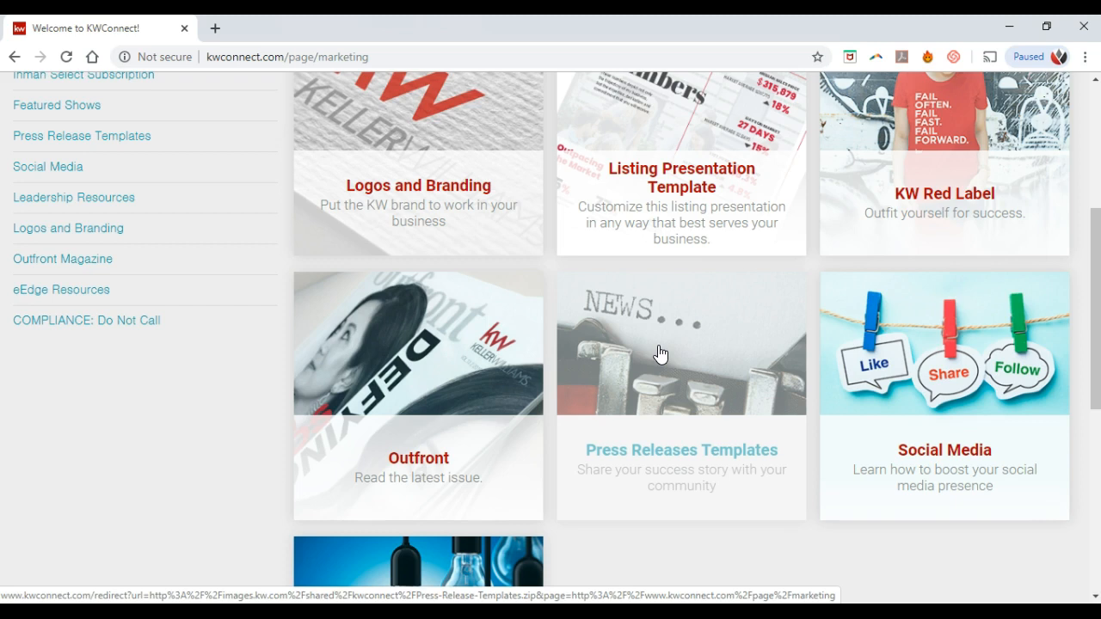
pyautogui.scroll(2, 660, 352)
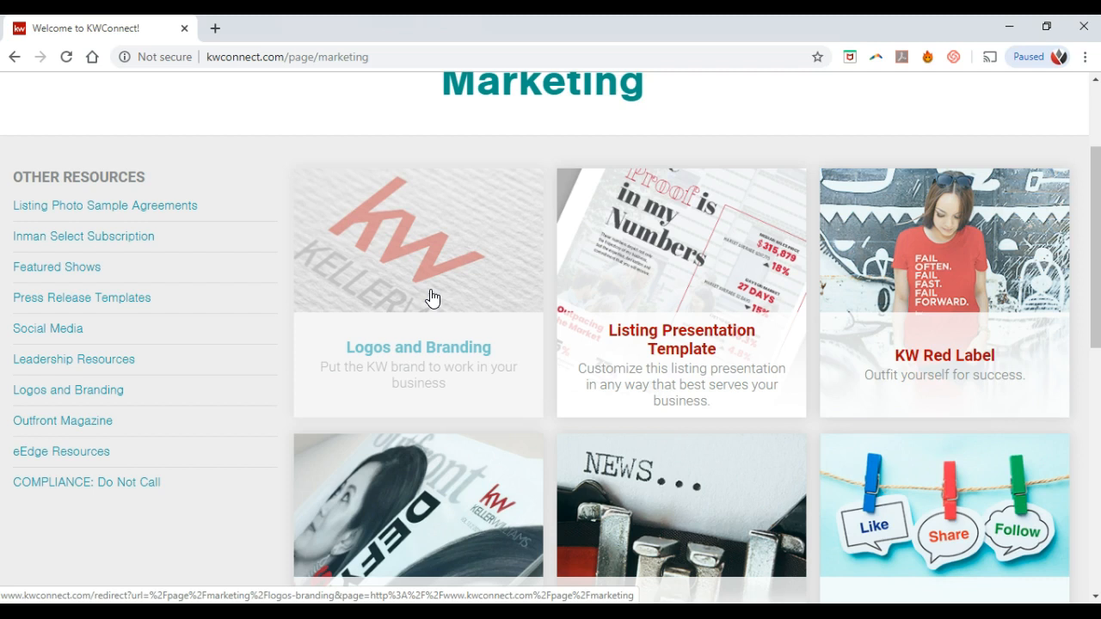
# Step: Open Logos and Branding, scroll to Market Center Logos and focus its Search field
pyautogui.click(432, 298)
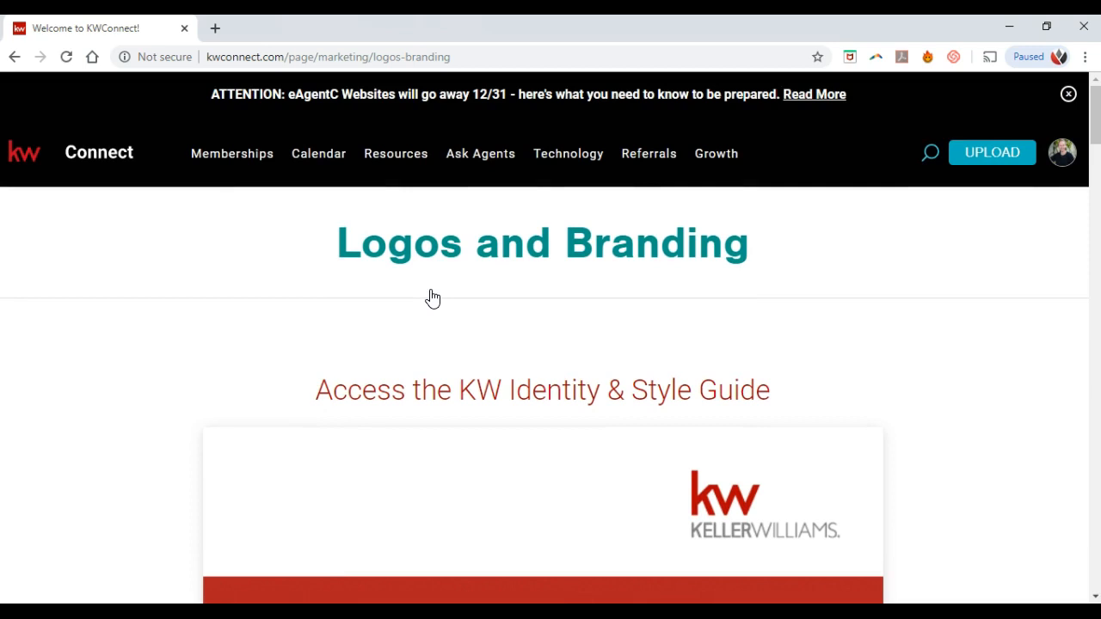
pyautogui.scroll(-1, 426, 288)
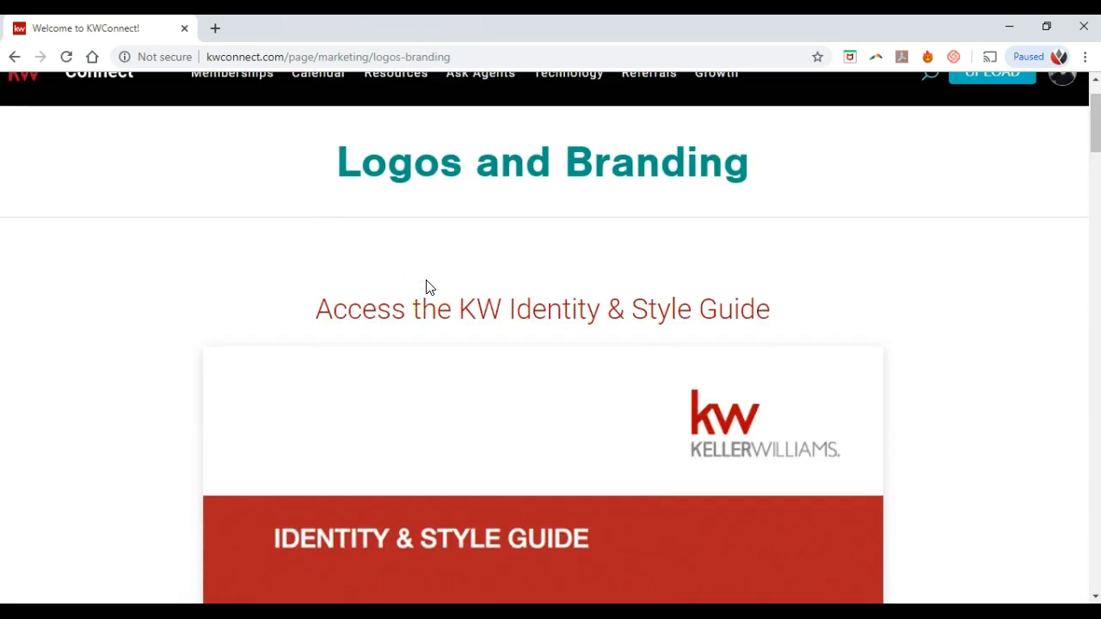
pyautogui.scroll(-2, 426, 288)
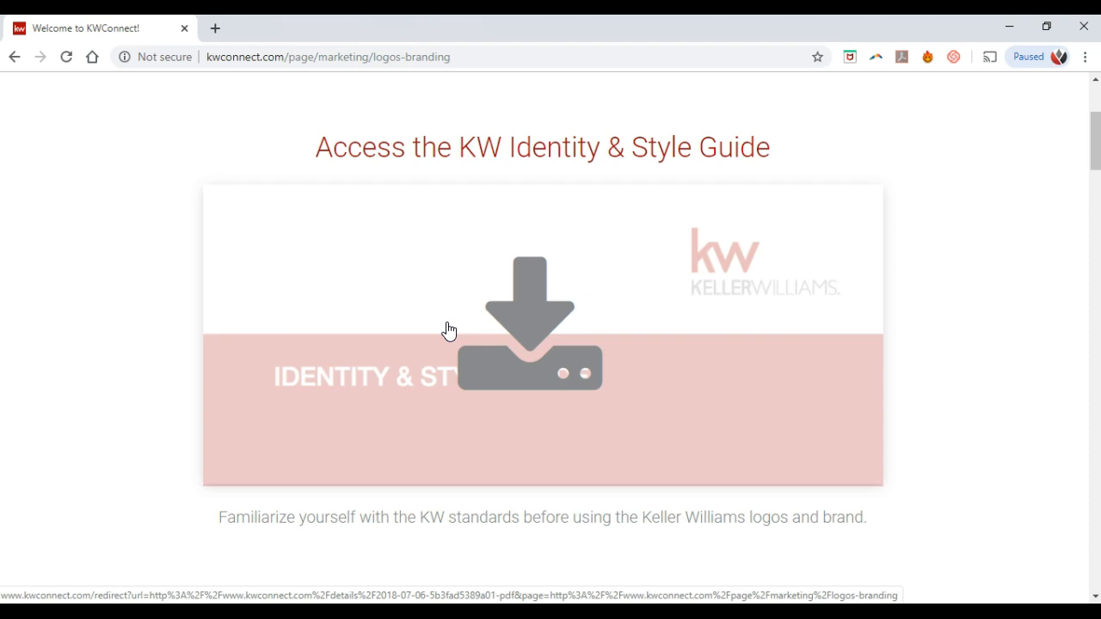
pyautogui.scroll(-1, 448, 332)
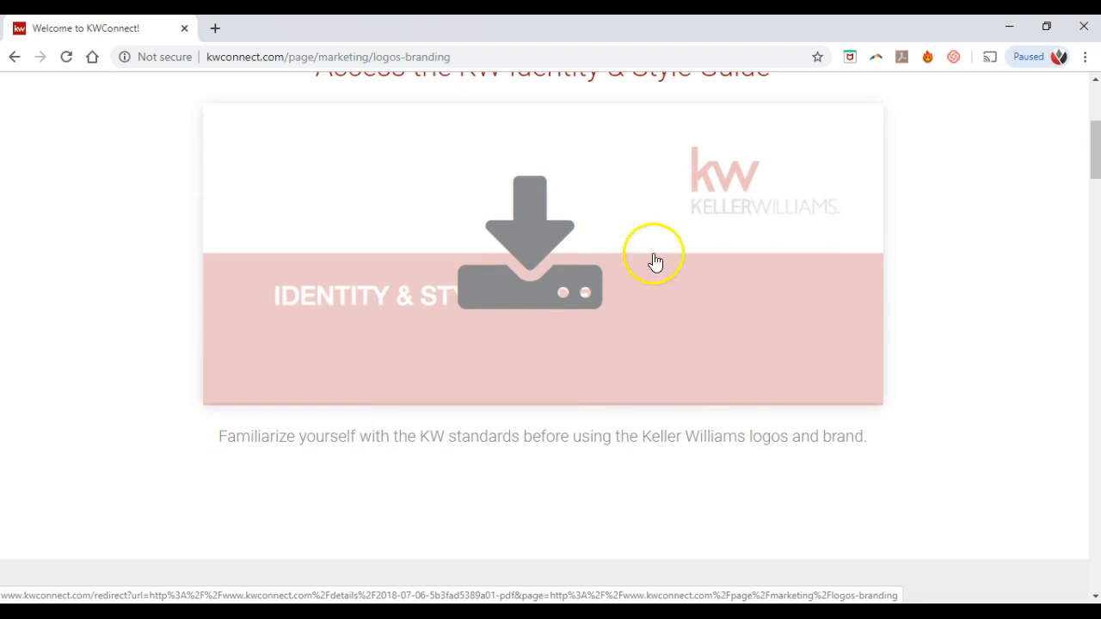
pyautogui.scroll(-4, 708, 249)
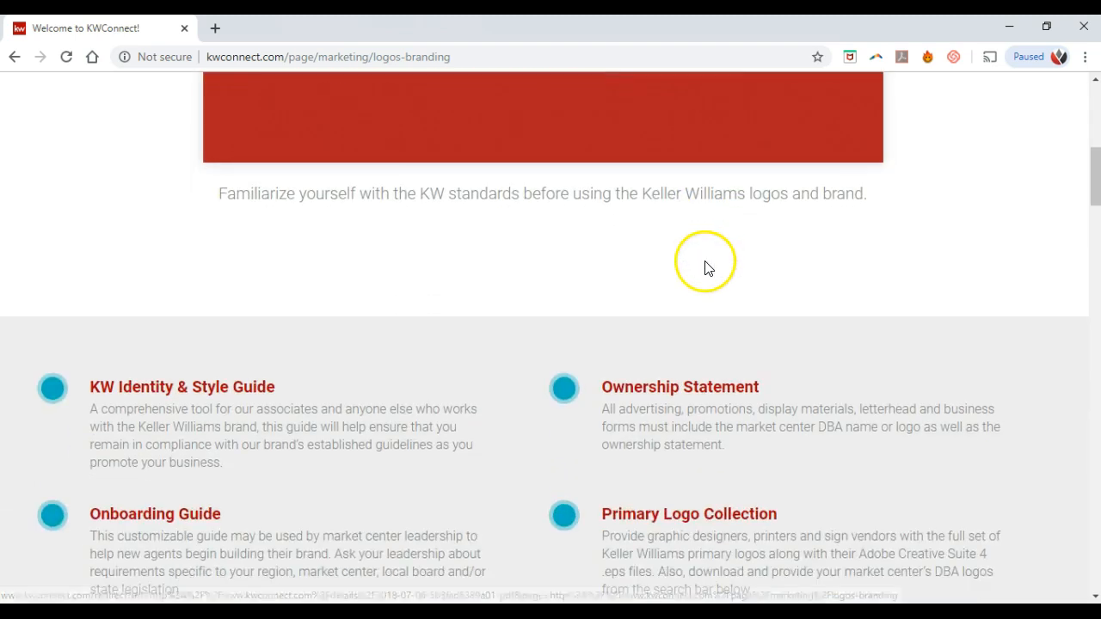
pyautogui.scroll(-4, 492, 293)
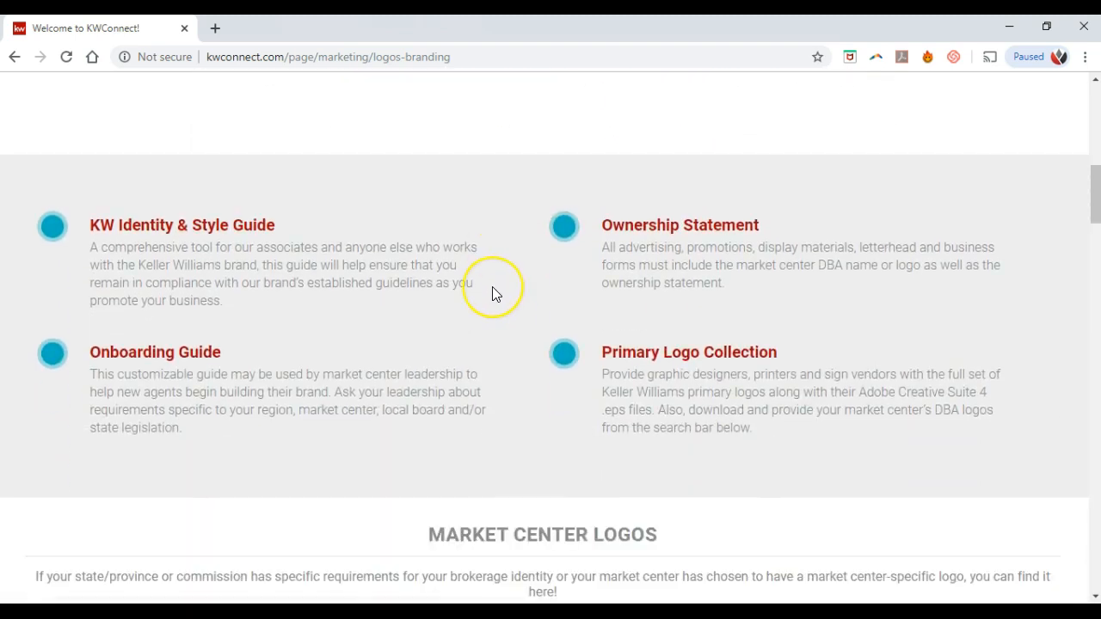
pyautogui.scroll(-3, 495, 296)
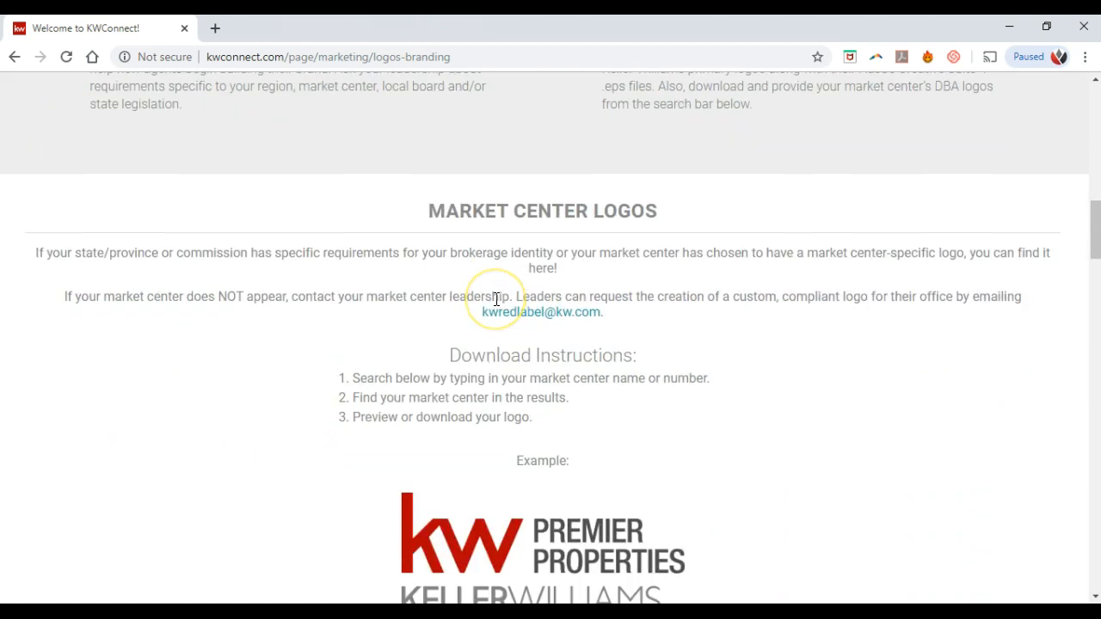
pyautogui.scroll(-1, 496, 299)
pyautogui.click(497, 445)
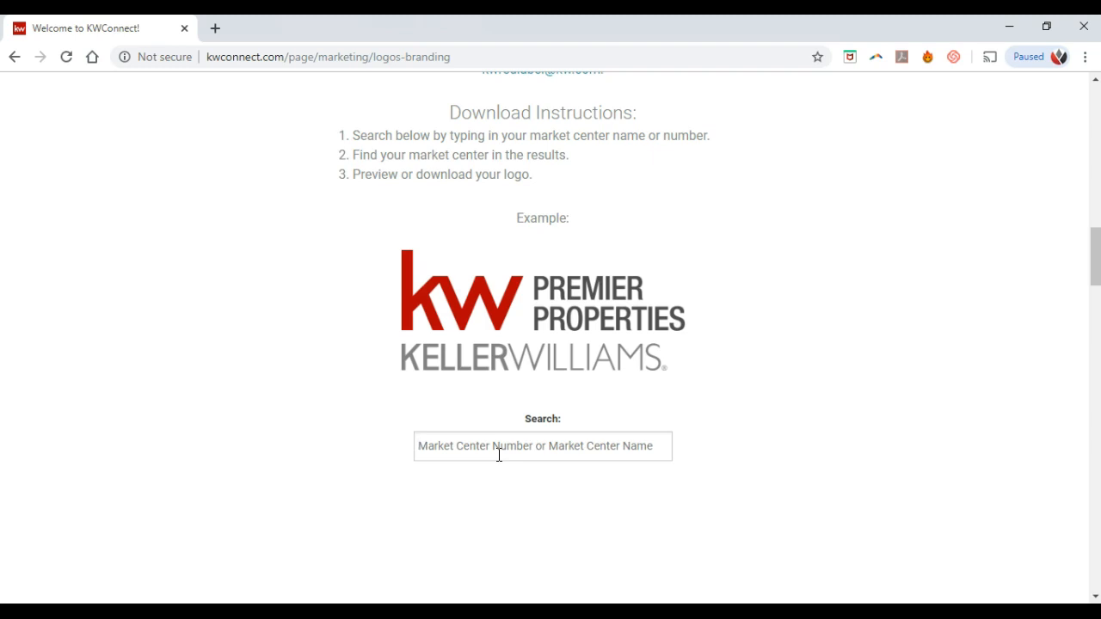
pyautogui.click(499, 456)
# Step: Load mykw.kw.com in a new browser tab
pyautogui.click(221, 28)
pyautogui.write('mykw.kw.com')
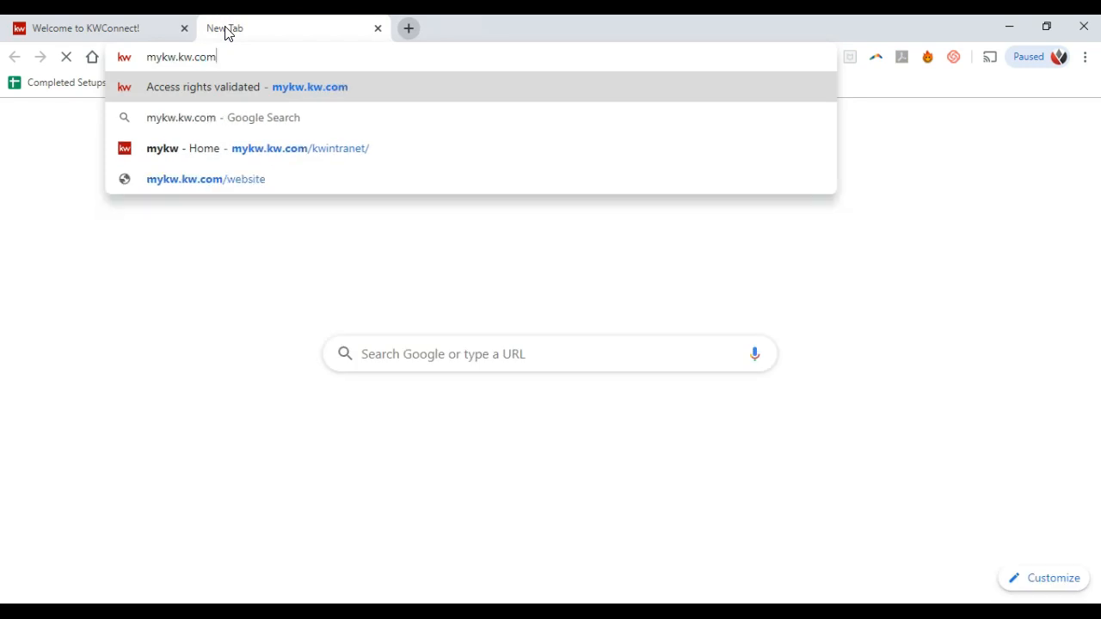
pyautogui.press('Return')
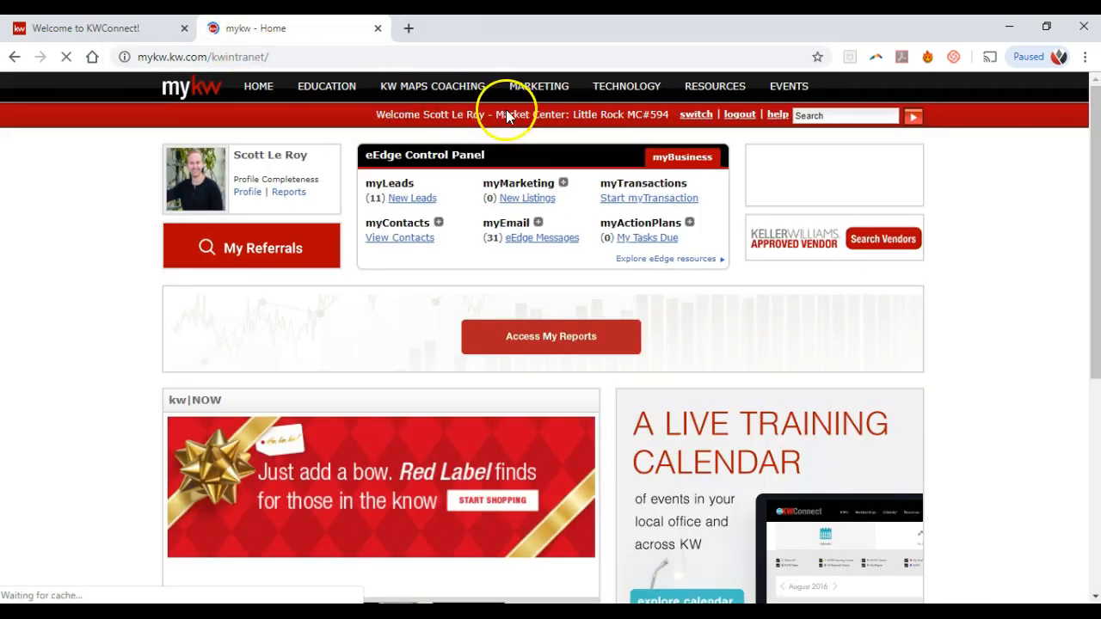
# Step: Highlight the market center number in the MyKW welcome bar, then return to the KWConnect logo search
pyautogui.moveTo(670, 112); pyautogui.dragTo(628, 116)
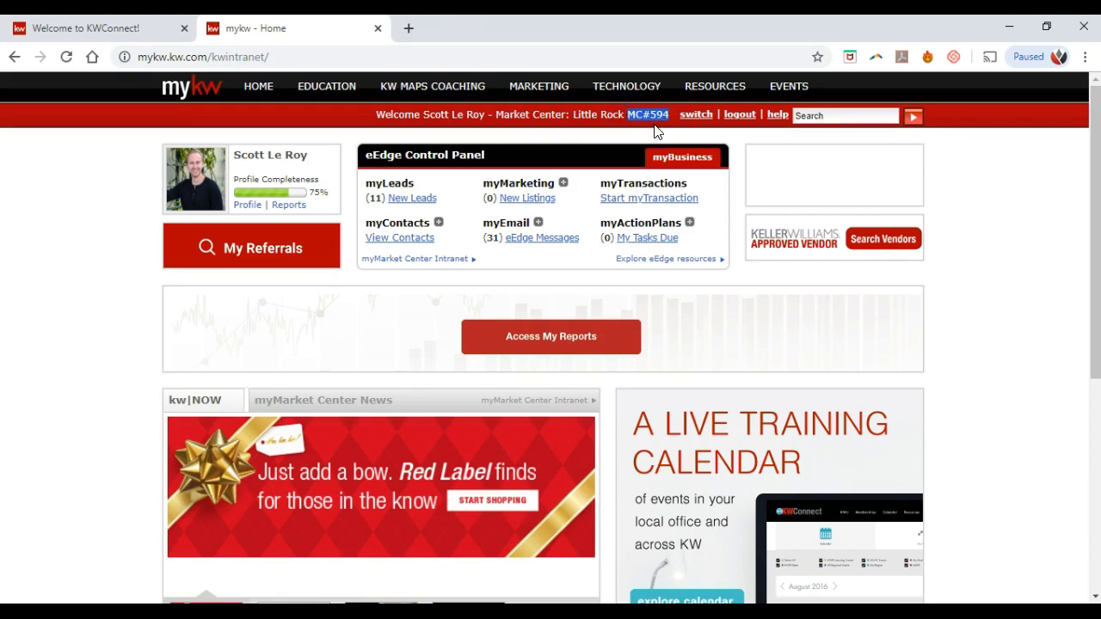
pyautogui.click(654, 128)
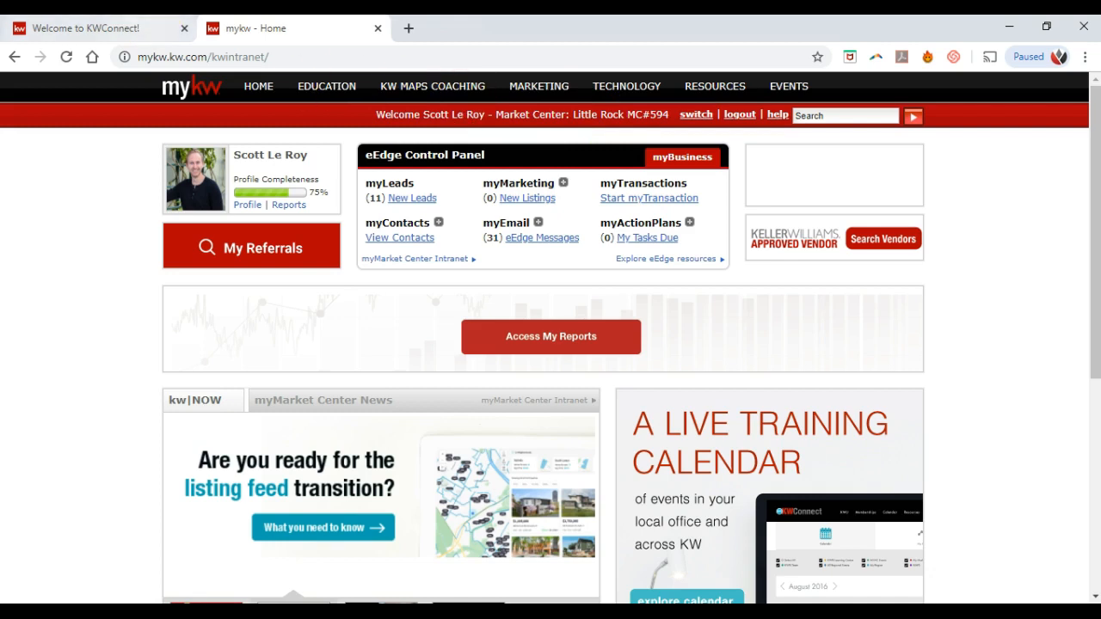
pyautogui.click(103, 28)
pyautogui.click(570, 437)
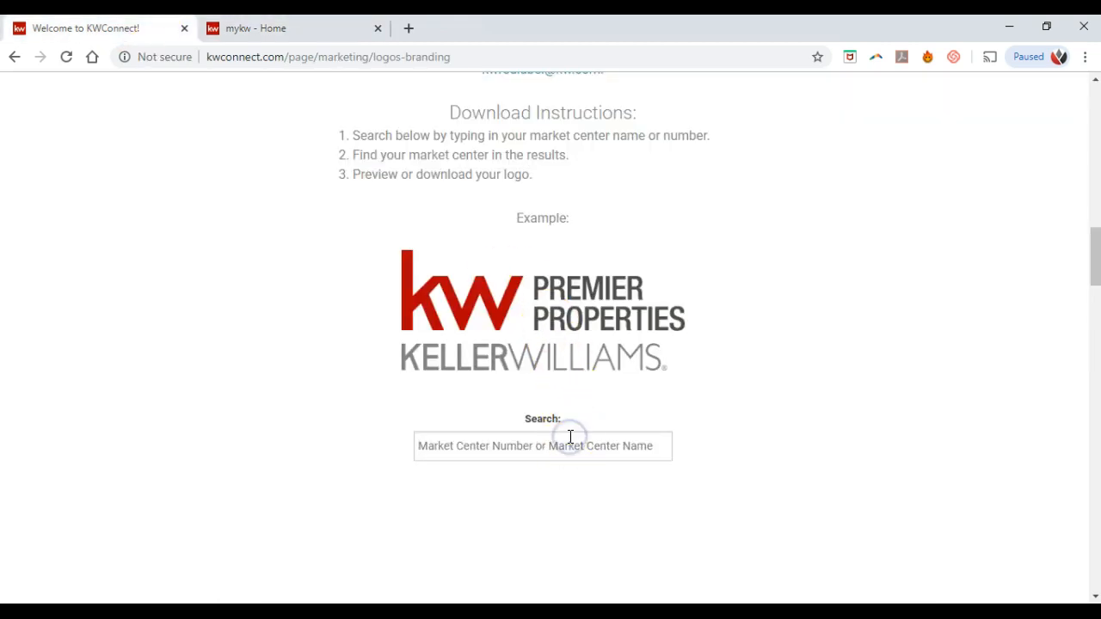
# Step: Search the Market Center logos for 139 instead of 594, then scroll back to the page top
pyautogui.write('594')
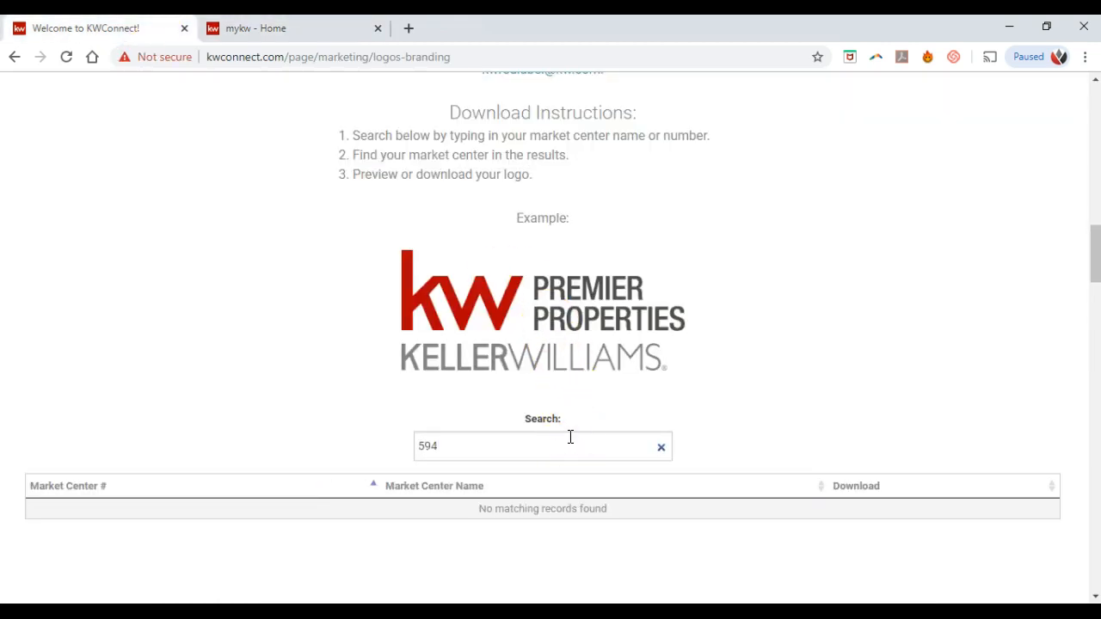
pyautogui.press('BackSpace')
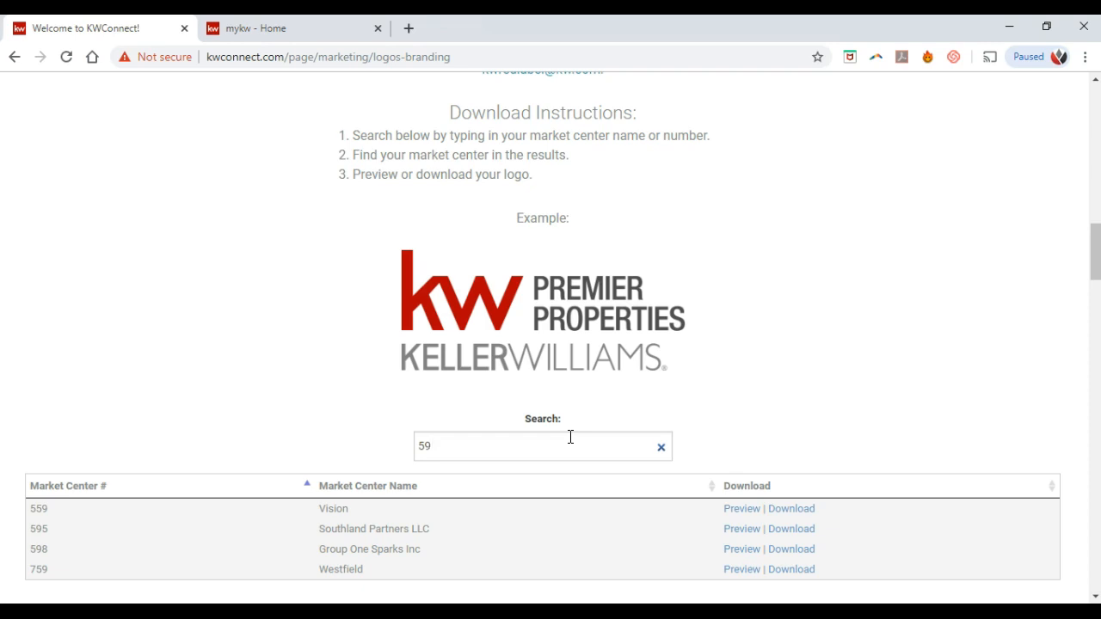
pyautogui.press('BackSpace')
pyautogui.press('BackSpace')
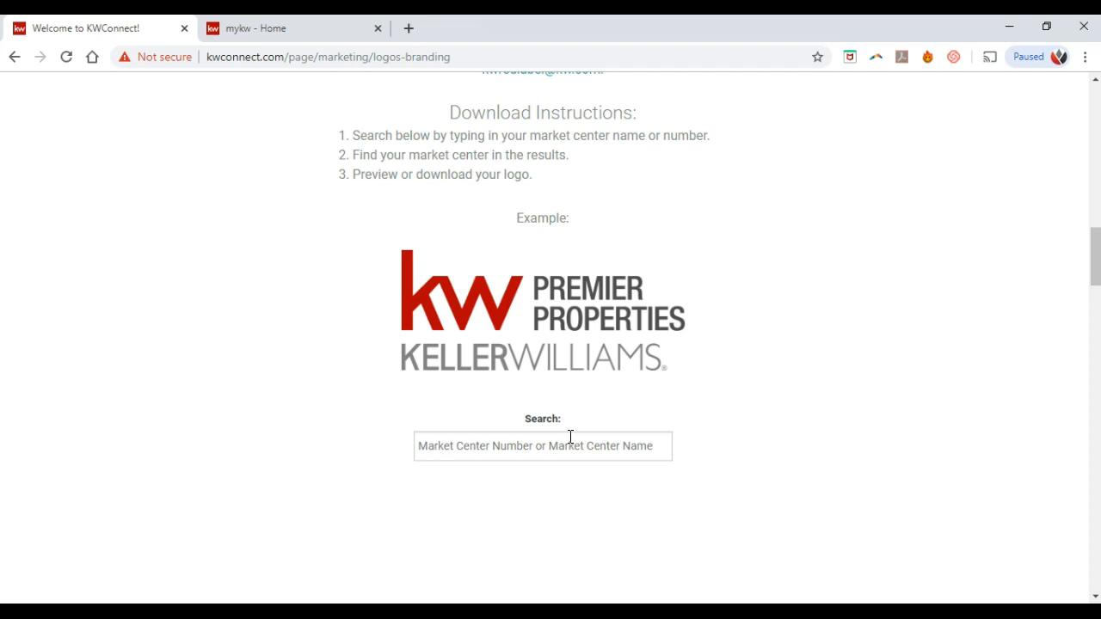
pyautogui.write('139')
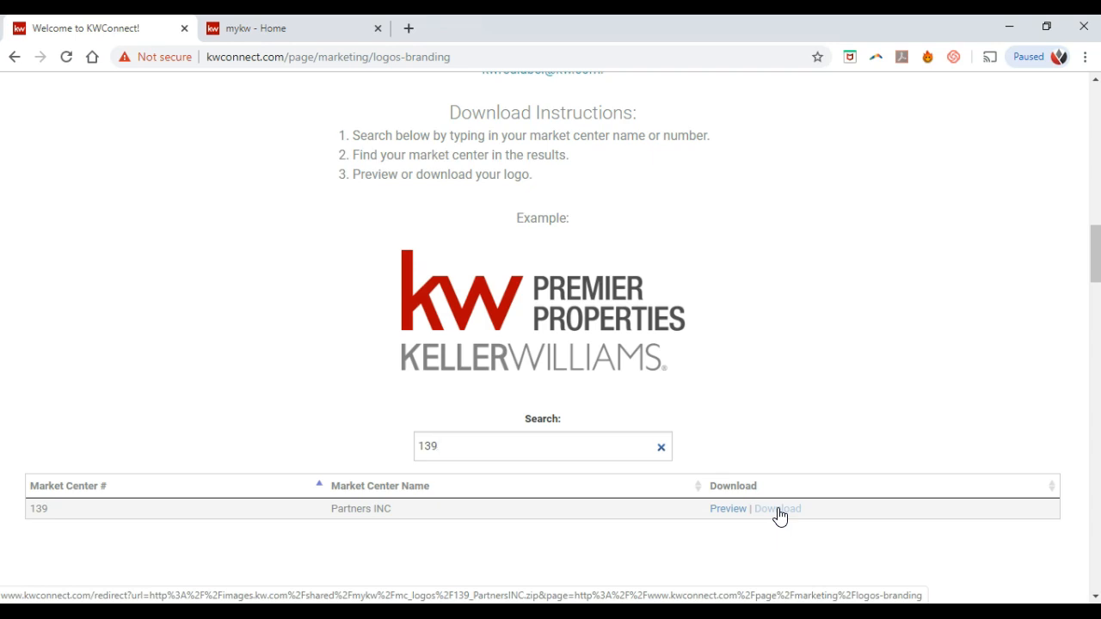
pyautogui.scroll(5, 780, 514)
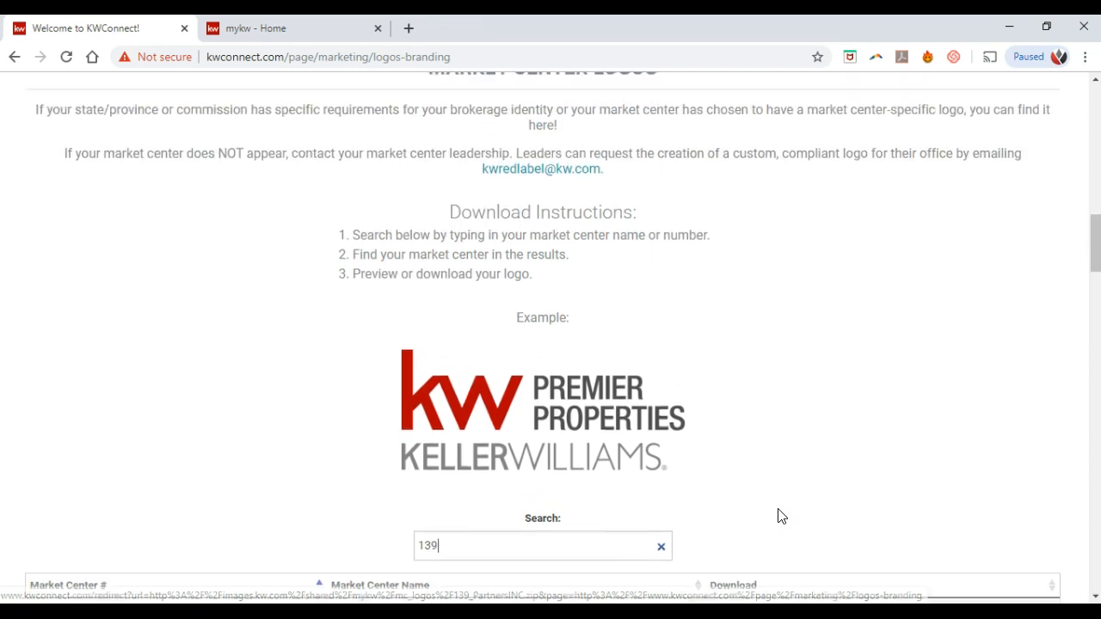
pyautogui.scroll(8, 780, 514)
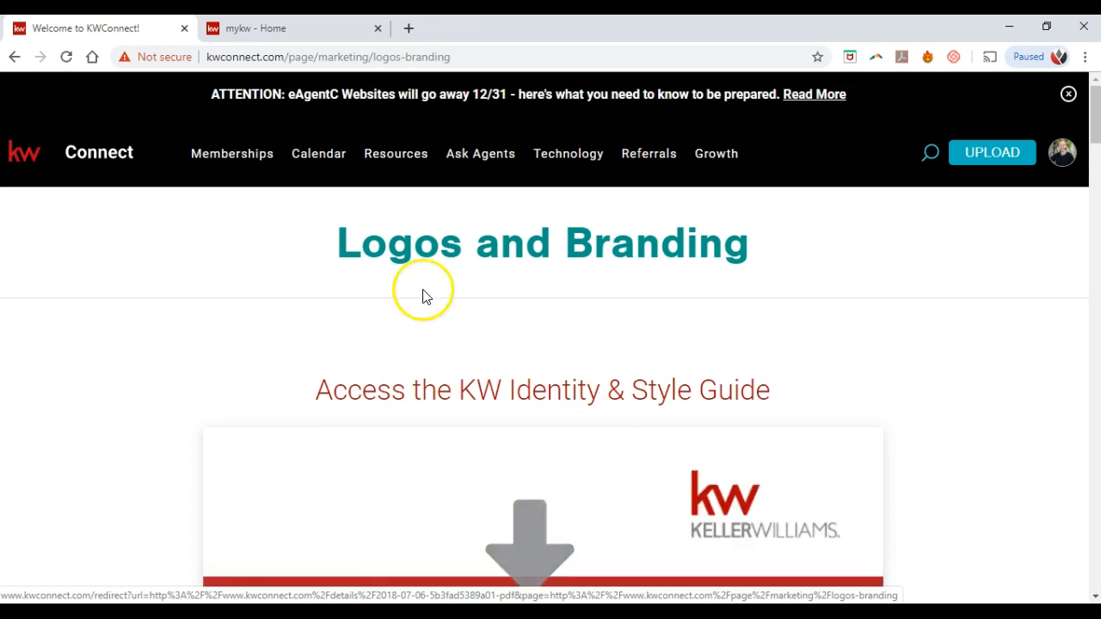
# Step: Browse the Resources and Technology menus and open Keller Cloud Products in a background tab
pyautogui.click(374, 161)
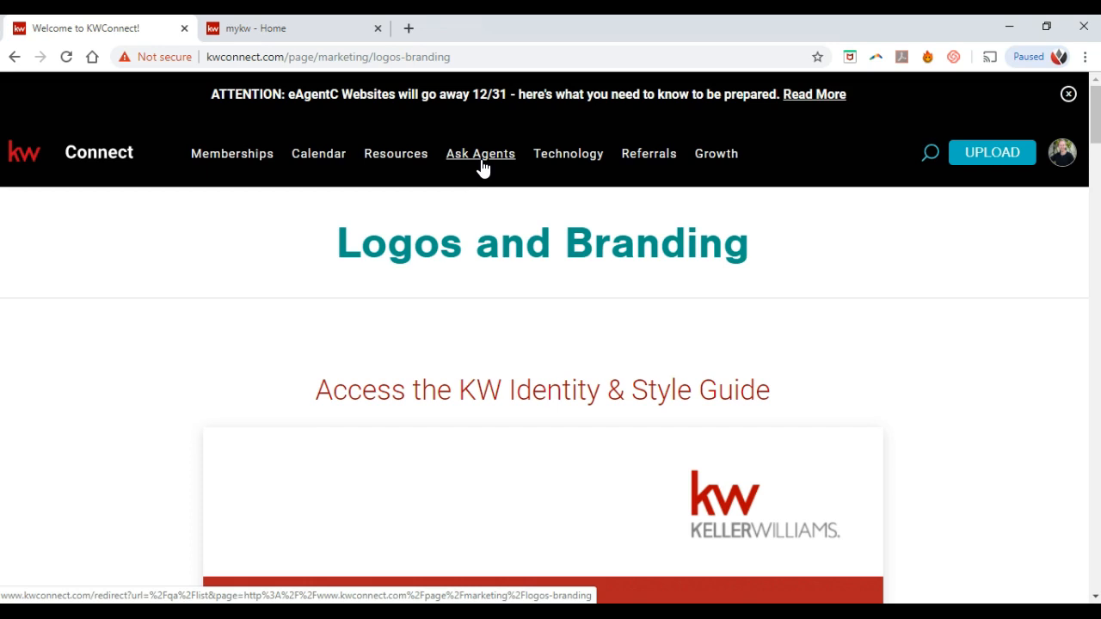
pyautogui.click(540, 158)
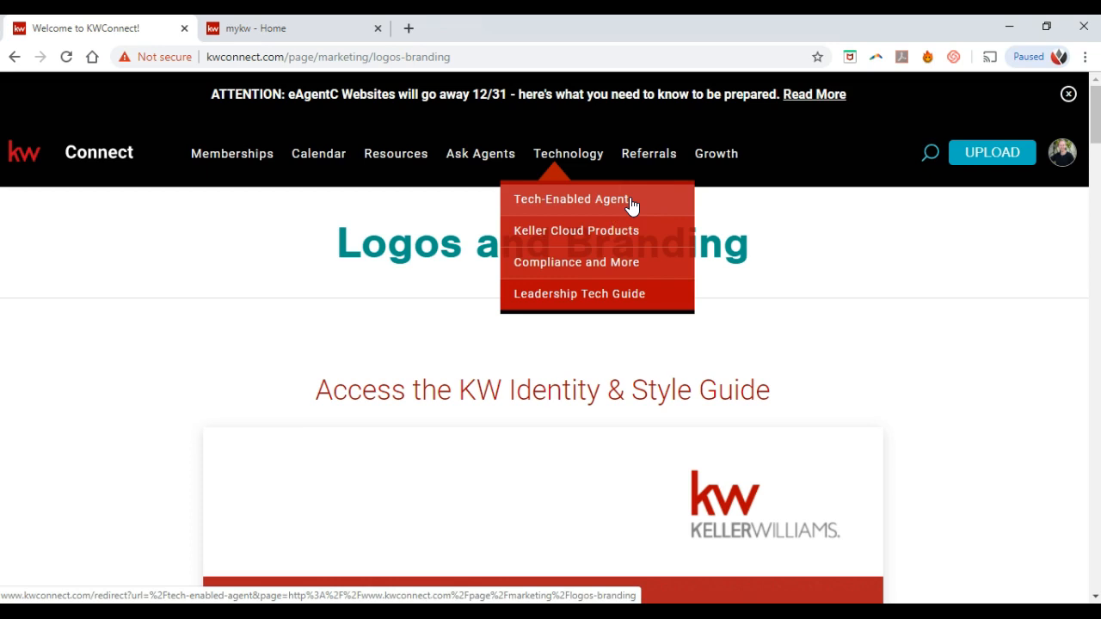
pyautogui.middleClick(646, 244)
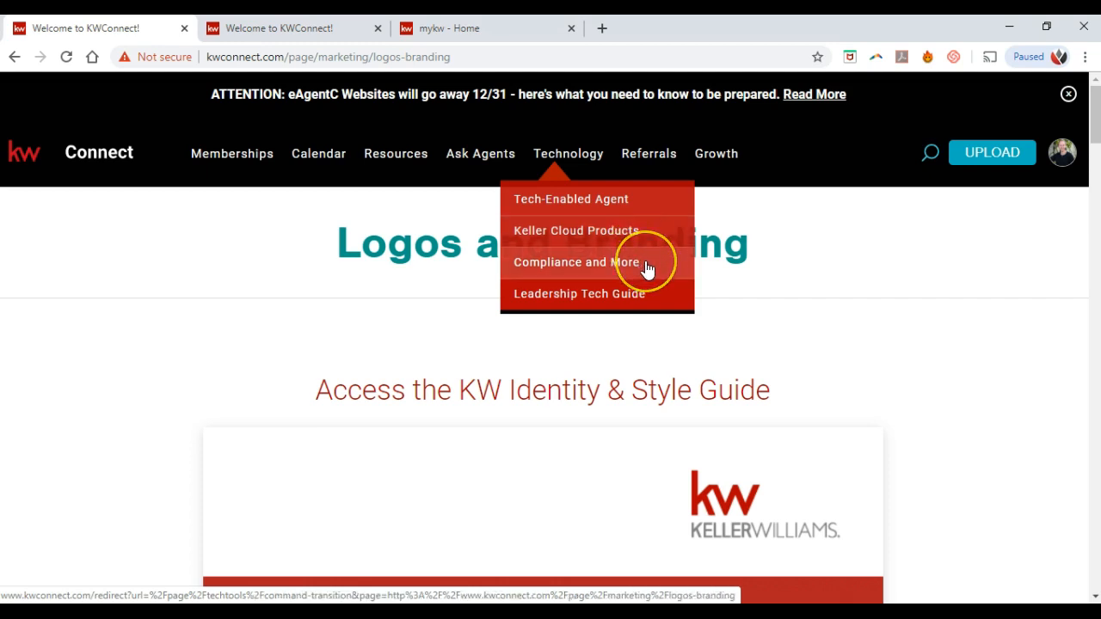
pyautogui.click(646, 267)
pyautogui.click(641, 282)
# Step: Switch to the Keller Cloud Products tab and scroll down to its tool cards
pyautogui.click(329, 27)
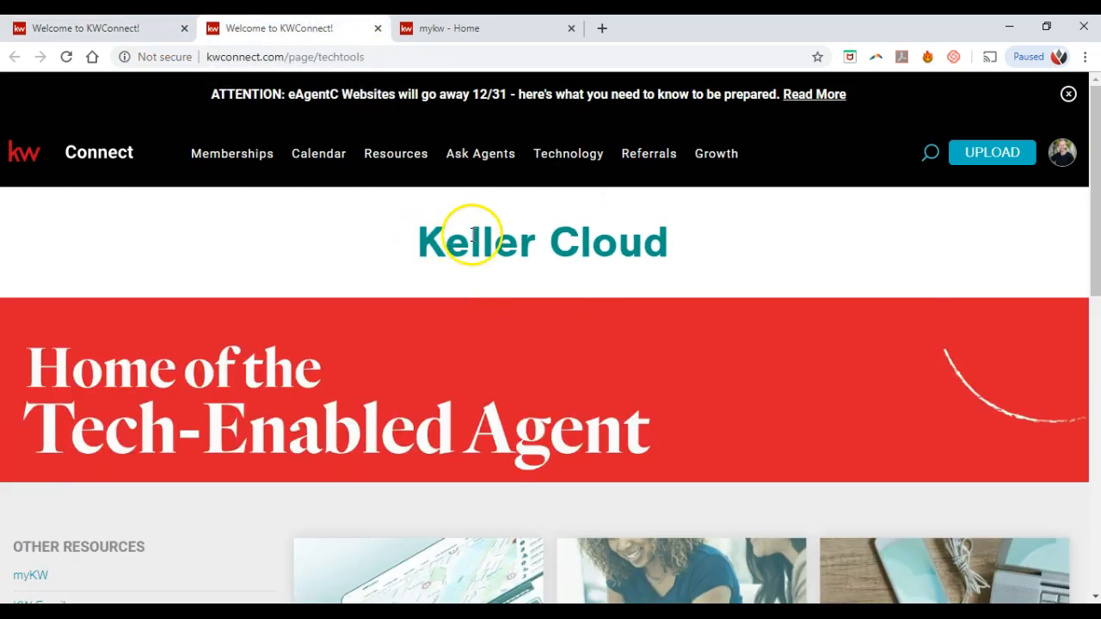
pyautogui.scroll(-2, 602, 334)
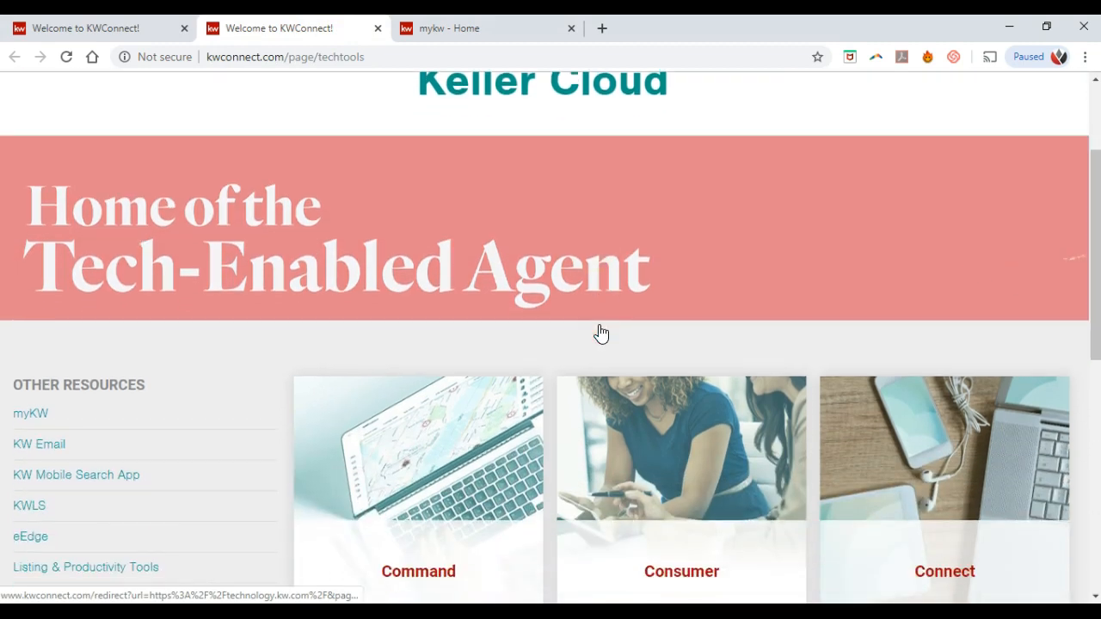
pyautogui.click(546, 352)
pyautogui.scroll(-2, 548, 352)
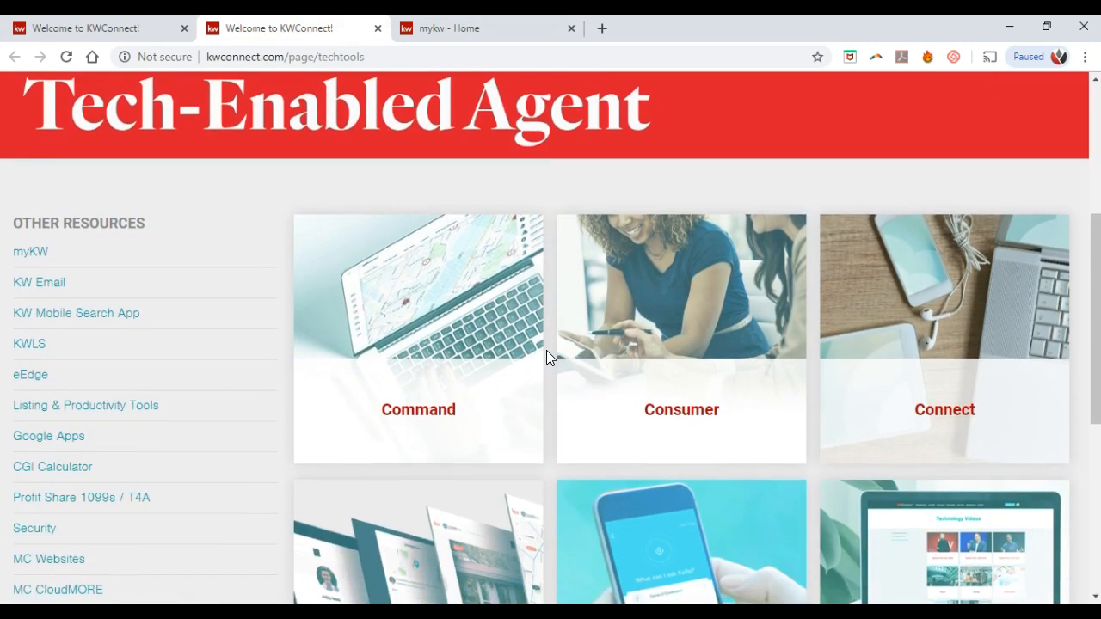
pyautogui.scroll(-1, 547, 350)
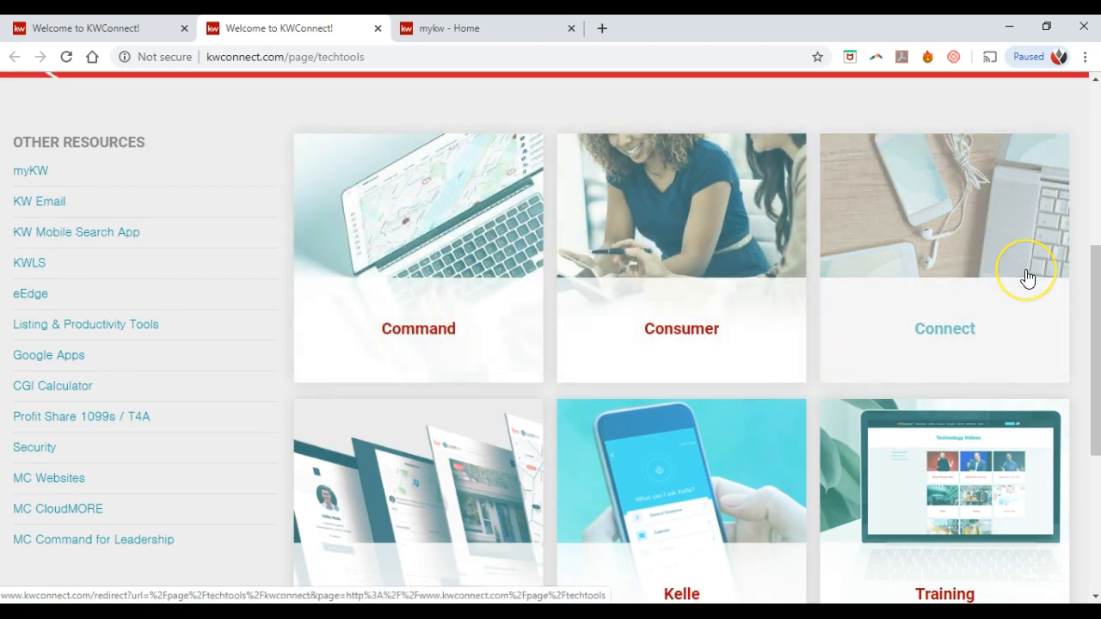
pyautogui.scroll(-1, 1028, 277)
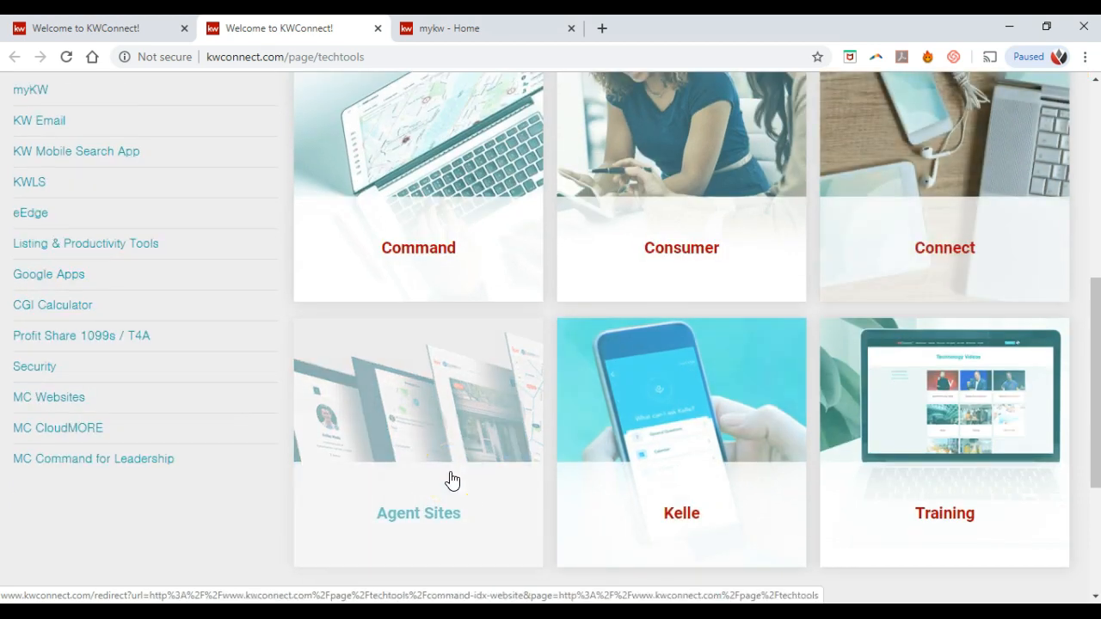
# Step: Open the Agent Sites card from the tools collection in a new tab
pyautogui.click(680, 449)
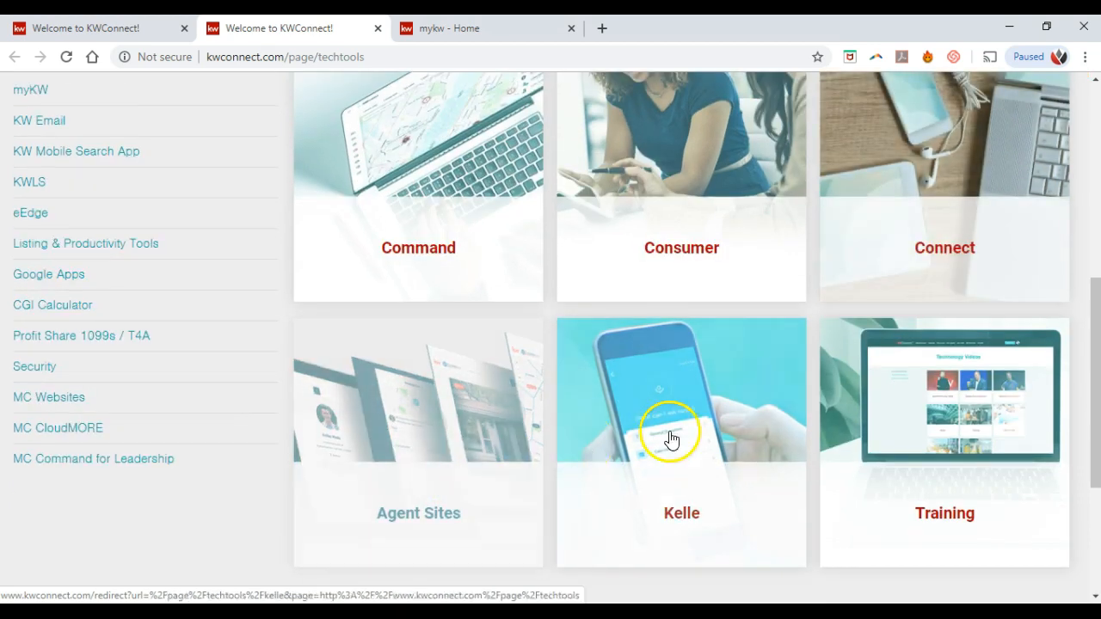
pyautogui.click(890, 481)
pyautogui.scroll(-1, 935, 489)
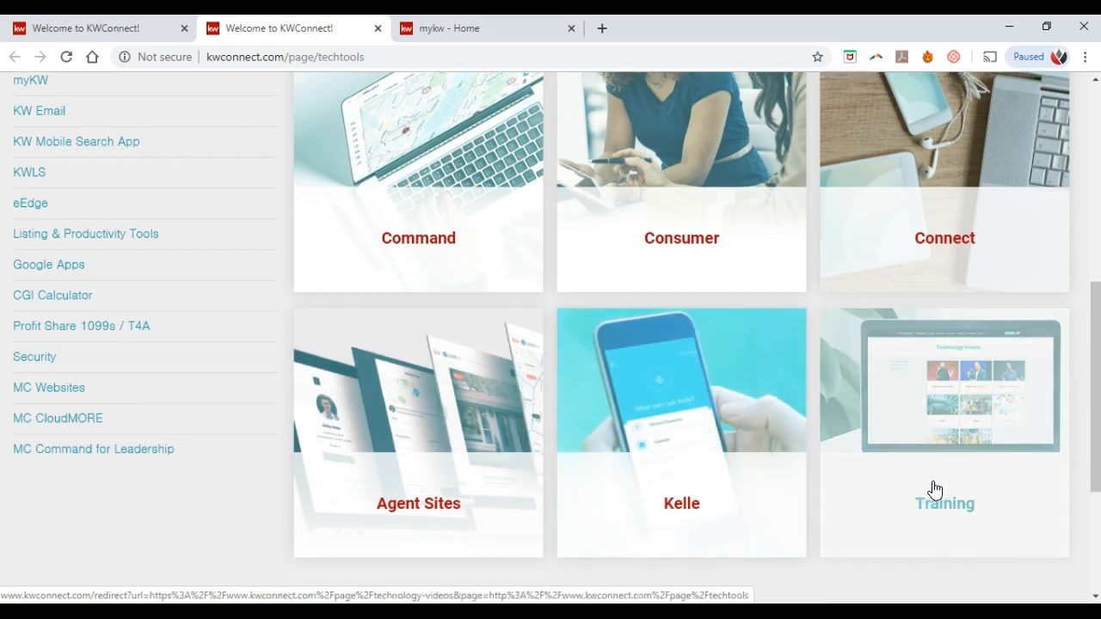
pyautogui.scroll(-1, 935, 489)
pyautogui.click(936, 435)
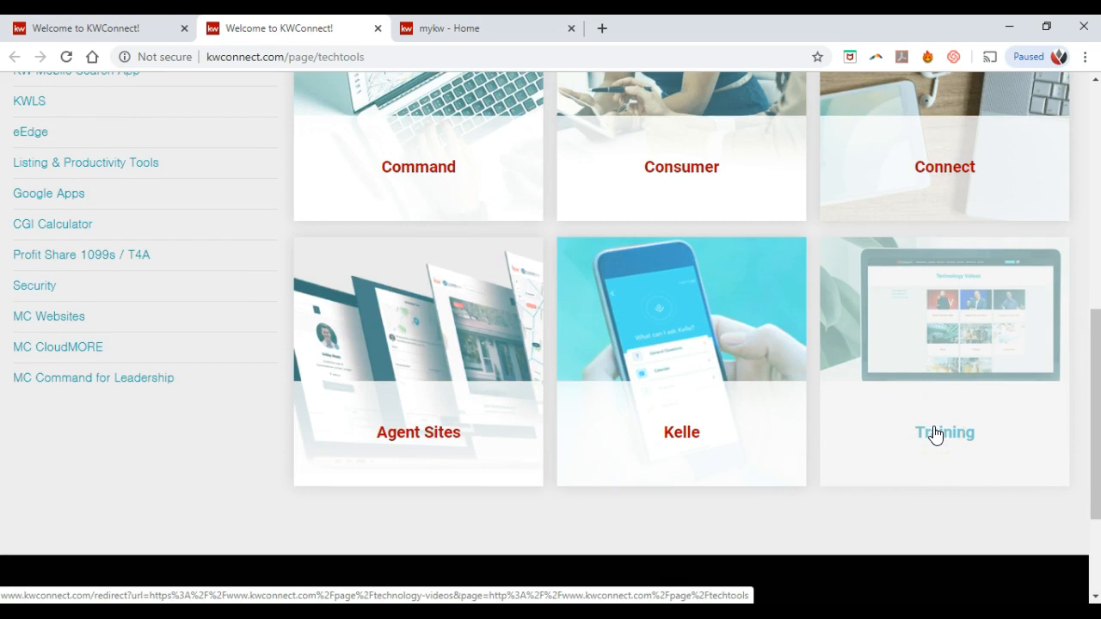
pyautogui.scroll(2, 935, 433)
pyautogui.click(472, 420)
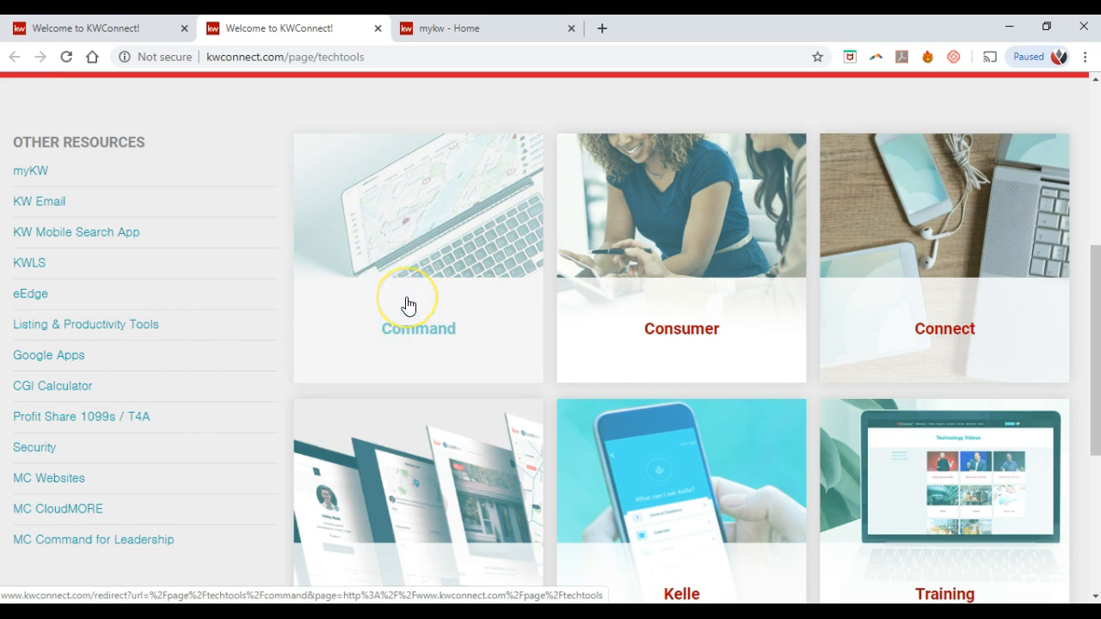
pyautogui.scroll(-1, 408, 305)
pyautogui.click(420, 385)
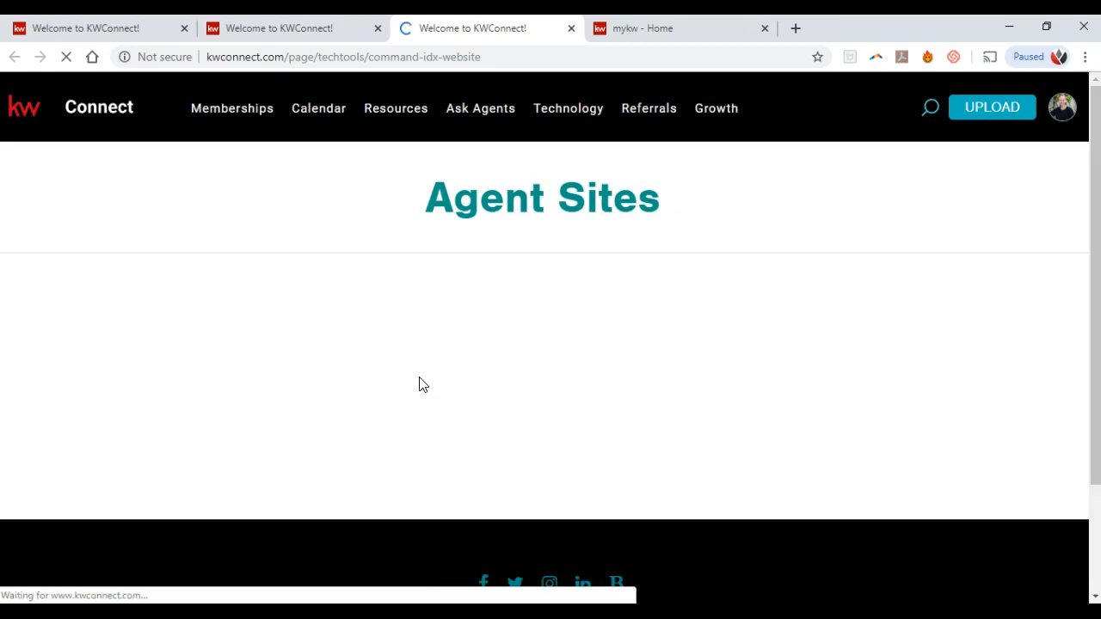
# Step: Scroll through the Agent Sites Review, Perfect and Promote steps, then close that duplicate tab
pyautogui.scroll(-1, 485, 344)
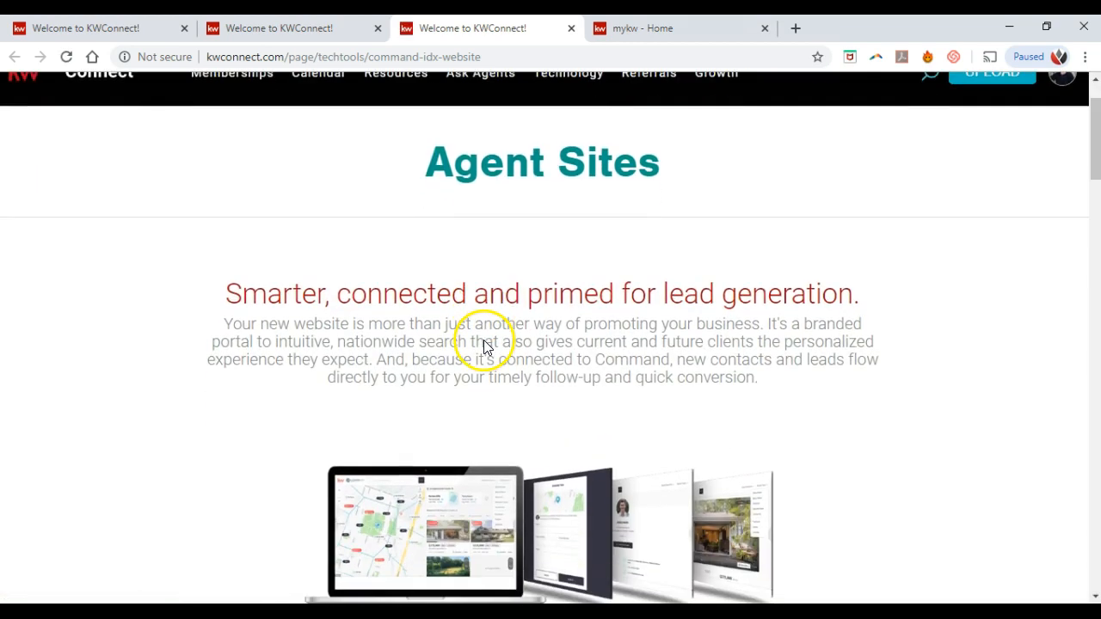
pyautogui.scroll(-2, 484, 344)
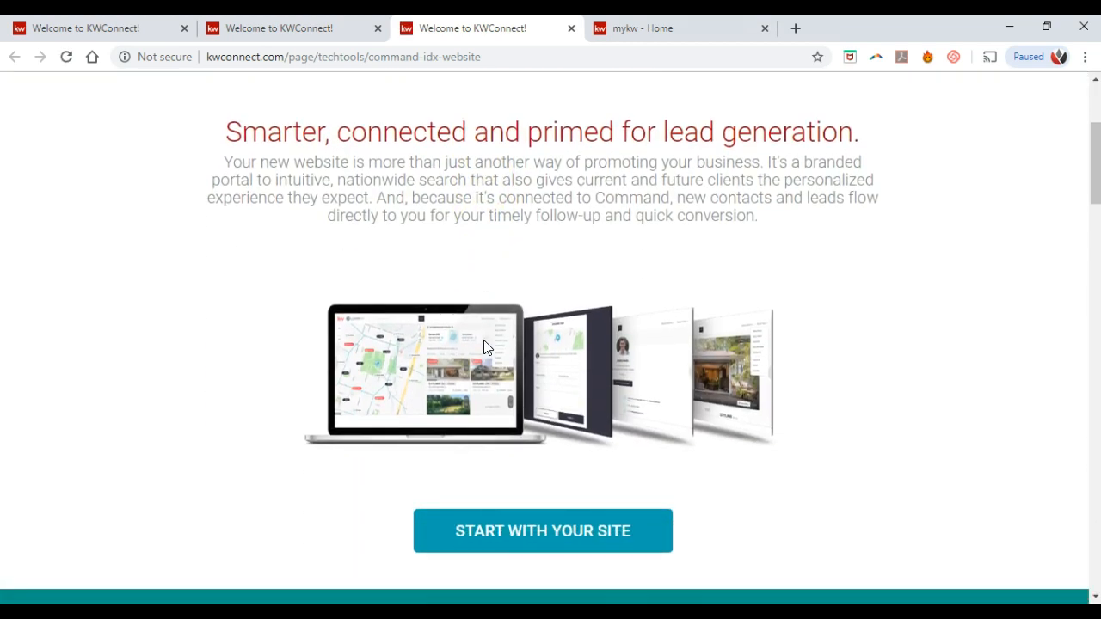
pyautogui.scroll(-2, 484, 347)
pyautogui.click(511, 375)
pyautogui.scroll(-1, 515, 378)
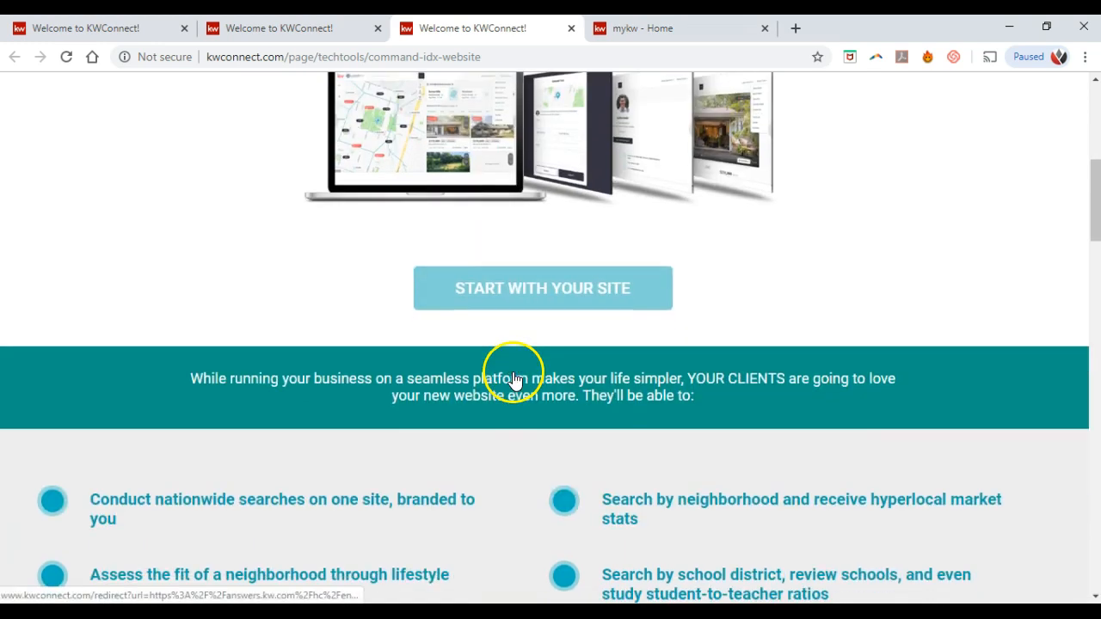
pyautogui.scroll(-2, 514, 378)
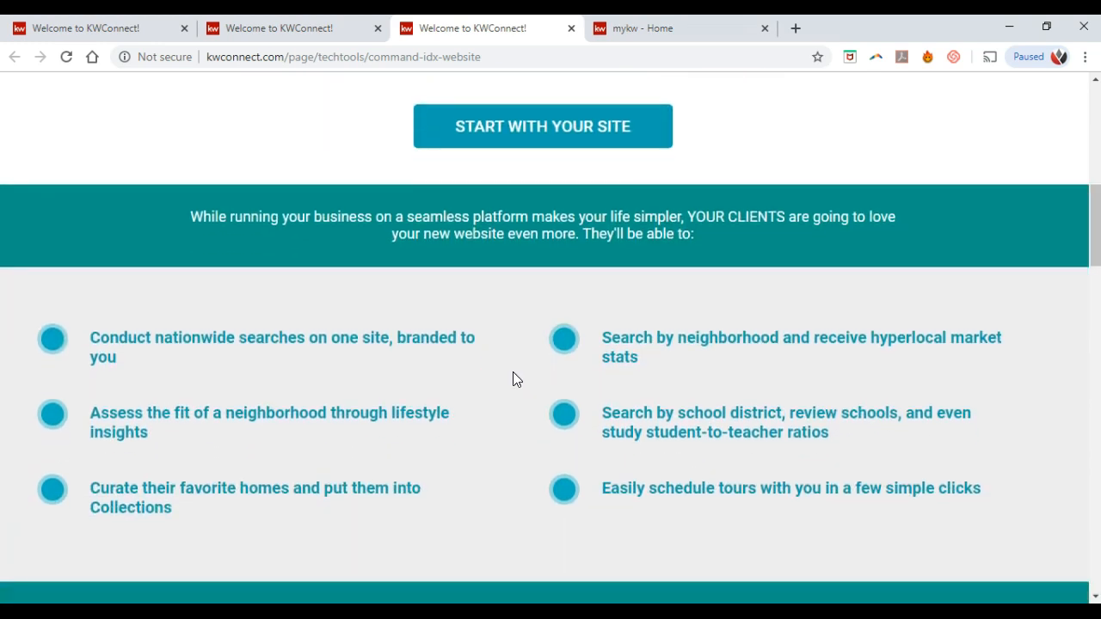
pyautogui.scroll(-3, 513, 377)
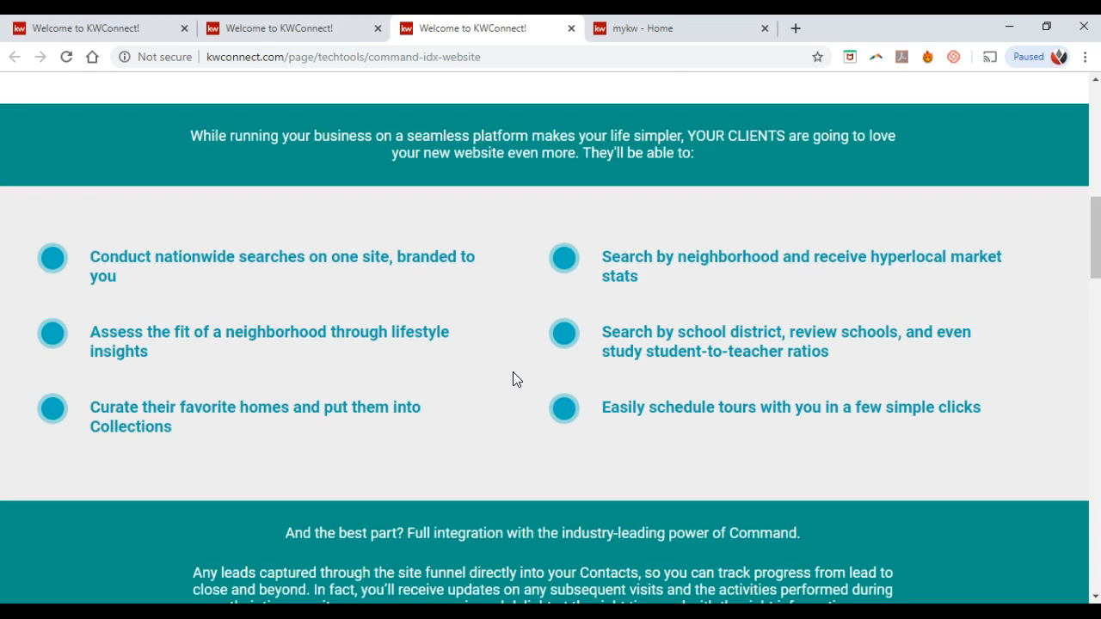
pyautogui.scroll(-4, 514, 372)
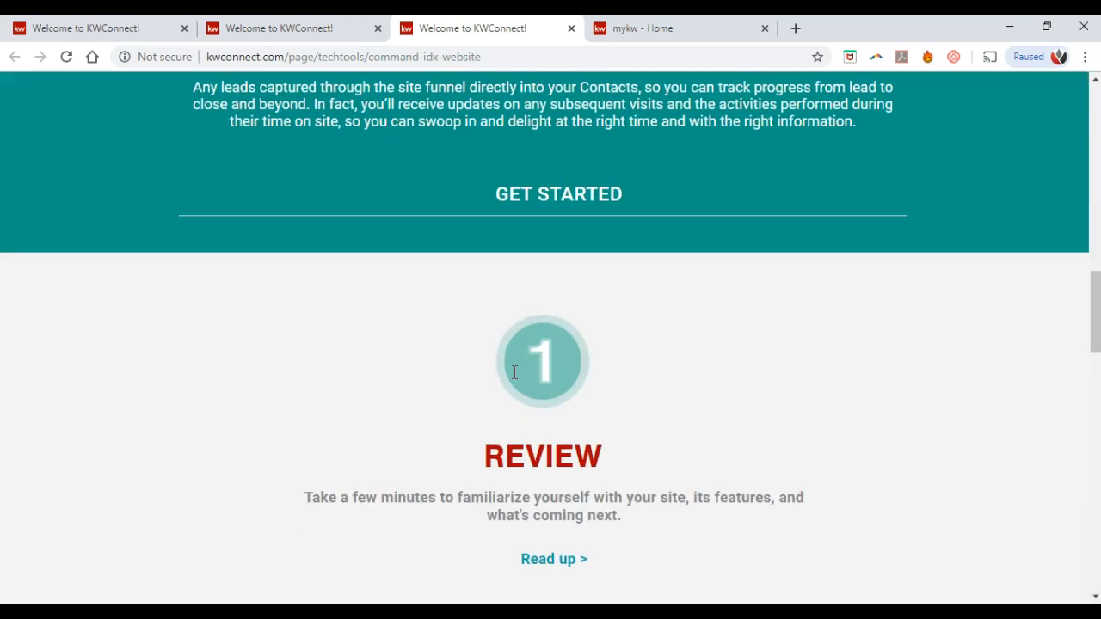
pyautogui.scroll(-2, 513, 378)
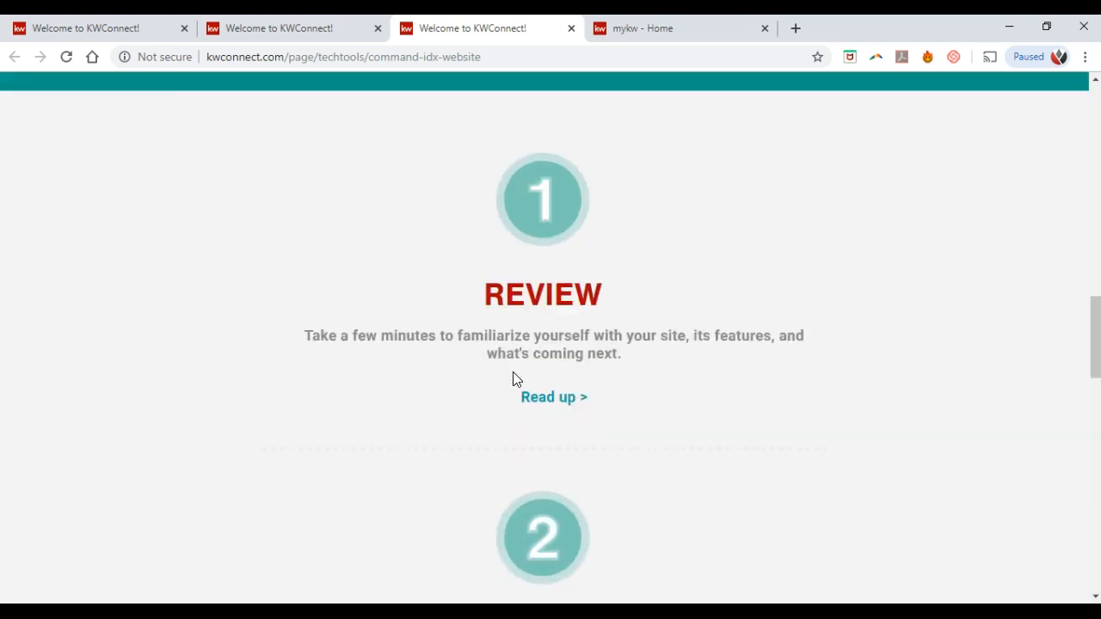
pyautogui.scroll(-4, 514, 373)
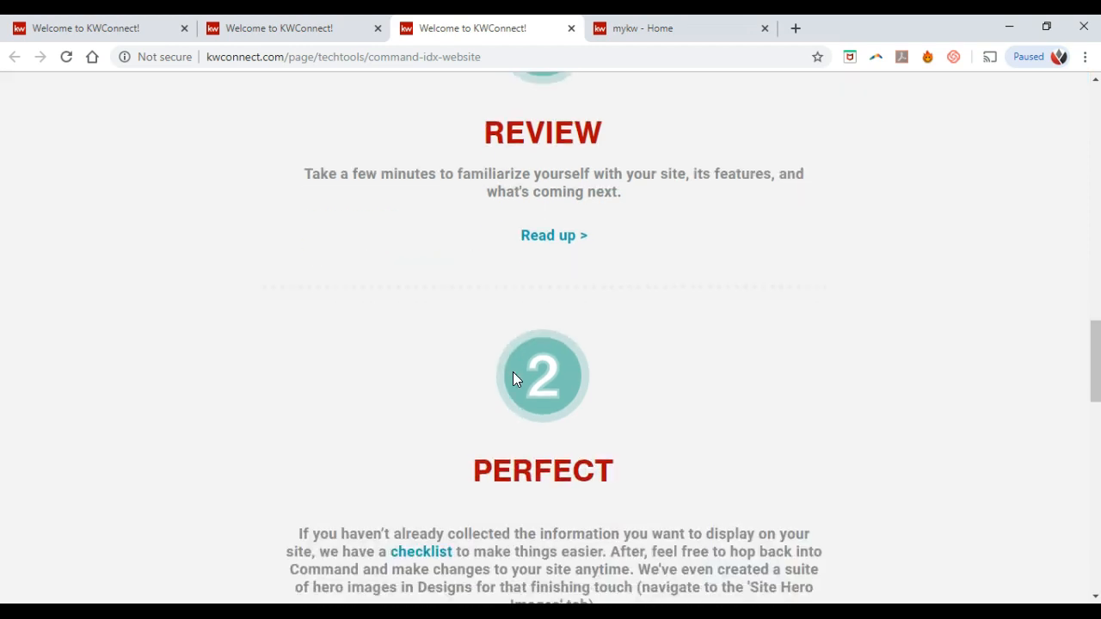
pyautogui.scroll(-5, 514, 379)
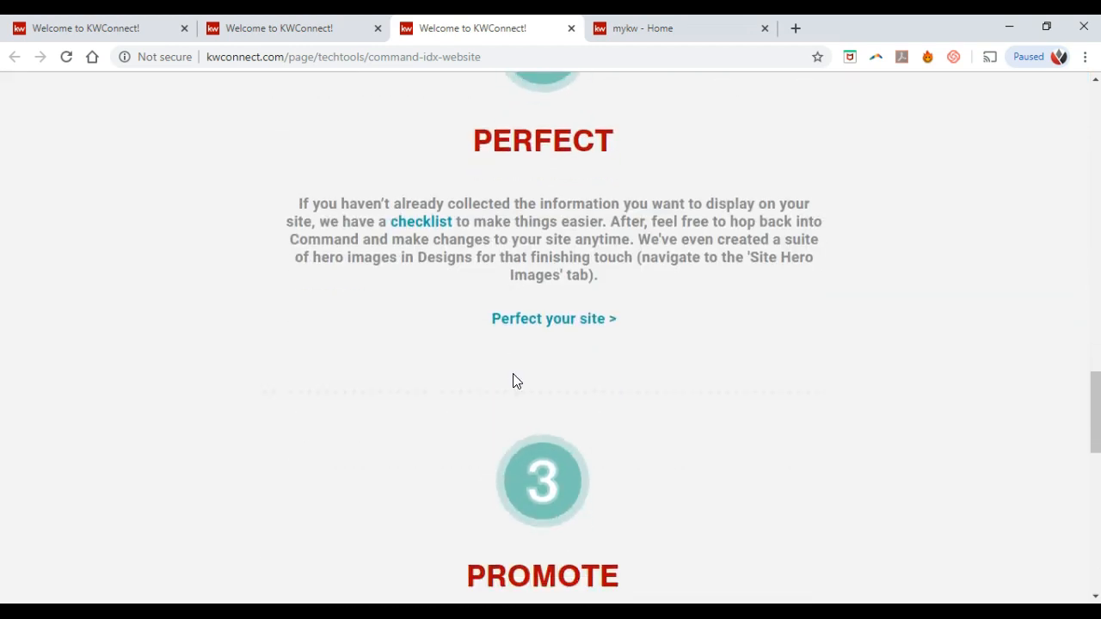
pyautogui.scroll(-1, 511, 375)
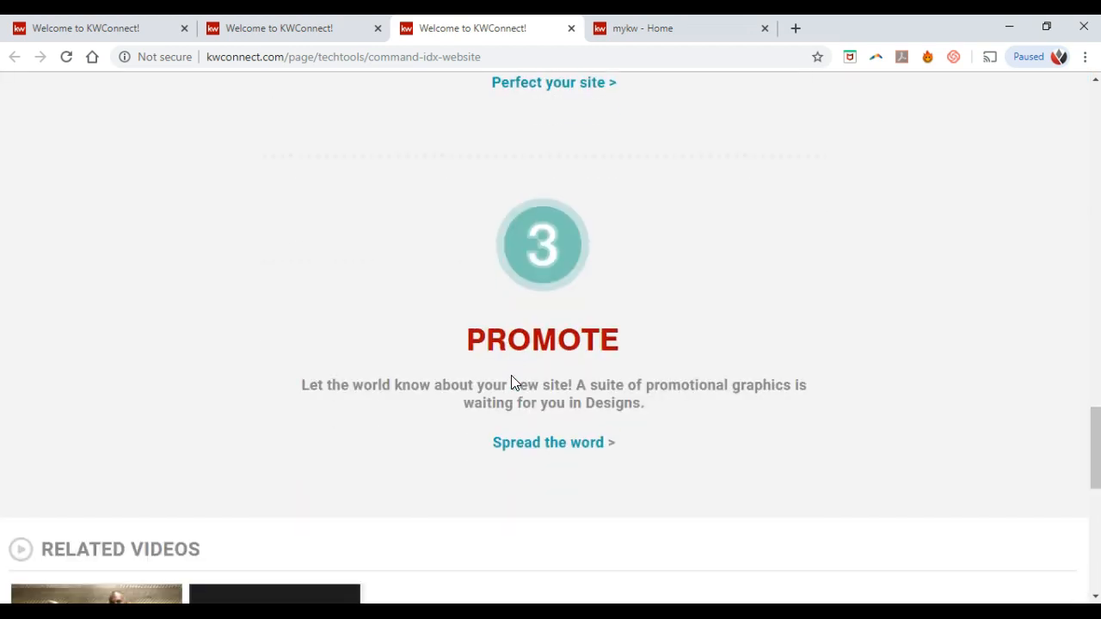
pyautogui.click(570, 28)
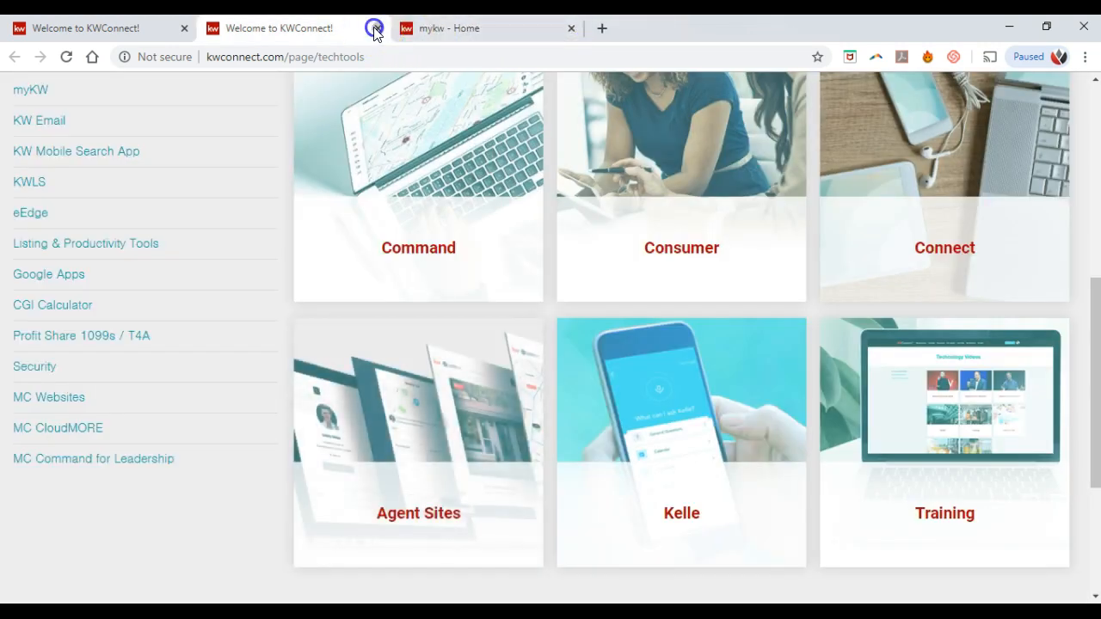
# Step: Close the remaining duplicate KWConnect and mykw Home tabs, then show the Growth menu options
pyautogui.click(376, 28)
pyautogui.click(375, 28)
pyautogui.moveTo(574, 170)
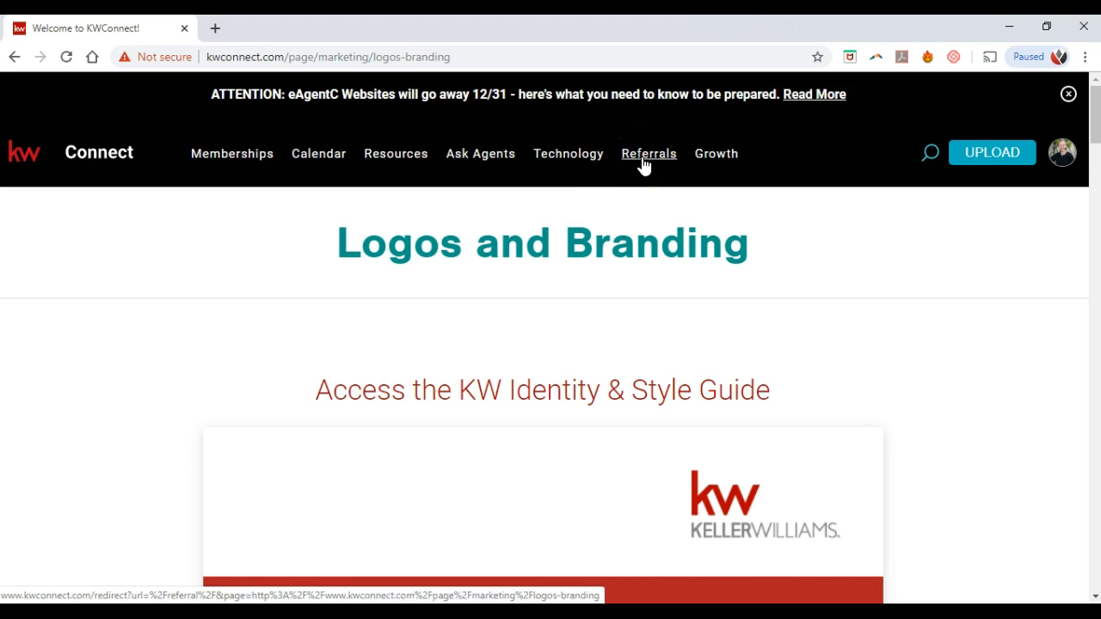
pyautogui.click(697, 161)
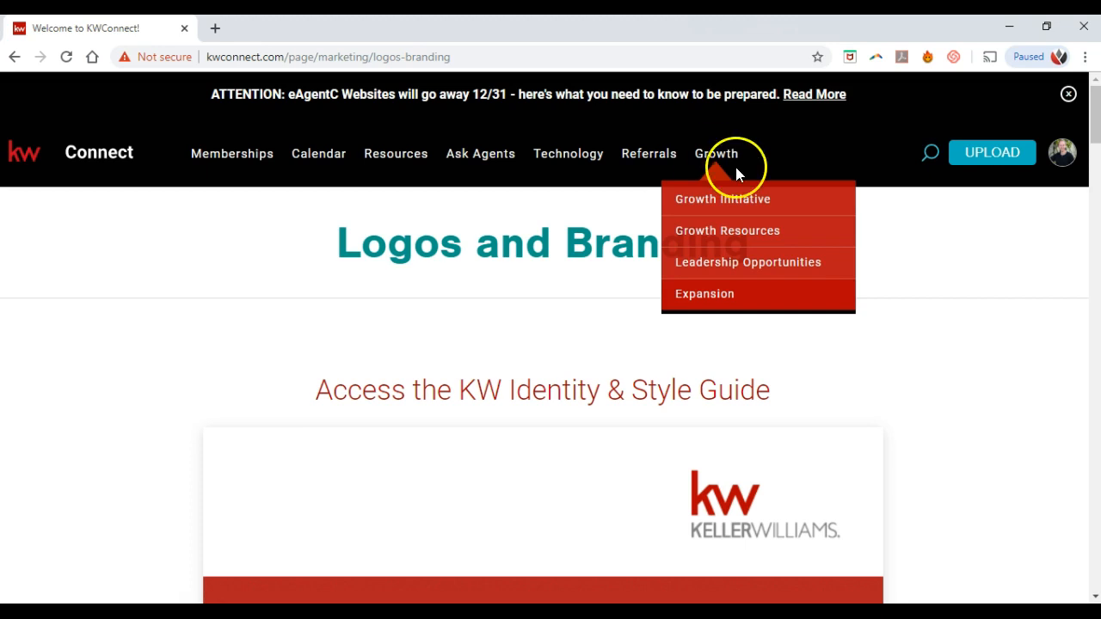
# Step: Show the avatar dropdown with My Profile, Notifications (0), Community, Help and Logout
pyautogui.moveTo(1062, 155)
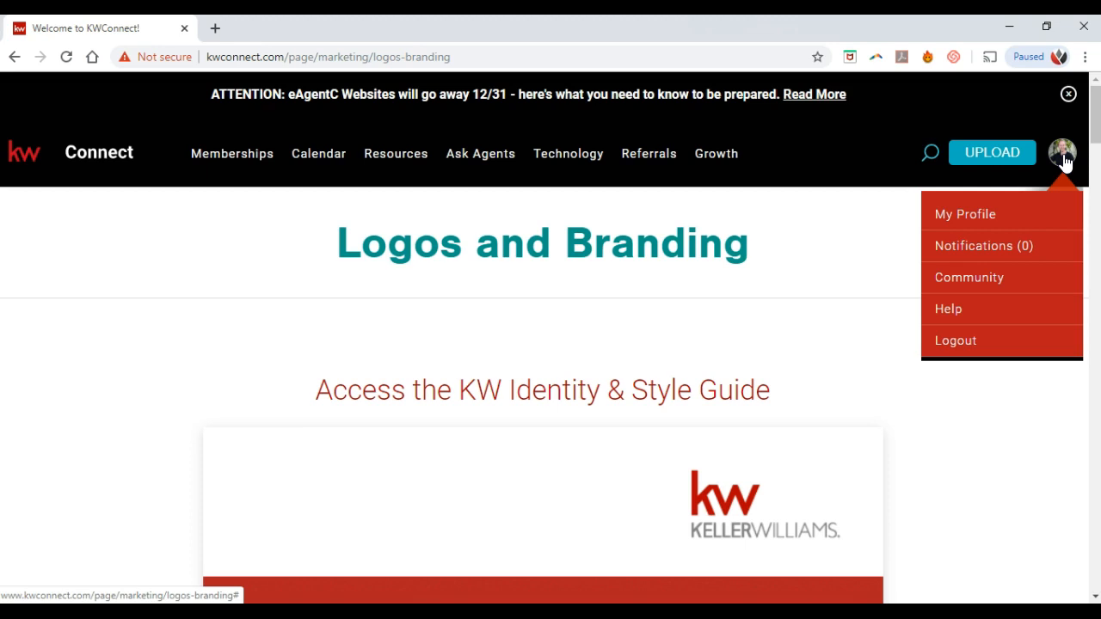
# Step: Choose My Profile from the avatar dropdown to view About Me, followers and following
pyautogui.click(1029, 228)
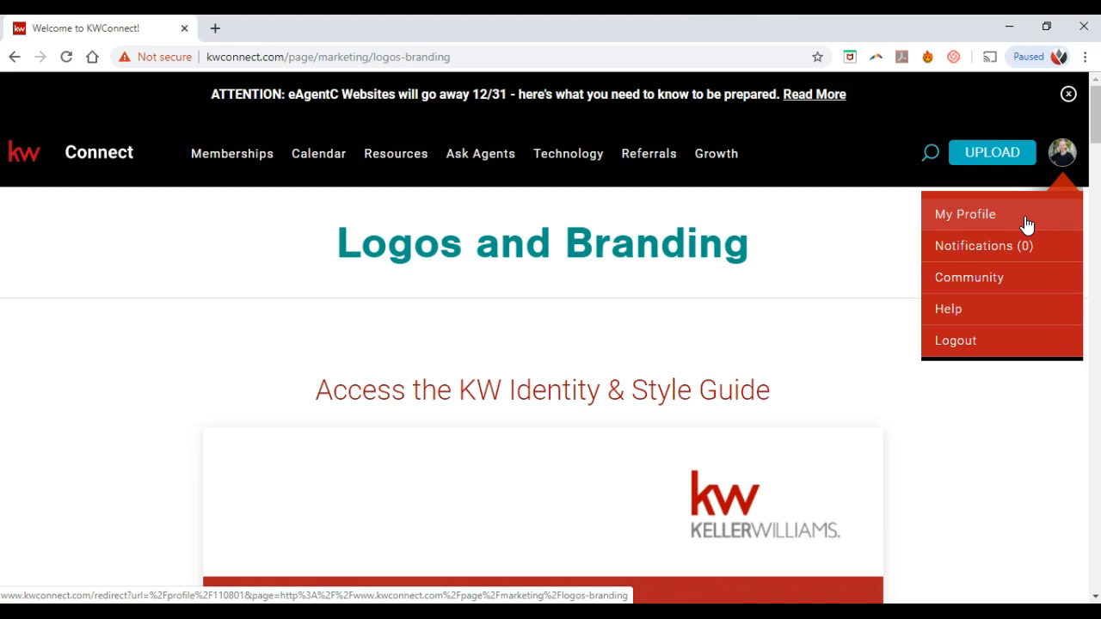
pyautogui.click(1026, 225)
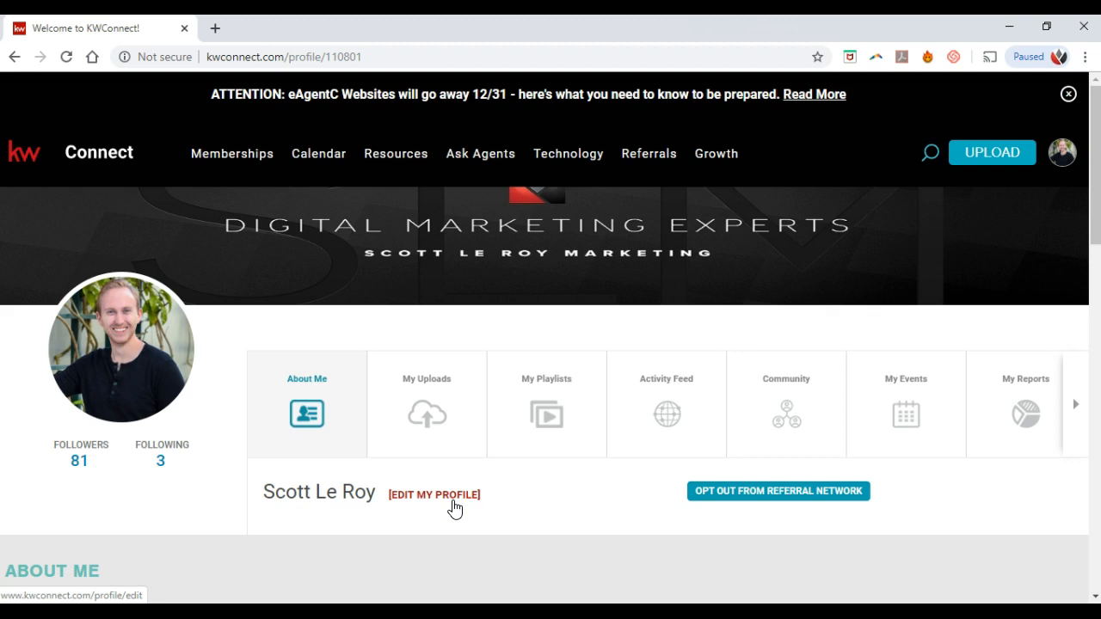
# Step: Choose EDIT MY PROFILE to reach the photo, banner image and email fields
pyautogui.click(452, 503)
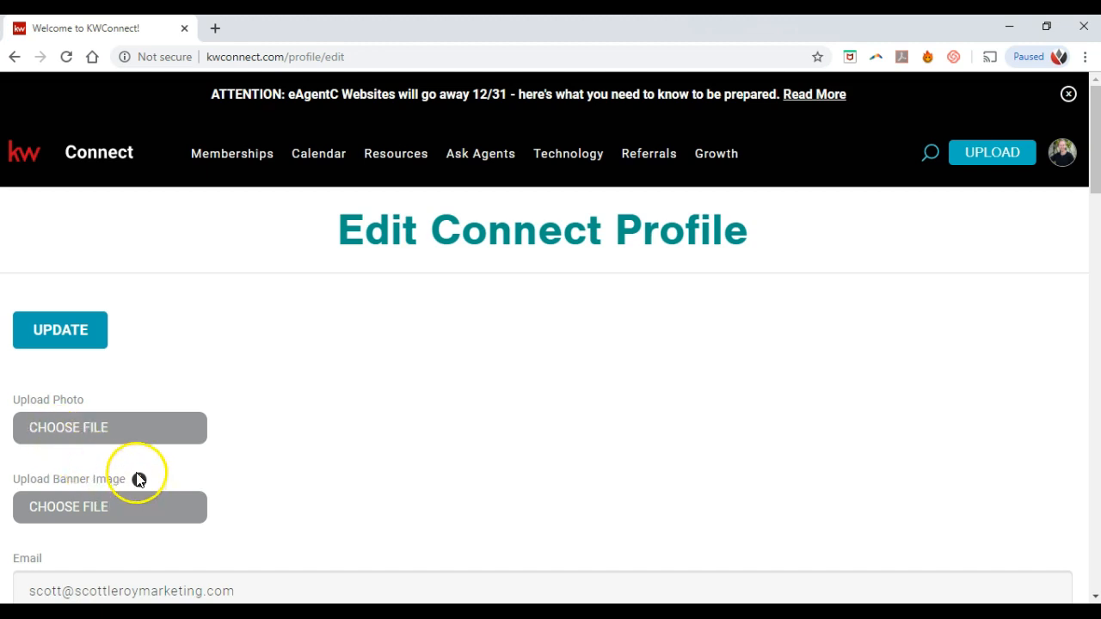
pyautogui.moveTo(139, 482)
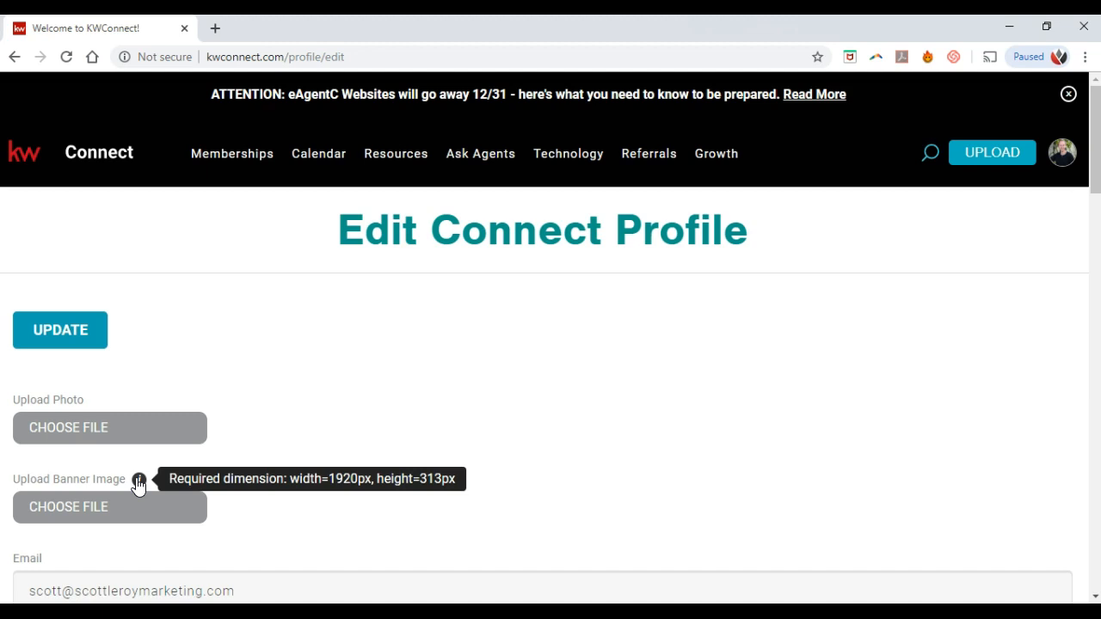
pyautogui.scroll(-2, 346, 359)
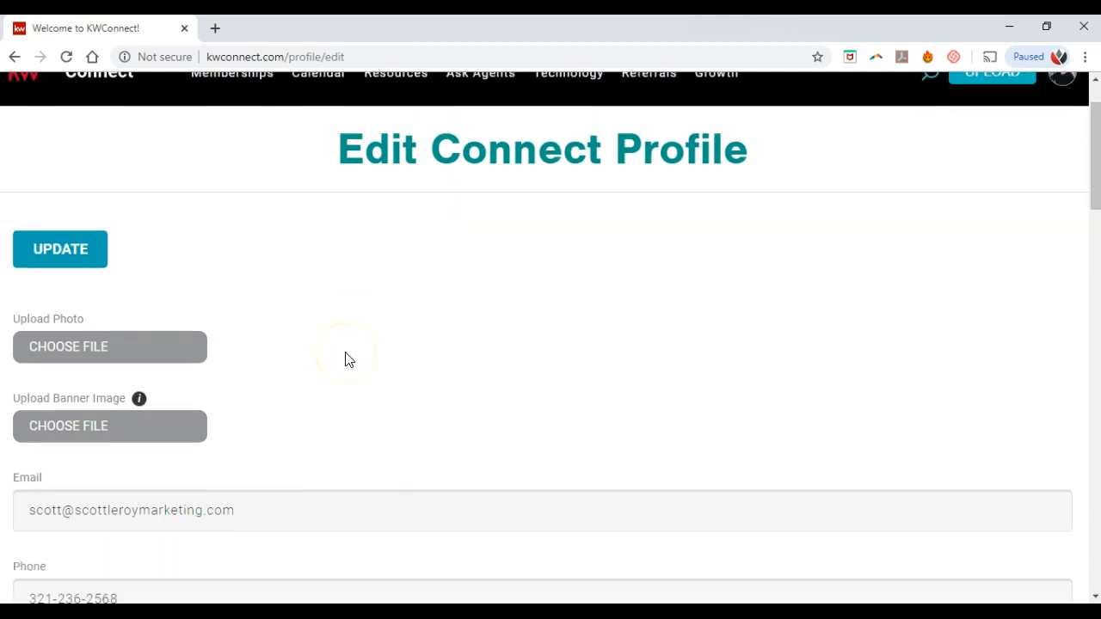
pyautogui.scroll(-1, 346, 358)
pyautogui.click(290, 347)
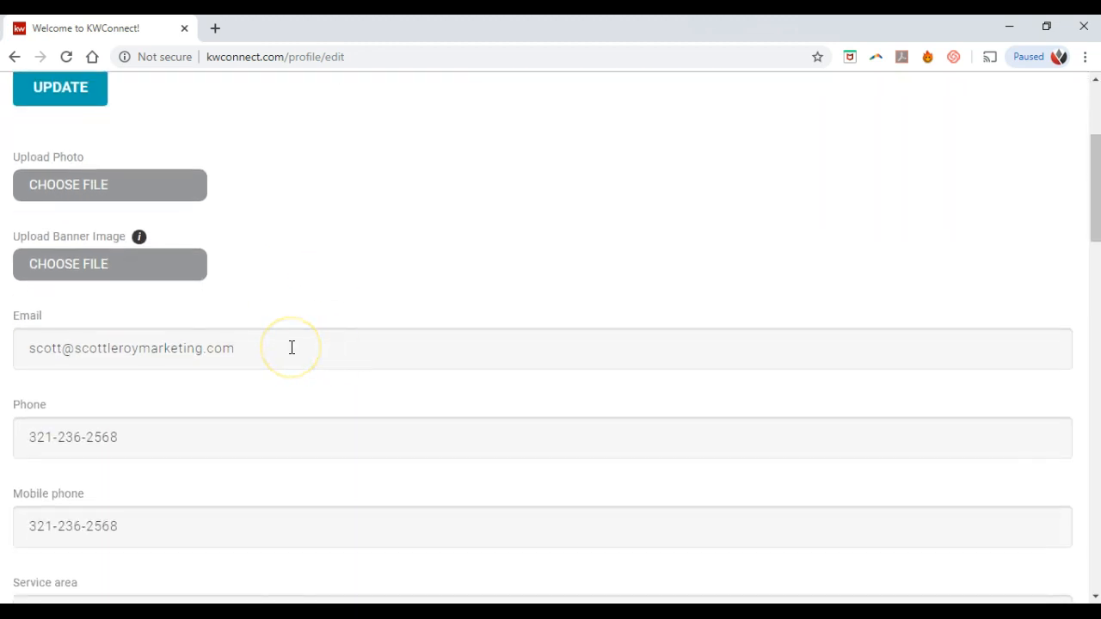
pyautogui.scroll(-2, 291, 348)
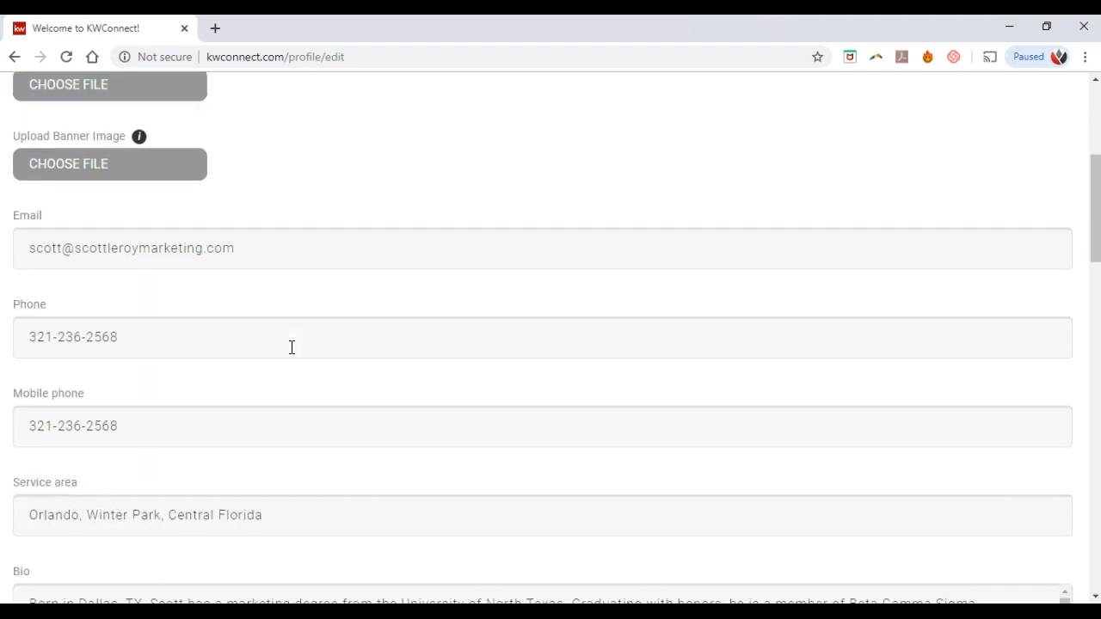
pyautogui.click(241, 338)
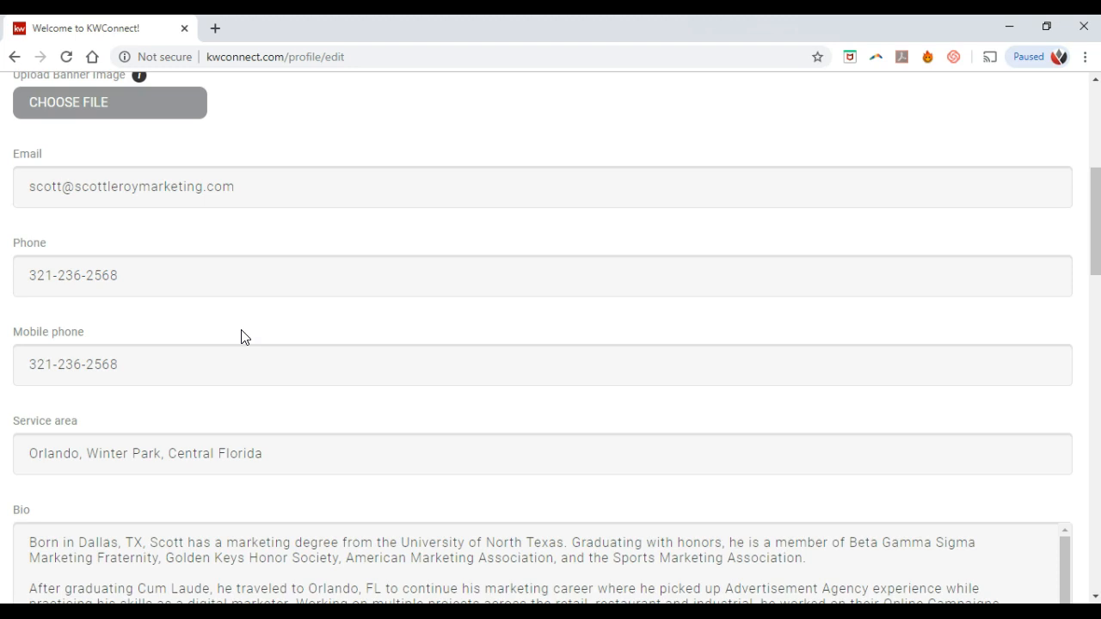
# Step: Scroll past the social links and tags and expand the Primary Market Center dropdown
pyautogui.scroll(-2, 242, 337)
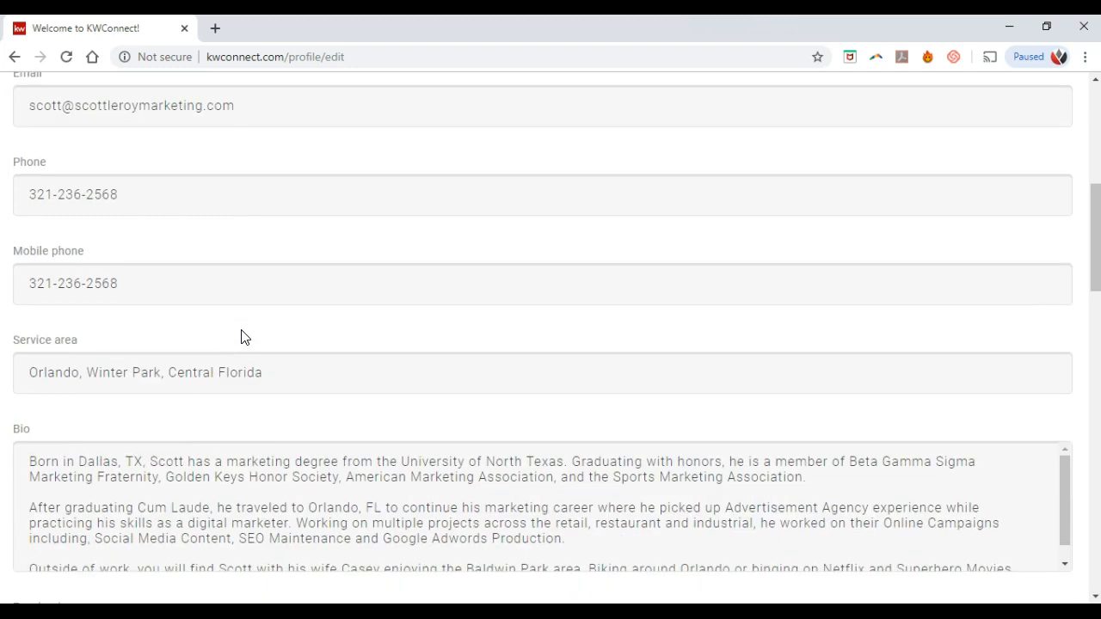
pyautogui.scroll(-4, 241, 338)
pyautogui.scroll(-2, 314, 533)
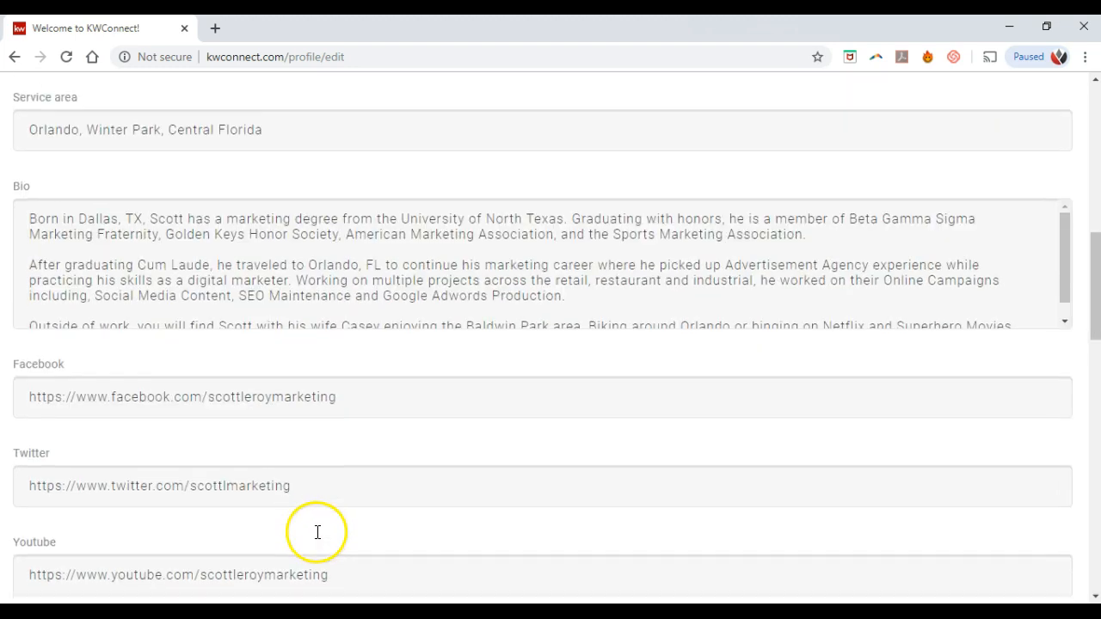
pyautogui.scroll(-5, 303, 470)
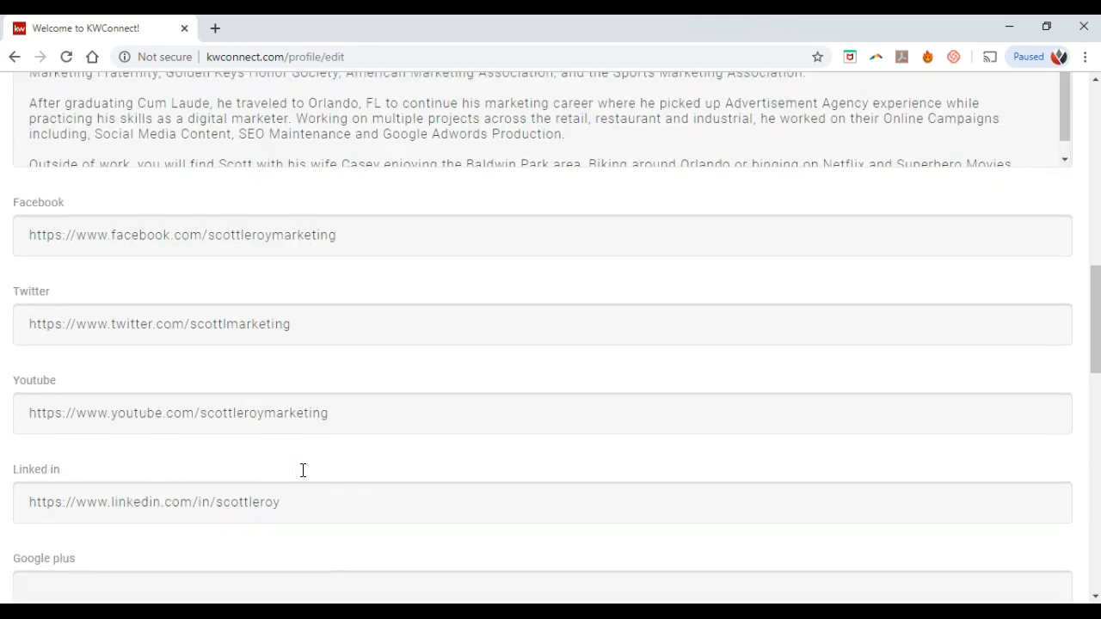
pyautogui.scroll(-1, 341, 420)
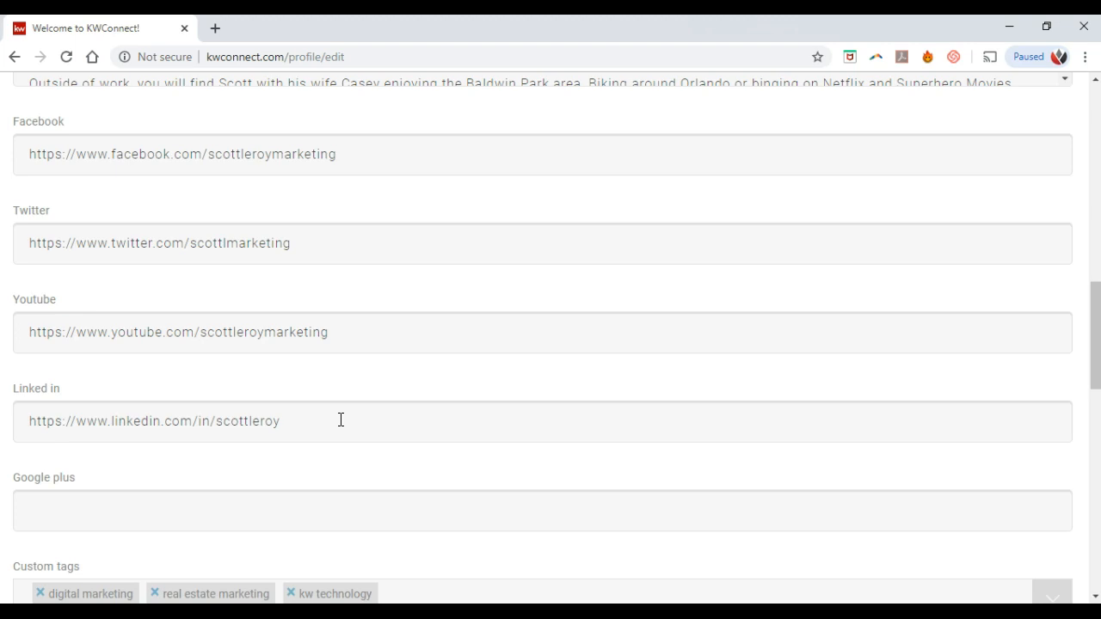
pyautogui.scroll(-3, 341, 420)
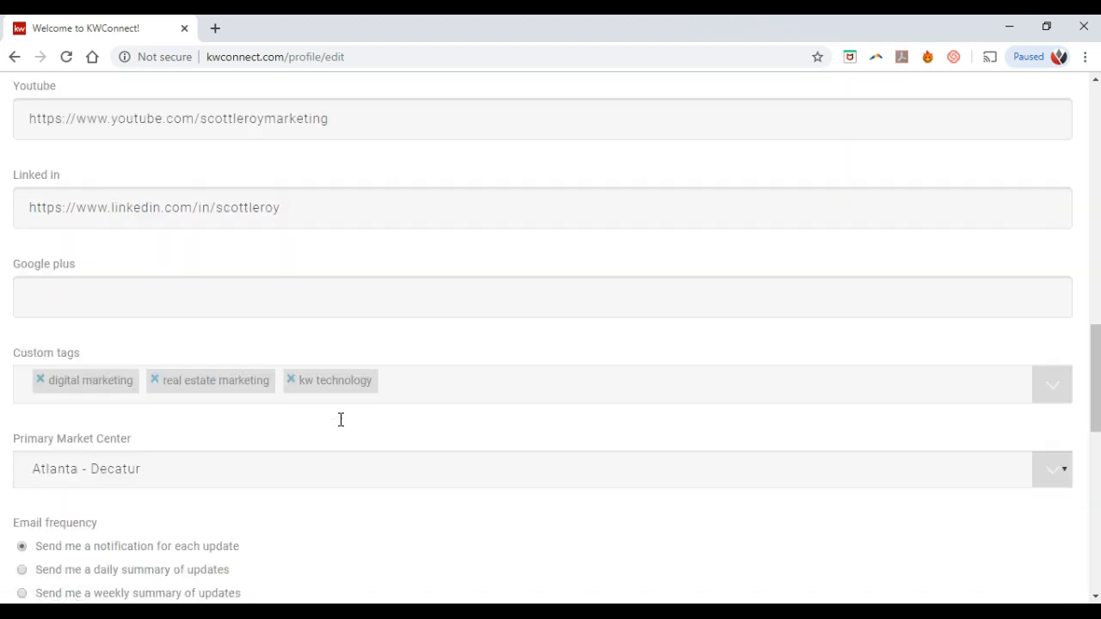
pyautogui.click(349, 434)
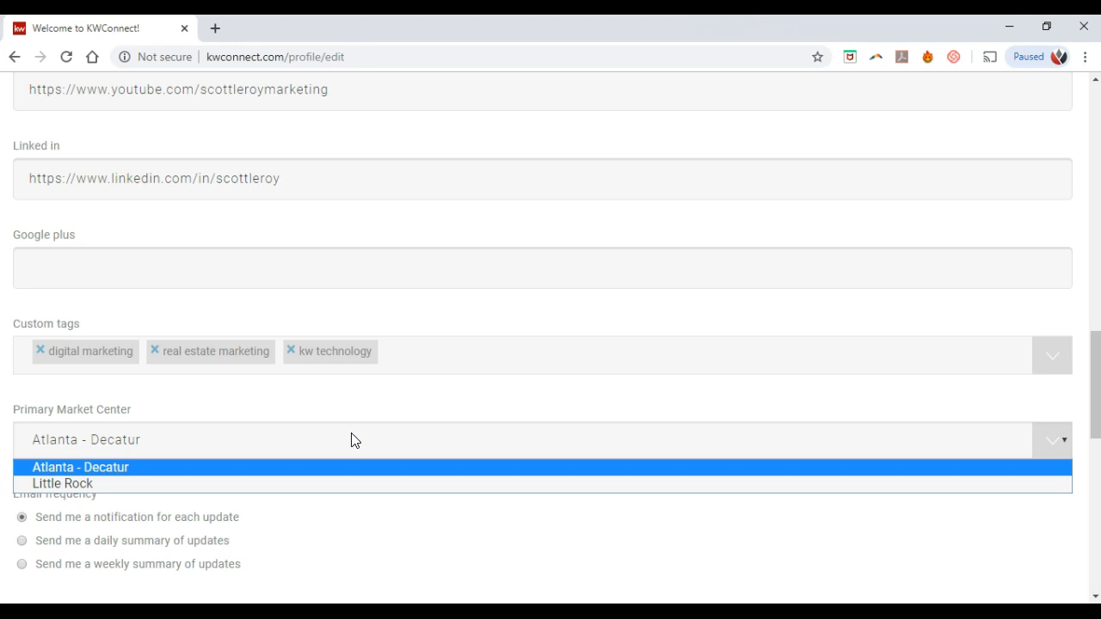
# Step: Leave Atlanta - Decatur selected as Primary Market Center and move down to Profile Display Options
pyautogui.click(351, 440)
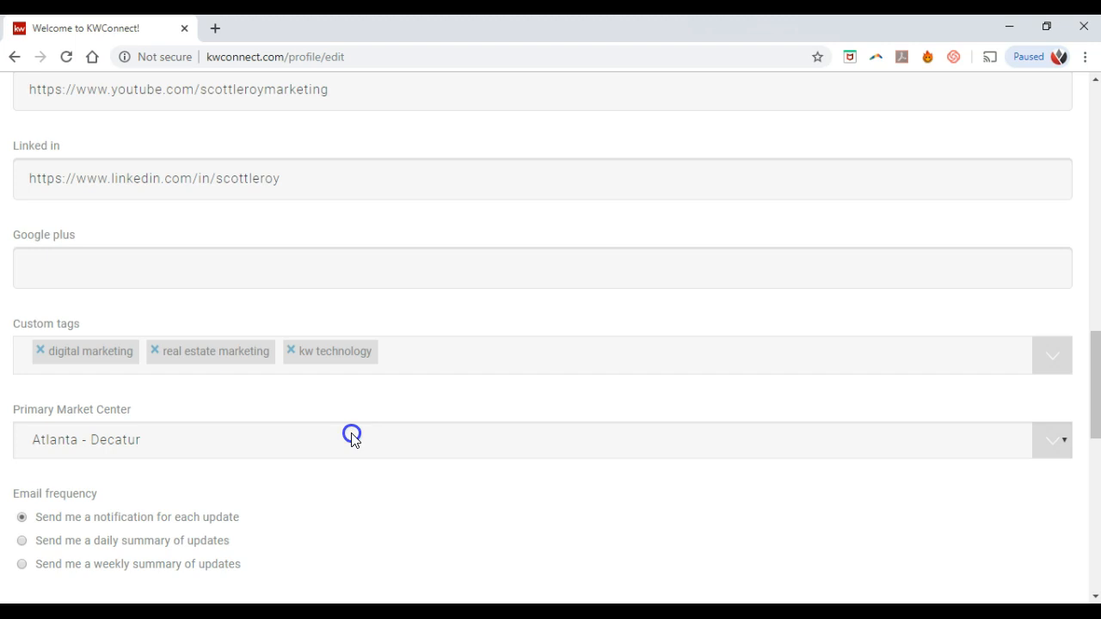
pyautogui.scroll(-1, 351, 441)
pyautogui.scroll(-2, 351, 441)
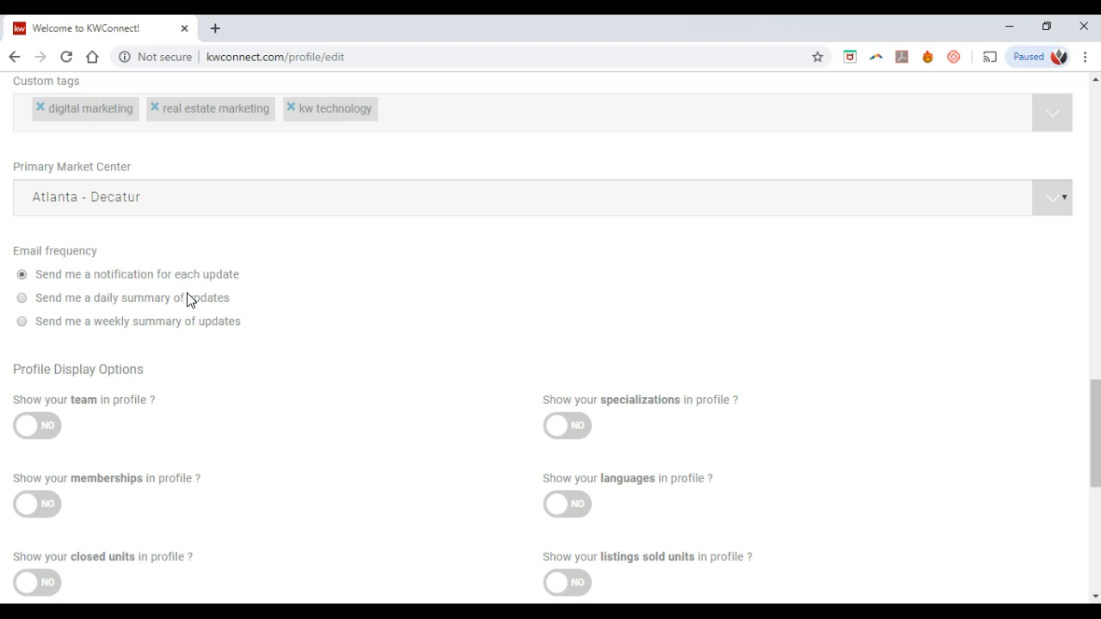
# Step: Switch 'Show your time with KW' to Yes, keeping the other display options No
pyautogui.click(221, 321)
pyautogui.scroll(-3, 285, 327)
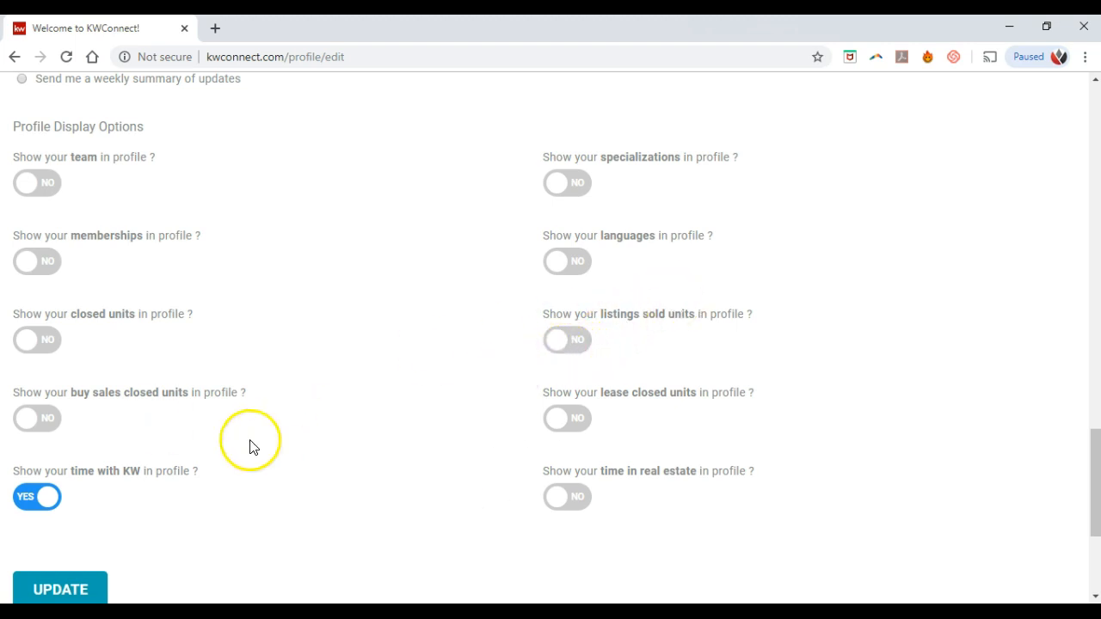
pyautogui.scroll(-1, 77, 503)
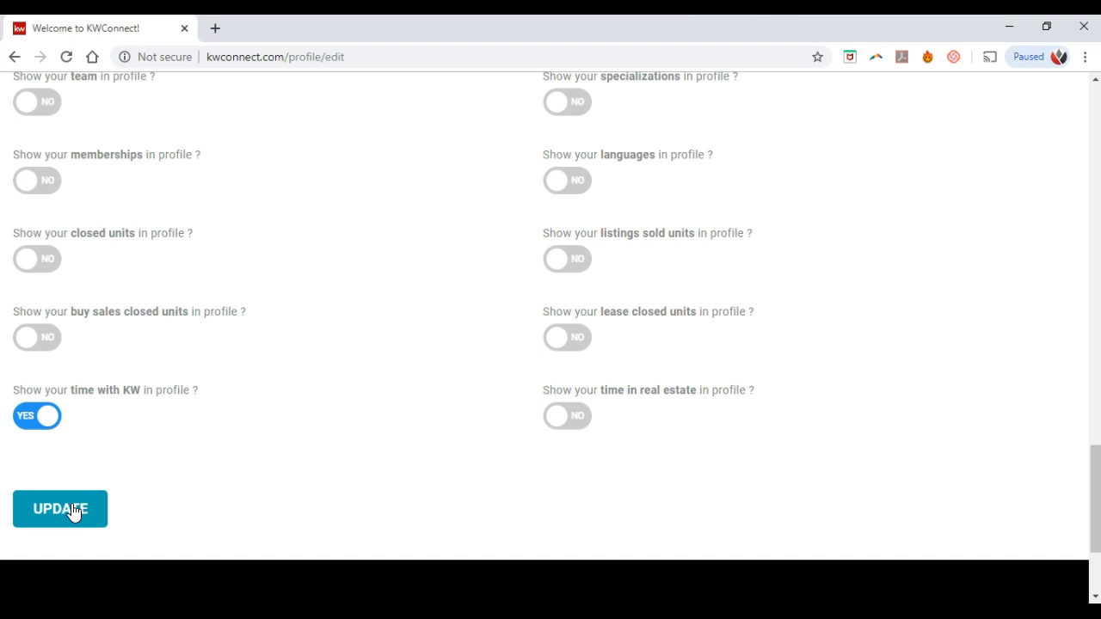
# Step: Save the profile edits so 'Changes successfully saved!' appears
pyautogui.click(74, 511)
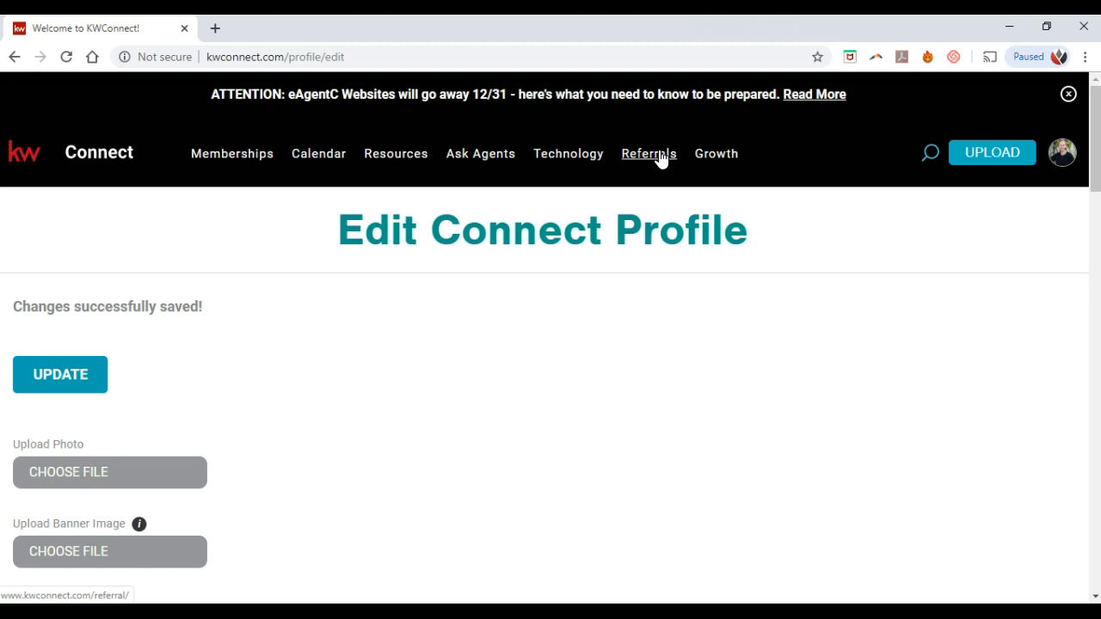
# Step: Go to the Referrals page from the top navigation bar
pyautogui.click(659, 156)
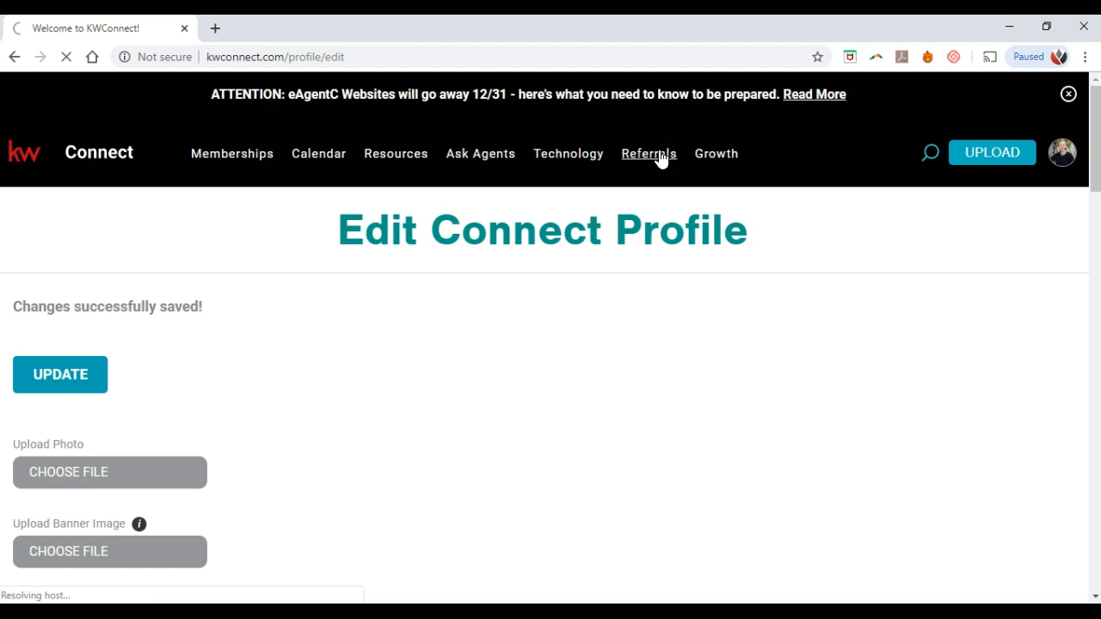
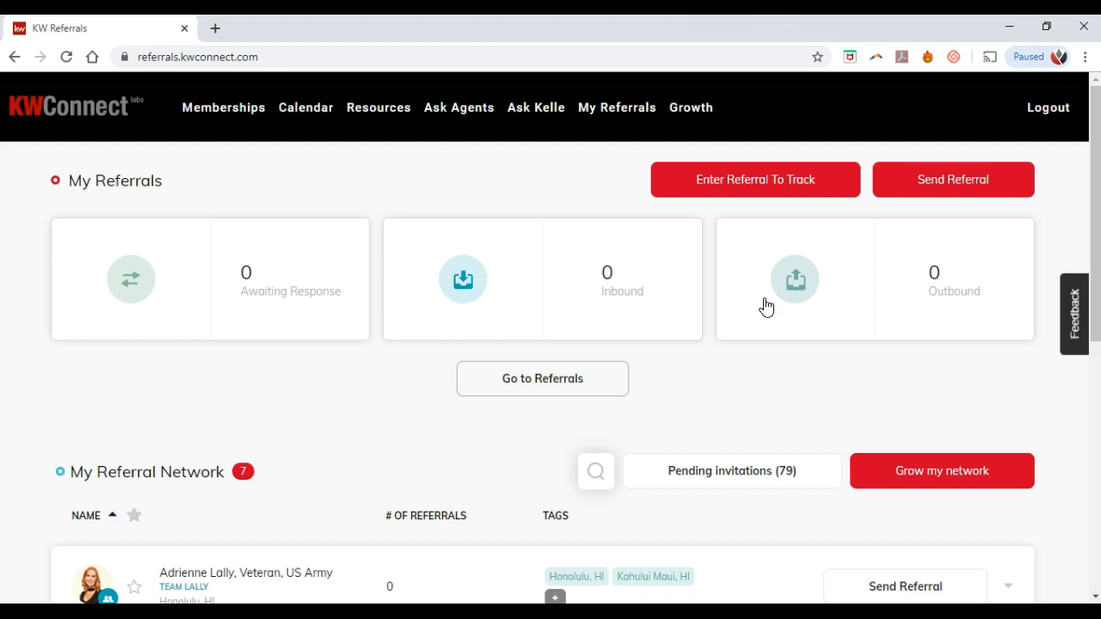
# Step: Expand an Orlando agent's row to review their details and statistics
pyautogui.scroll(-2, 765, 308)
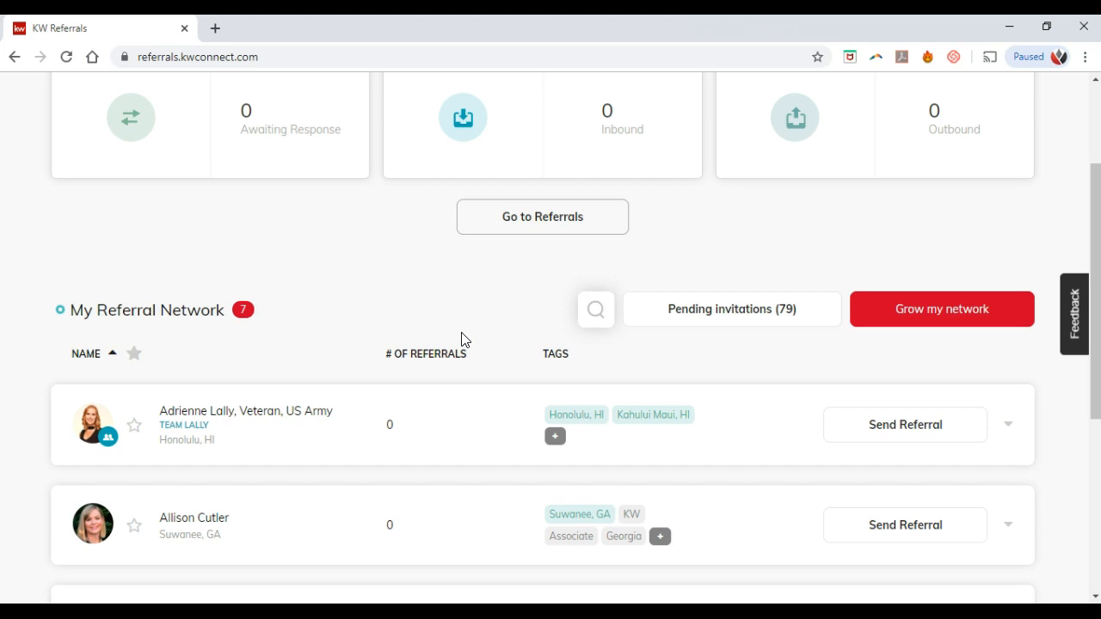
pyautogui.scroll(-3, 462, 340)
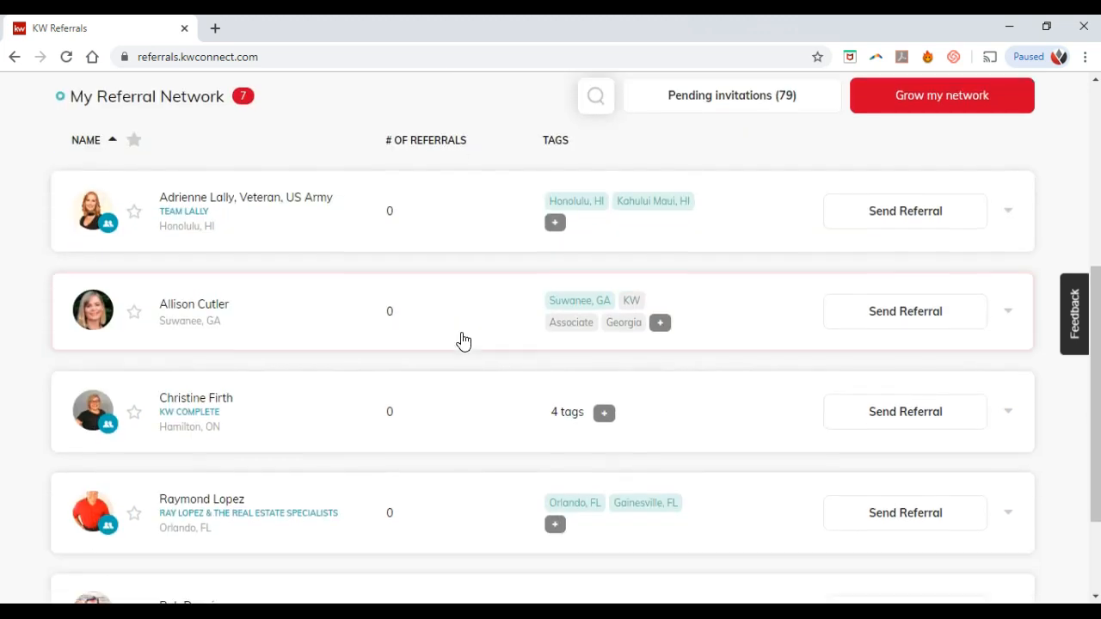
pyautogui.click(316, 523)
pyautogui.scroll(-3, 315, 520)
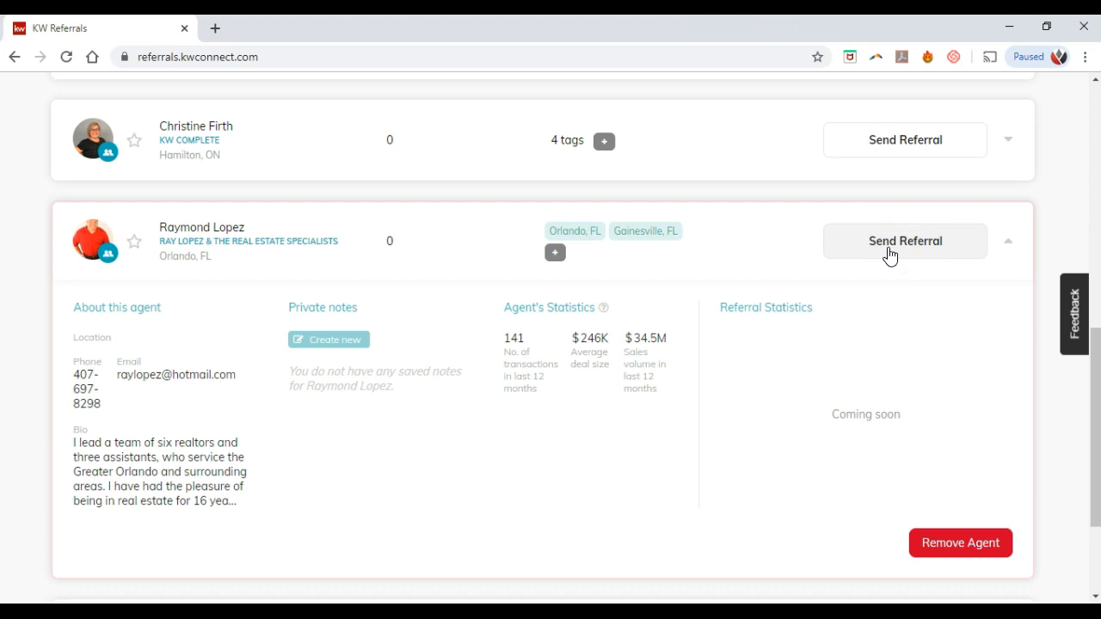
# Step: Collapse the agent's details and bring up the referral network search
pyautogui.click(1005, 240)
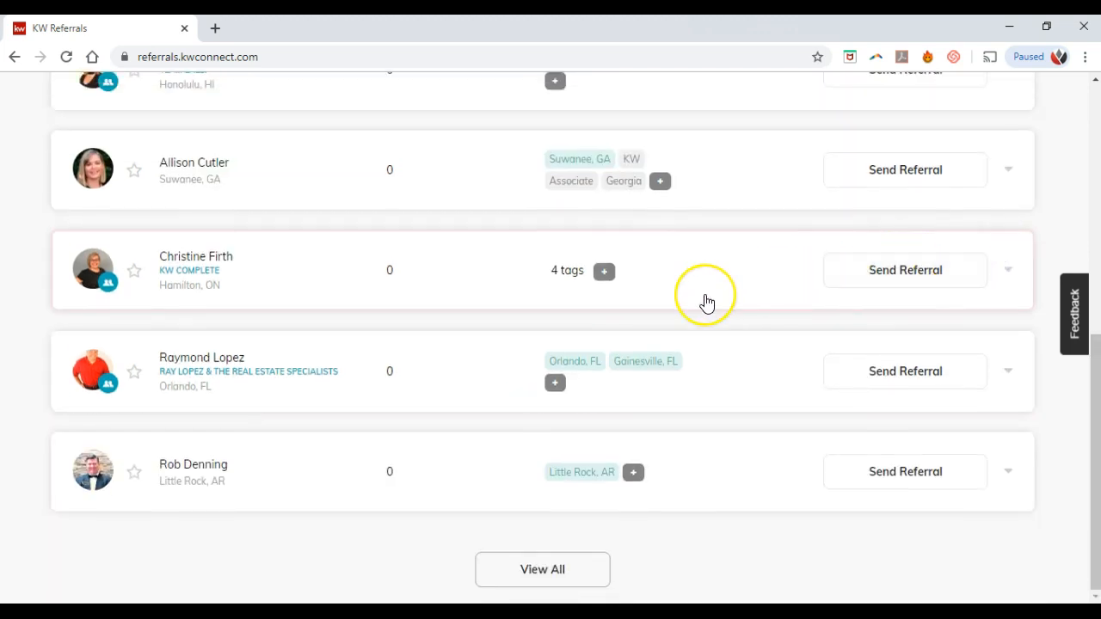
pyautogui.scroll(3, 704, 301)
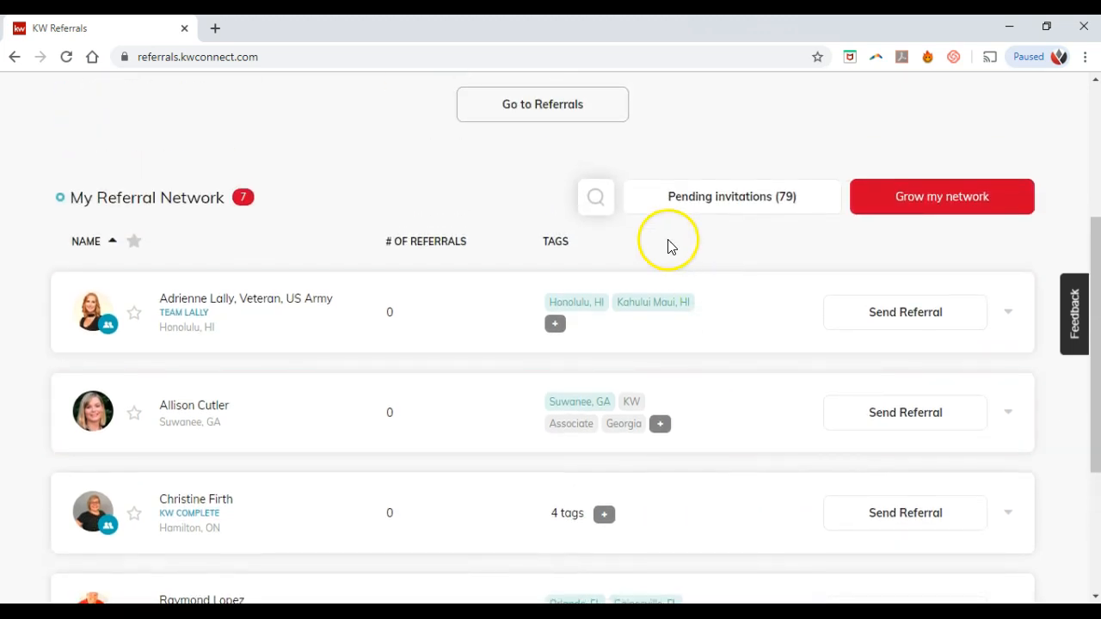
pyautogui.click(594, 197)
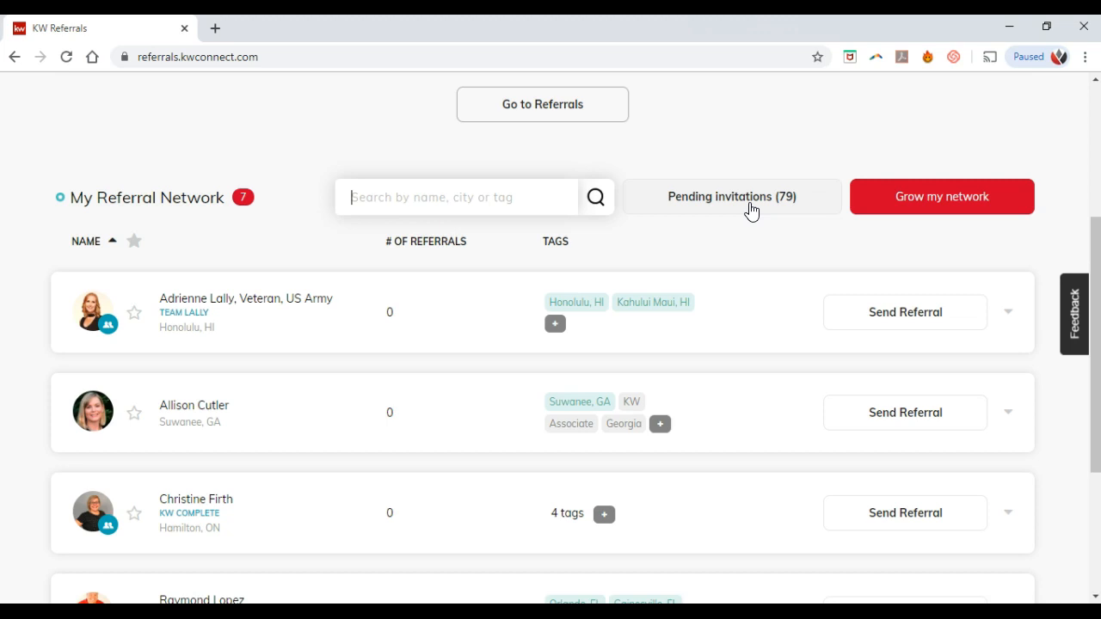
# Step: Accept one pending inbound invitation (79 down to 78), then go to Grow My Network
pyautogui.click(751, 211)
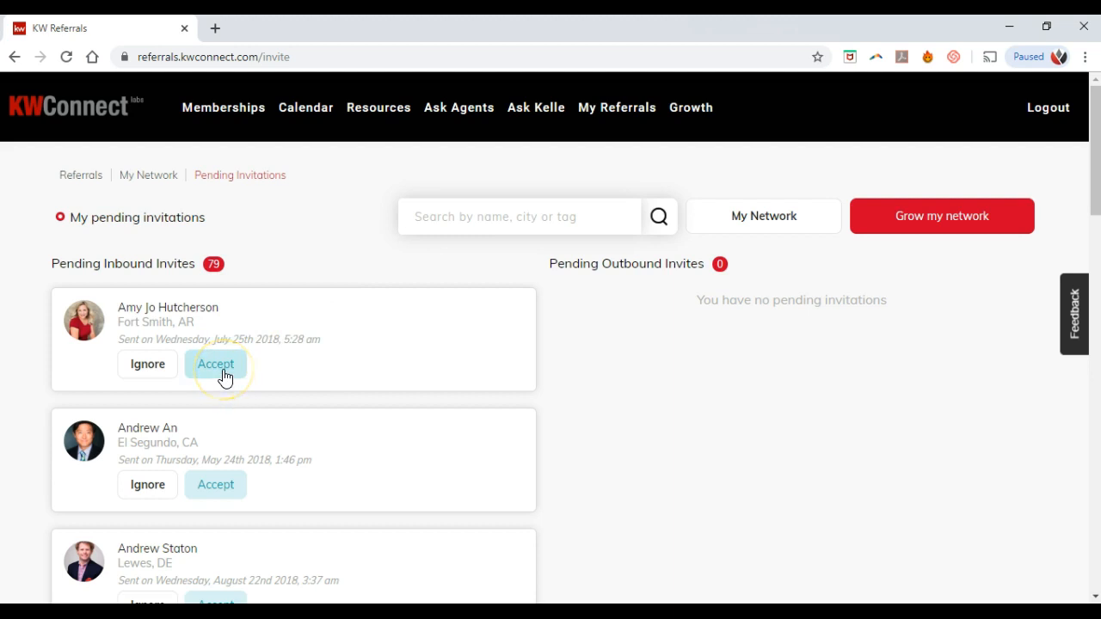
pyautogui.click(222, 487)
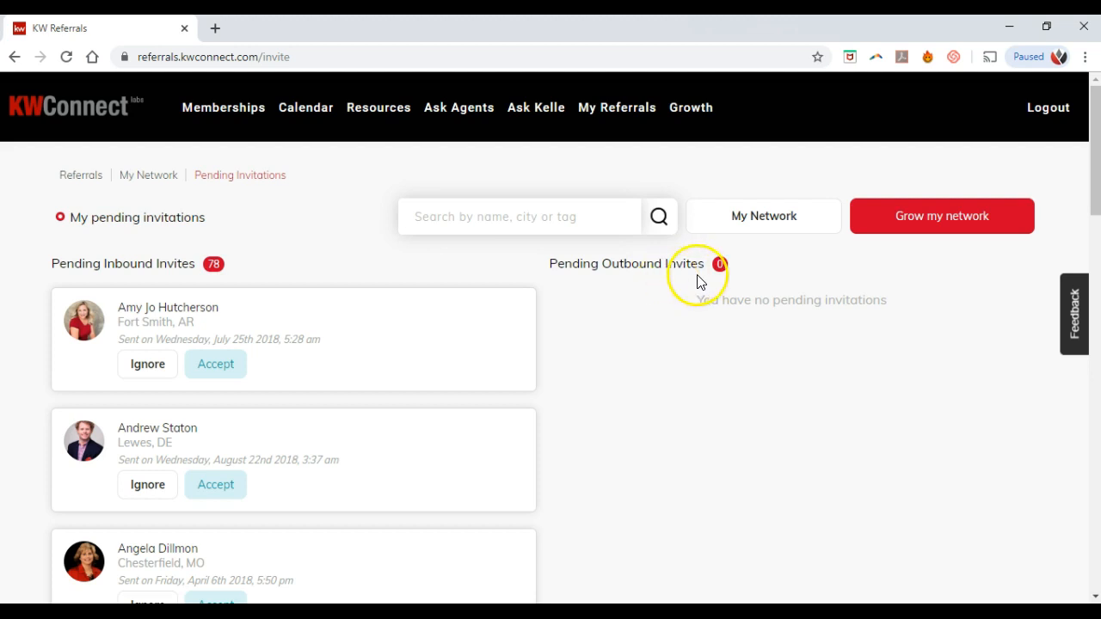
pyautogui.click(906, 236)
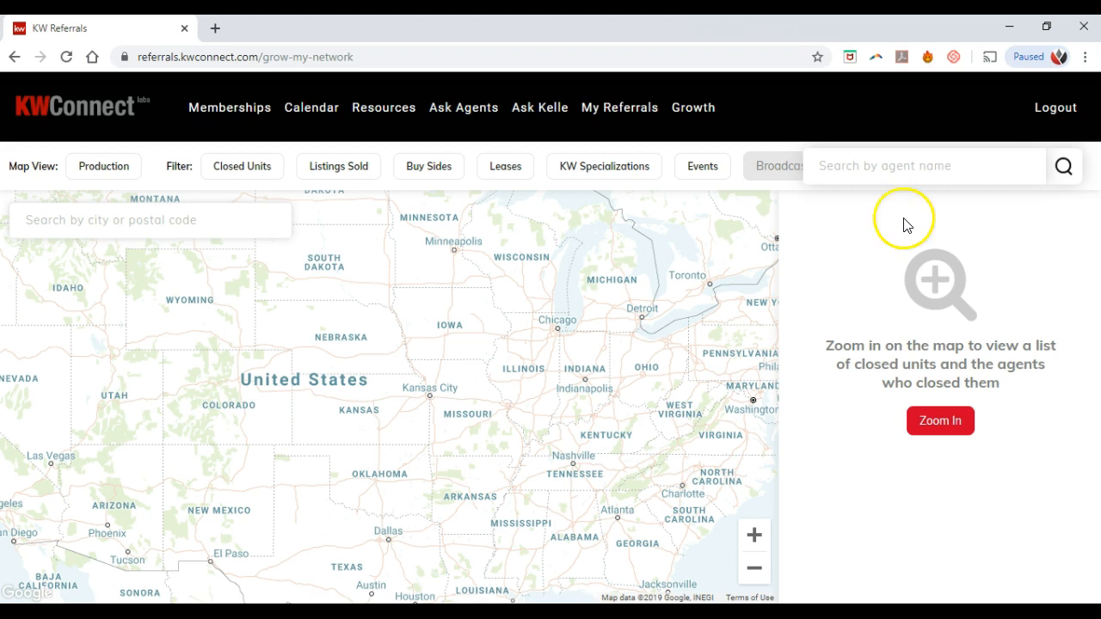
# Step: Search for the out-of-network agent by name and open the invite for the Celebration, FL result
pyautogui.click(903, 184)
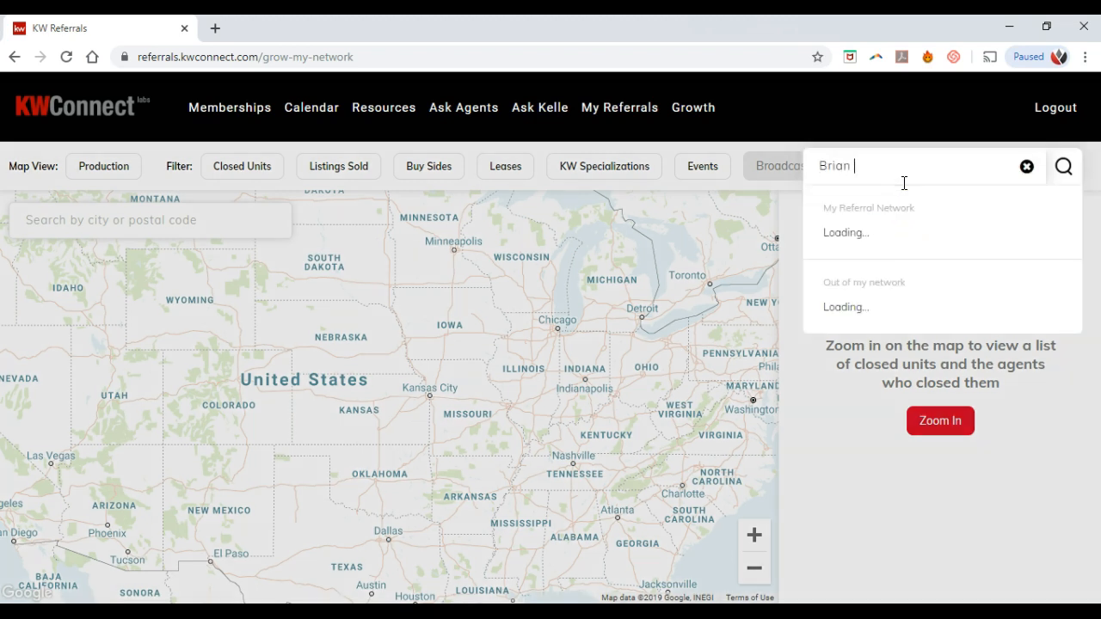
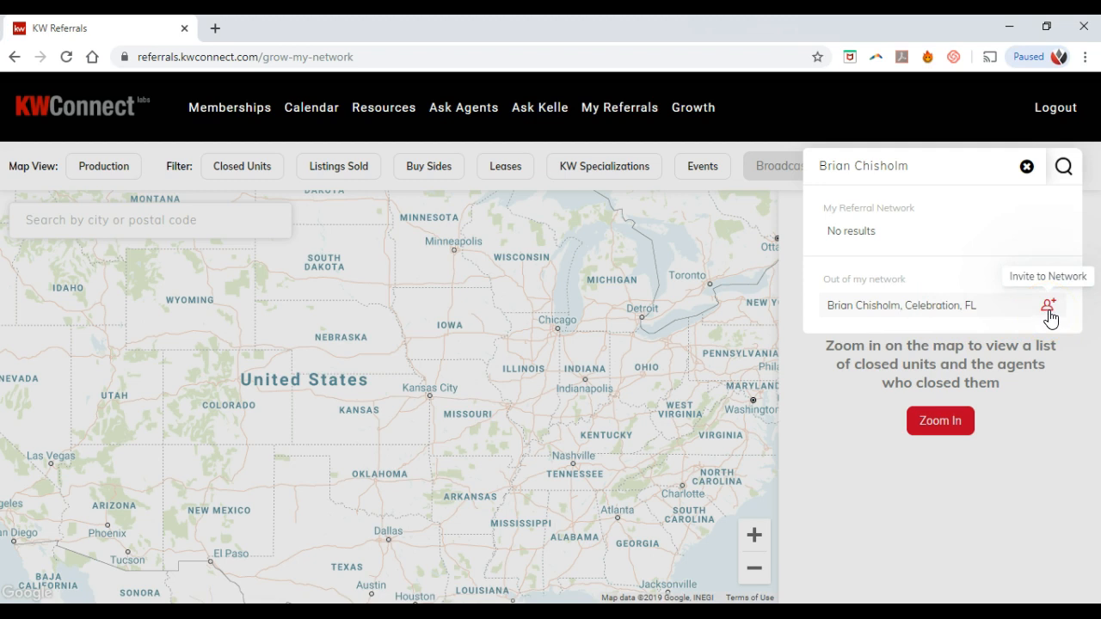
pyautogui.click(1050, 315)
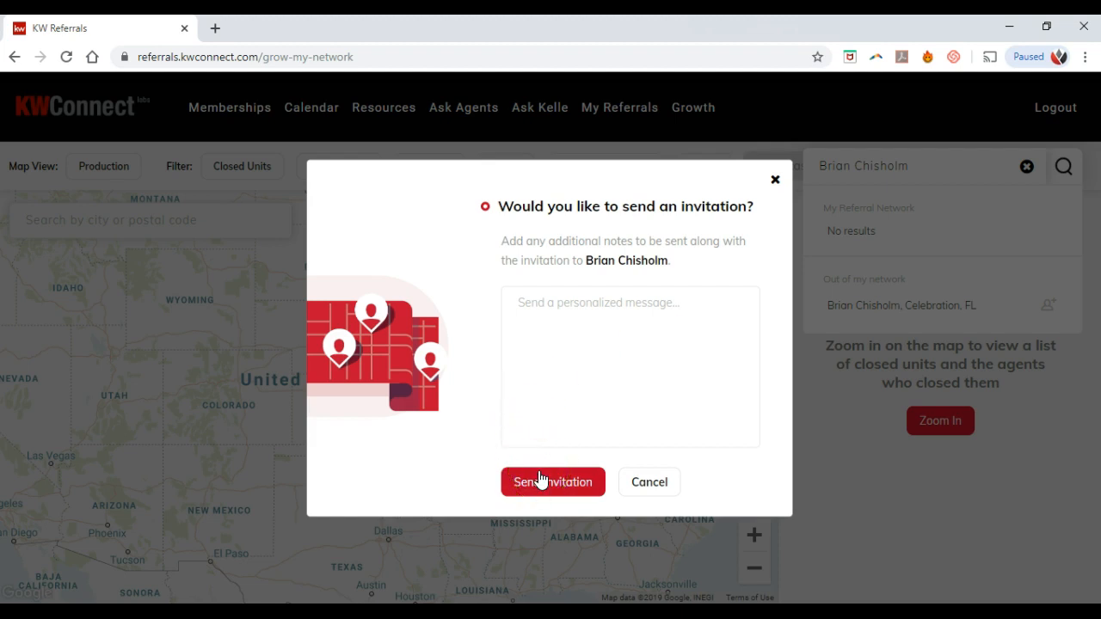
# Step: Send the network invitation to the Celebration, FL agent and dismiss the Referral Request form
pyautogui.click(540, 480)
pyautogui.click(550, 486)
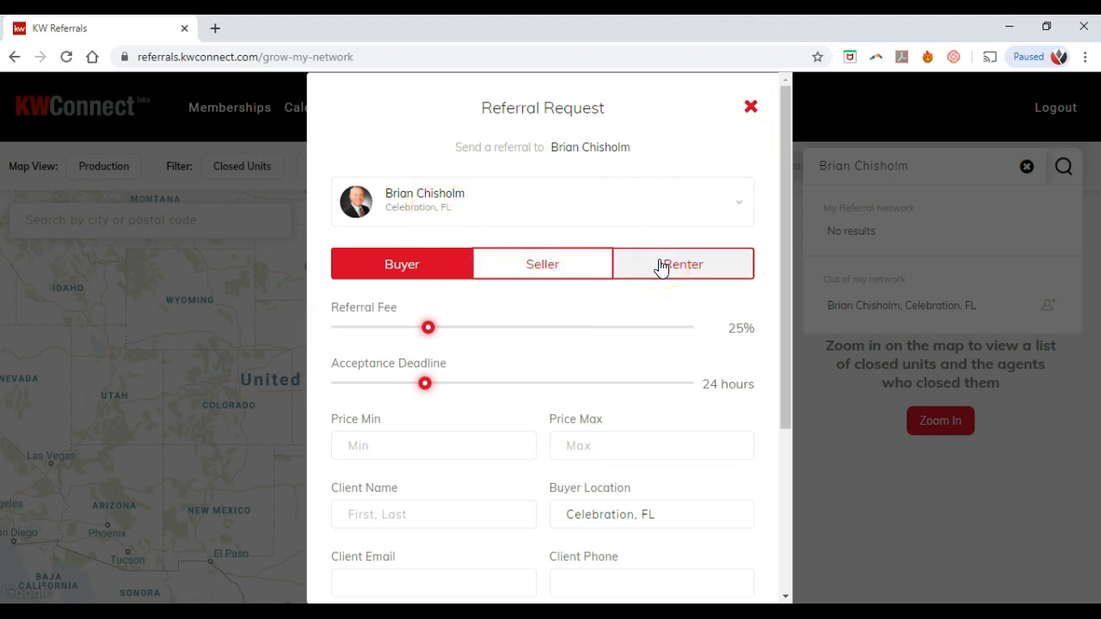
pyautogui.scroll(-1, 659, 266)
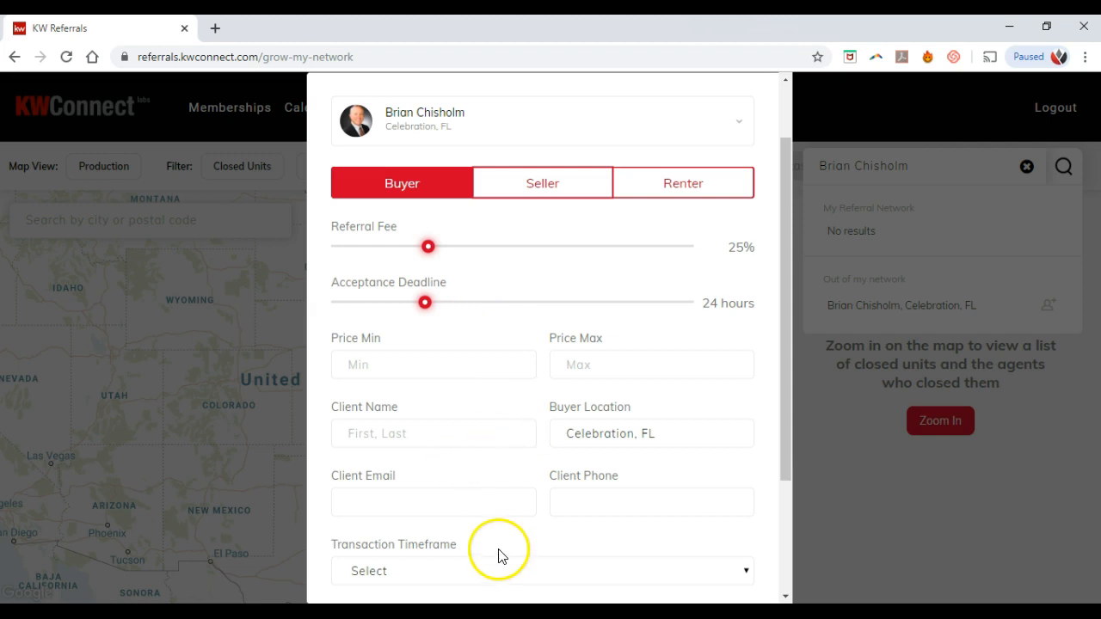
pyautogui.scroll(-1, 516, 479)
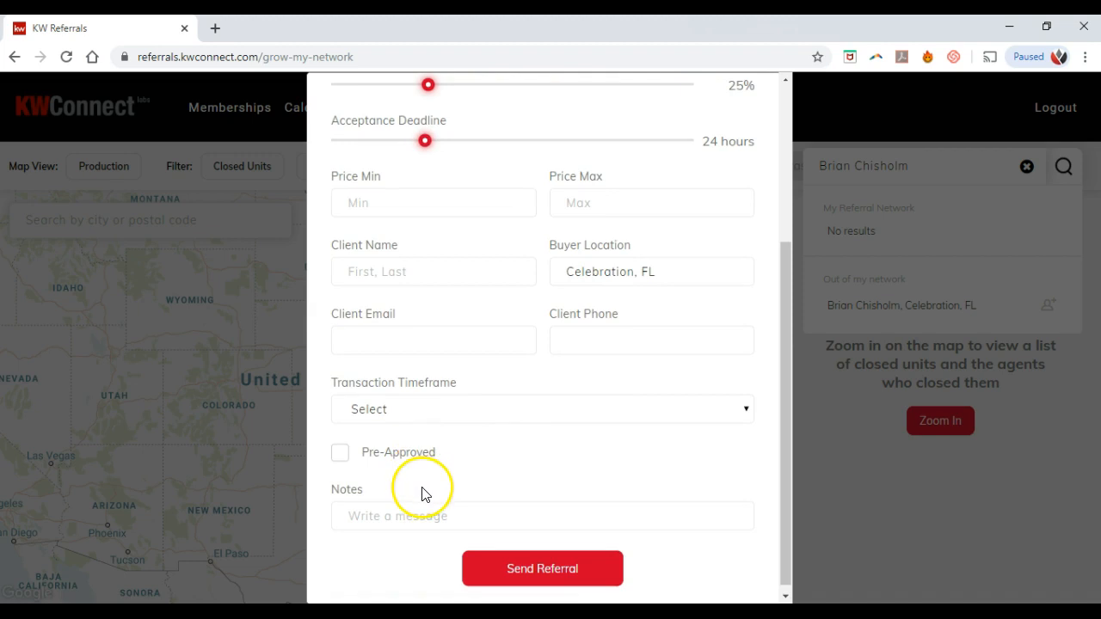
pyautogui.scroll(1, 418, 514)
pyautogui.scroll(3, 419, 507)
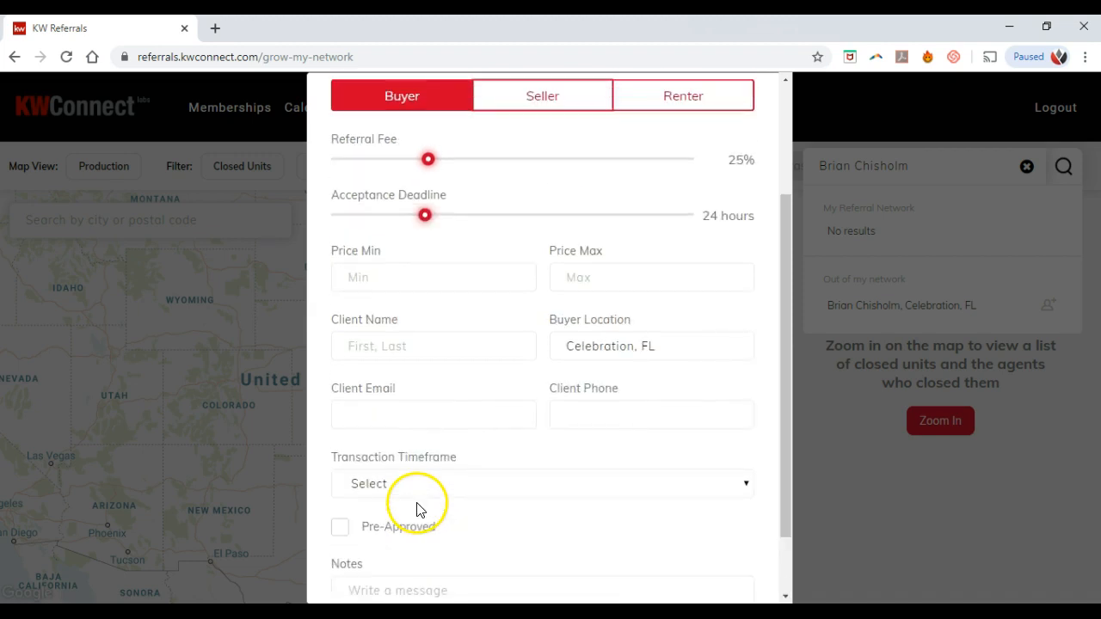
pyautogui.click(751, 102)
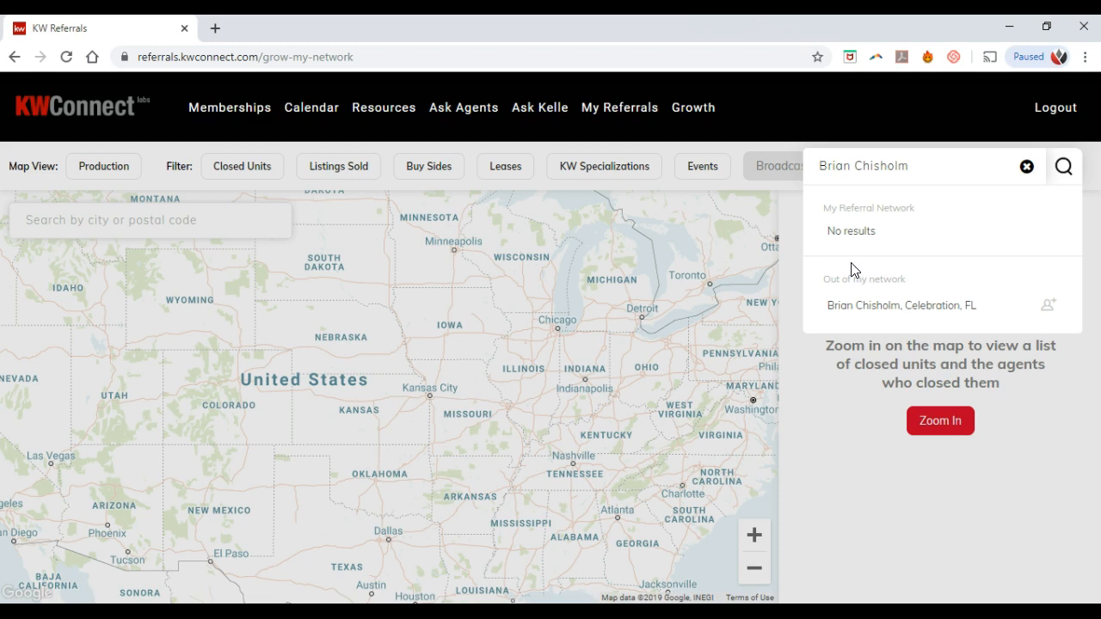
# Step: Resend the invitation to the same agent, close the form, and clear the agent-name search
pyautogui.click(1051, 308)
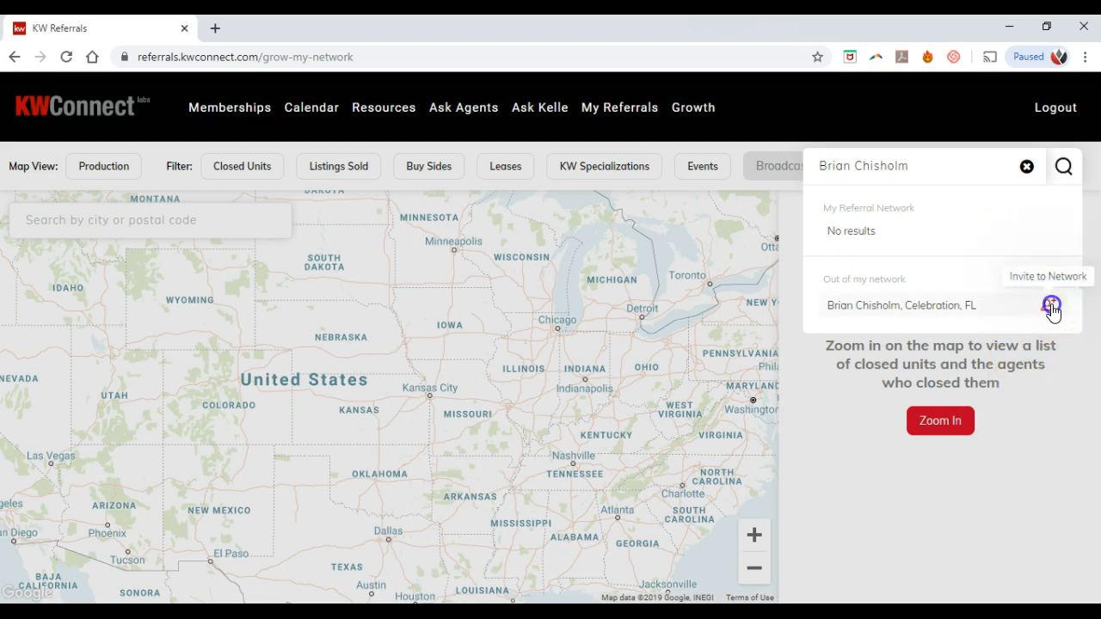
pyautogui.click(568, 482)
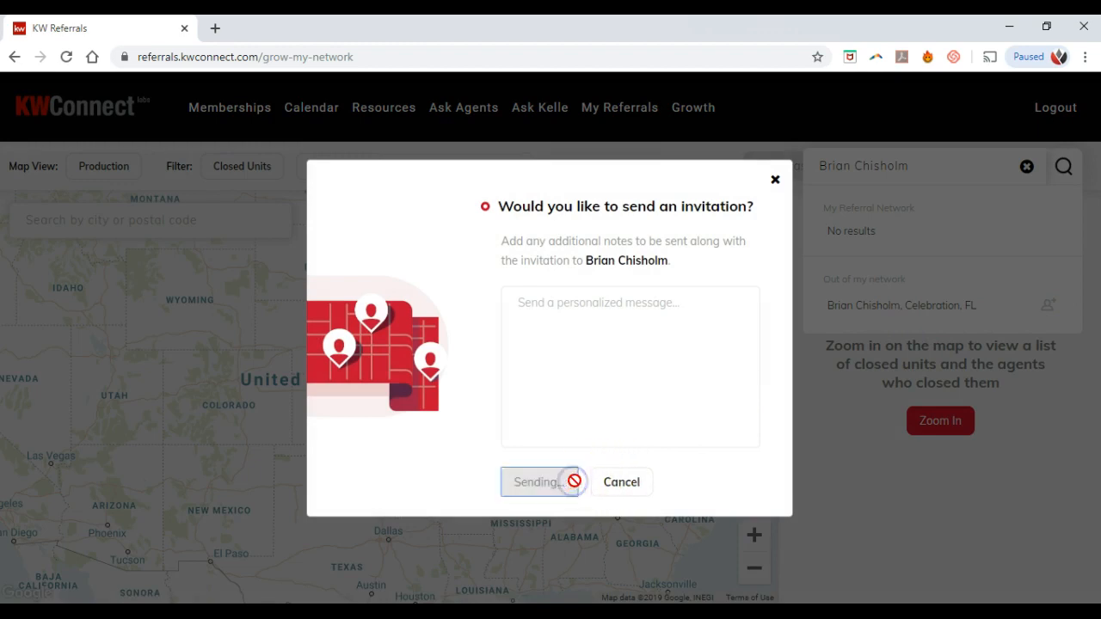
pyautogui.click(751, 100)
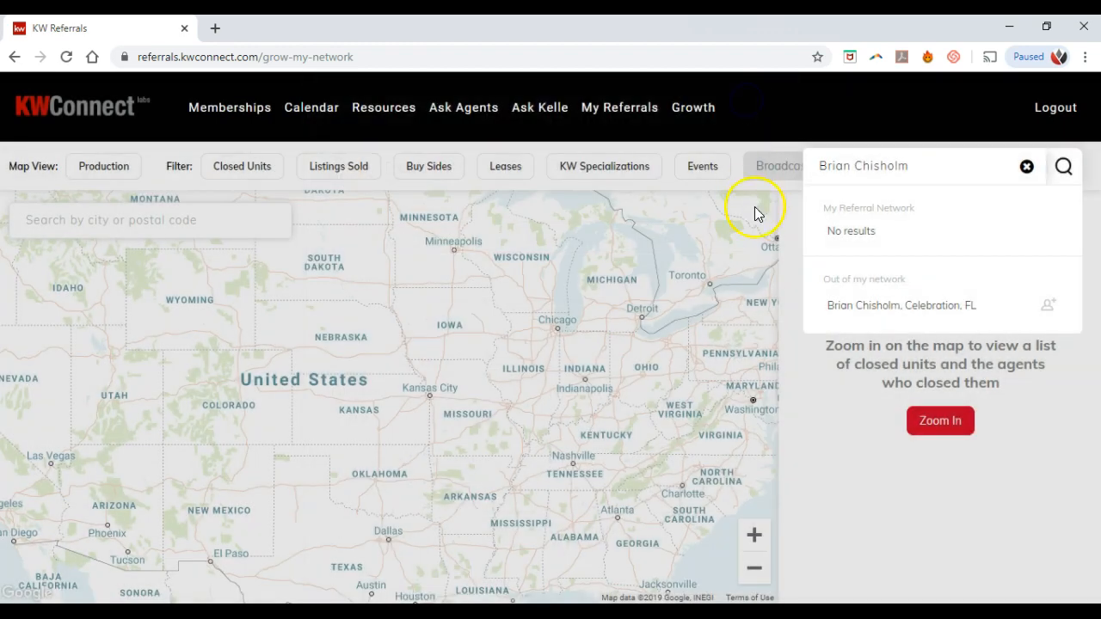
pyautogui.click(1028, 169)
pyautogui.click(995, 172)
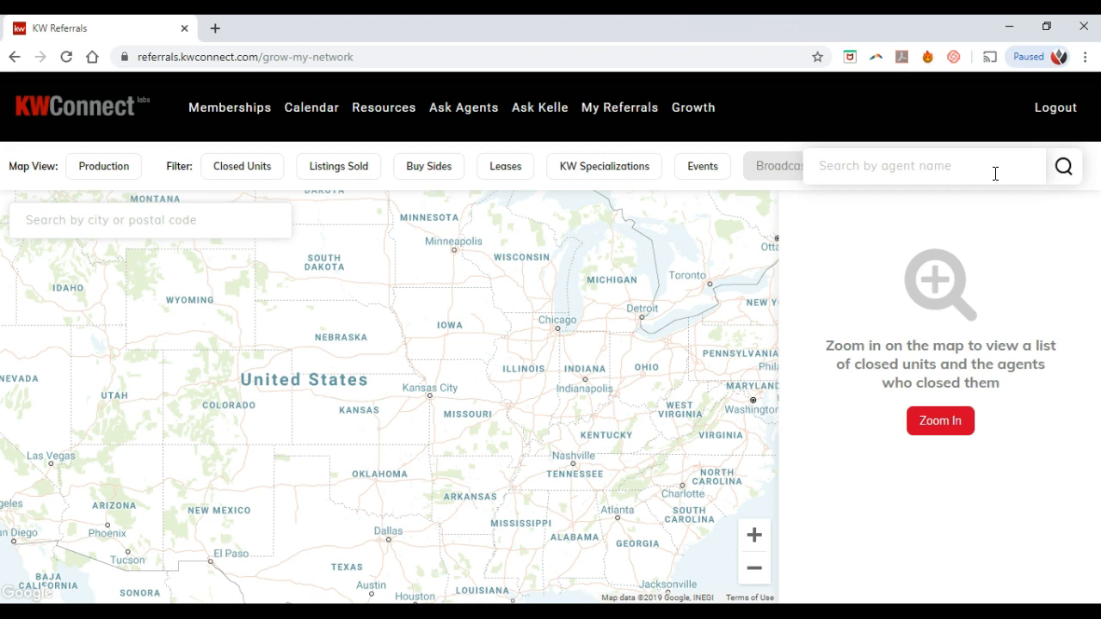
# Step: Centre the network map on Orlando, FL 32803 using the city/postal search
pyautogui.click(116, 228)
pyautogui.write('32803')
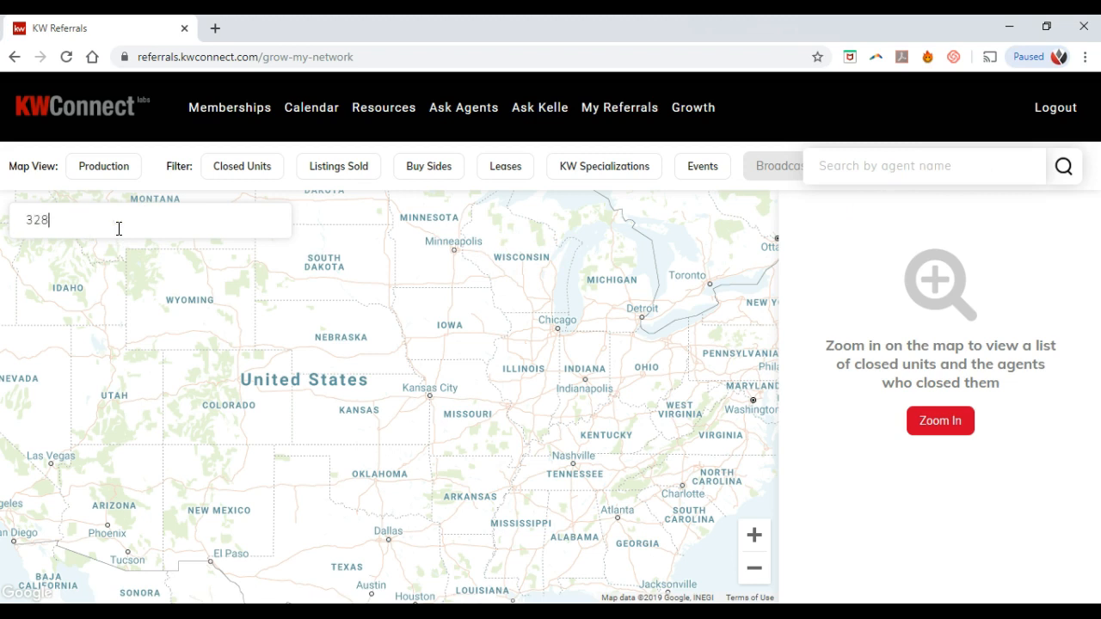
pyautogui.click(118, 258)
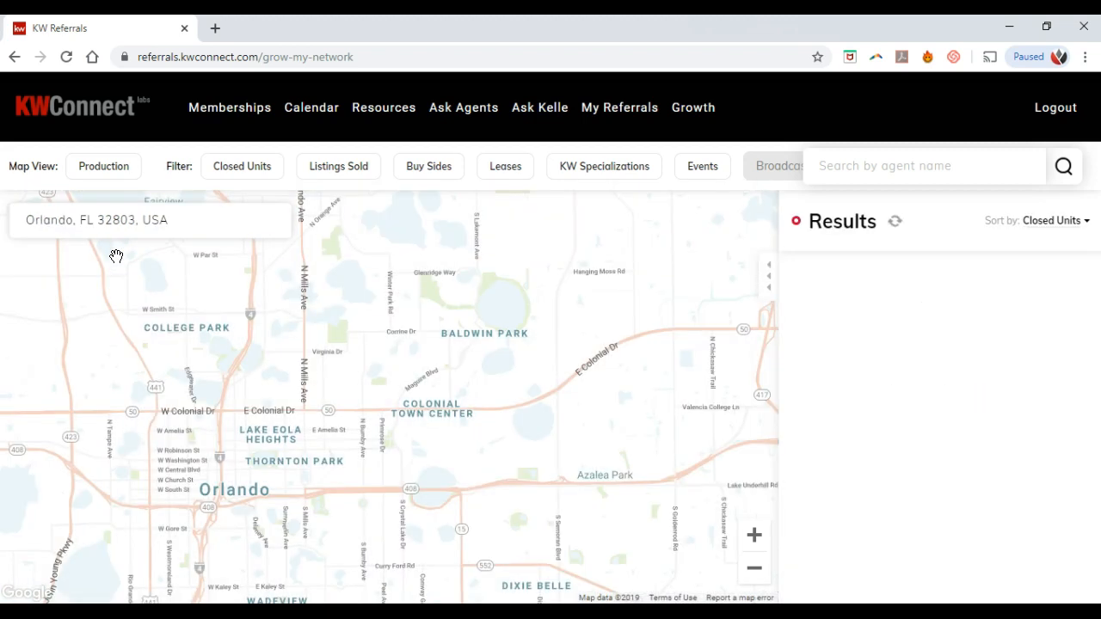
pyautogui.click(745, 283)
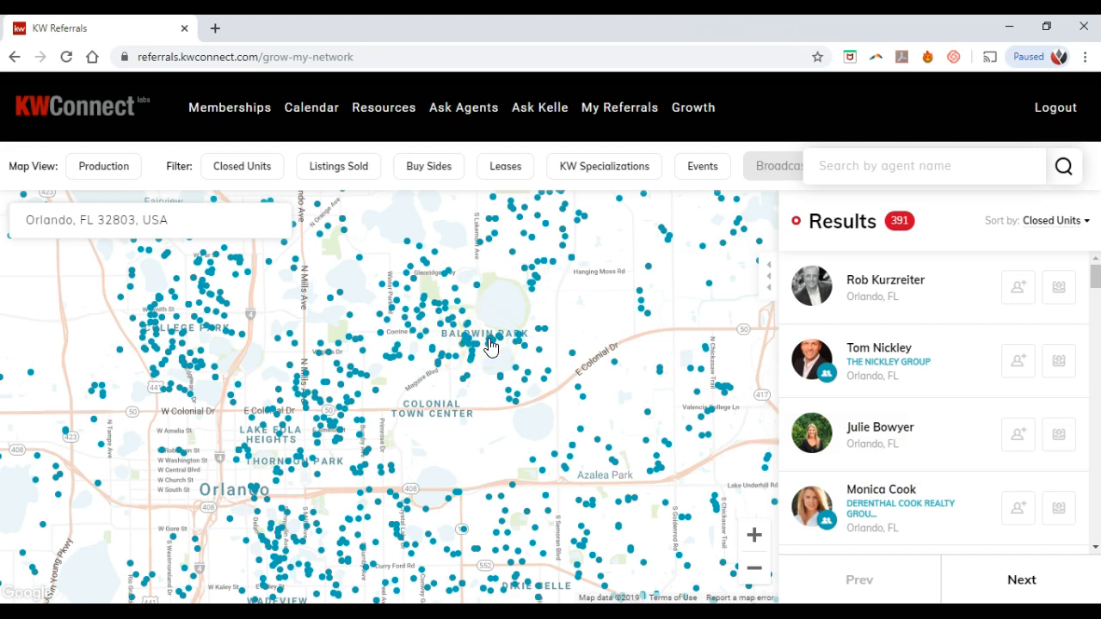
# Step: Switch the map to market centers, glance at Orlando Central's agents, and recentre the map
pyautogui.click(104, 167)
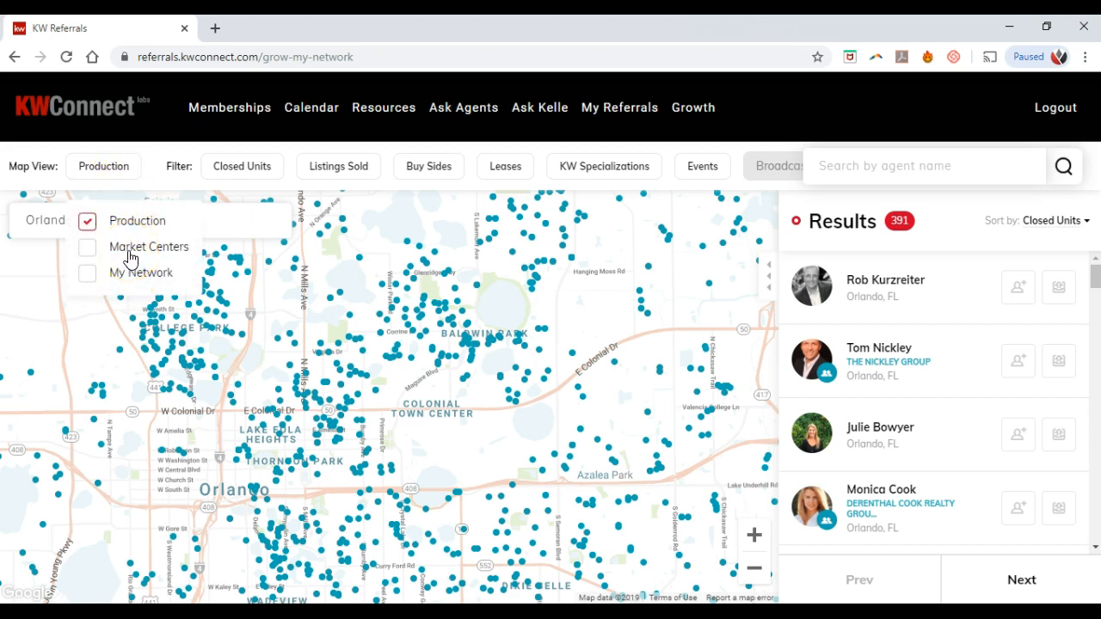
pyautogui.click(129, 255)
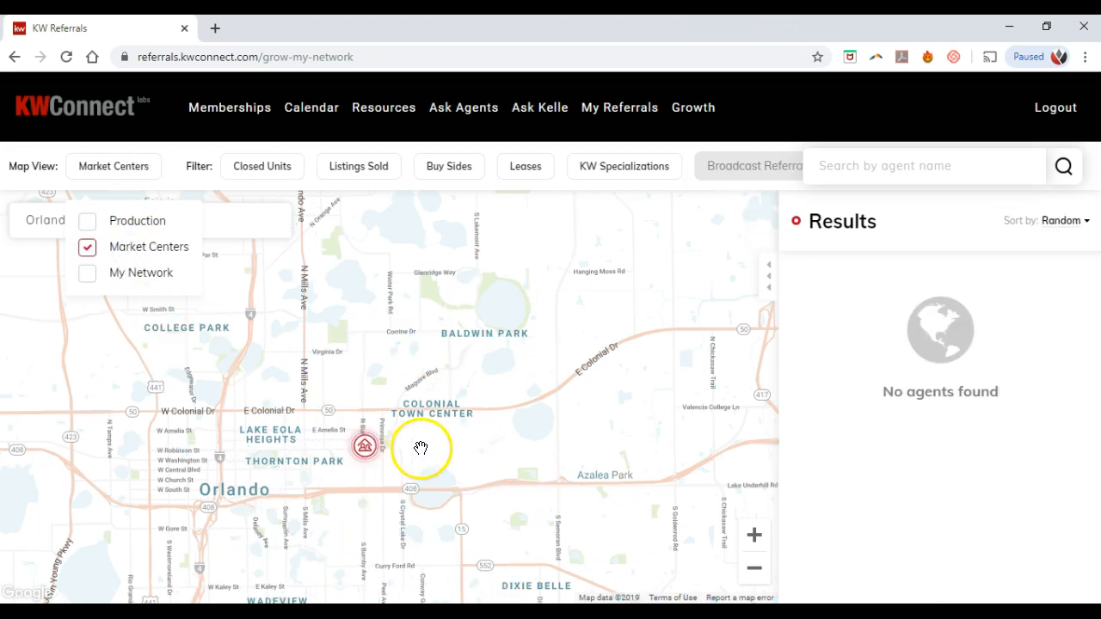
pyautogui.click(366, 453)
pyautogui.click(246, 224)
pyautogui.moveTo(669, 398); pyautogui.dragTo(607, 266)
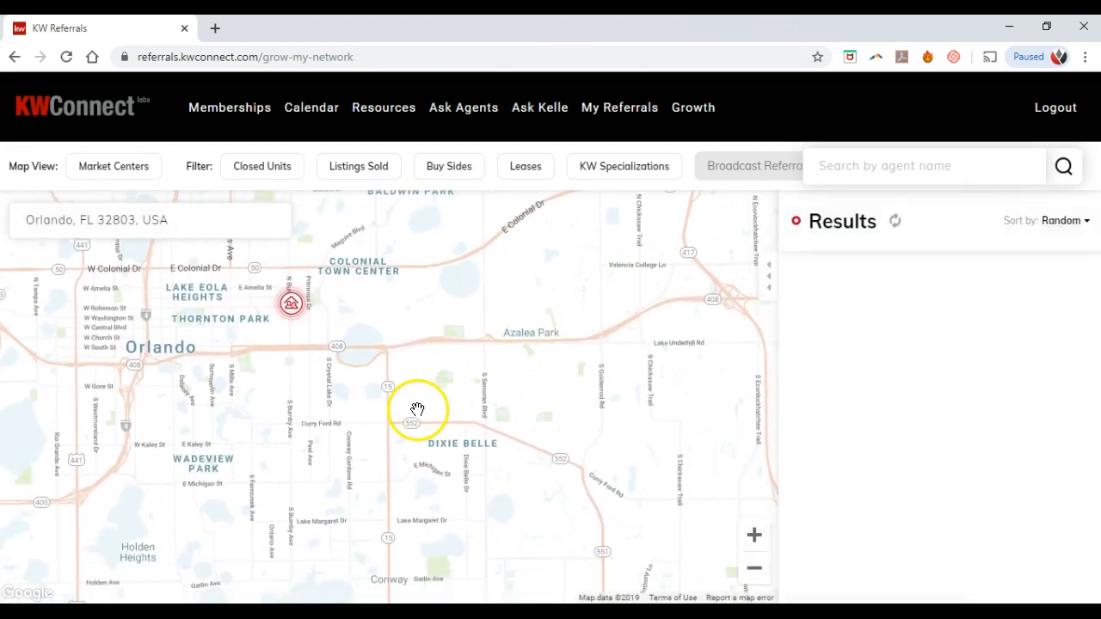
pyautogui.moveTo(418, 374); pyautogui.dragTo(448, 385)
pyautogui.moveTo(453, 344); pyautogui.dragTo(558, 447)
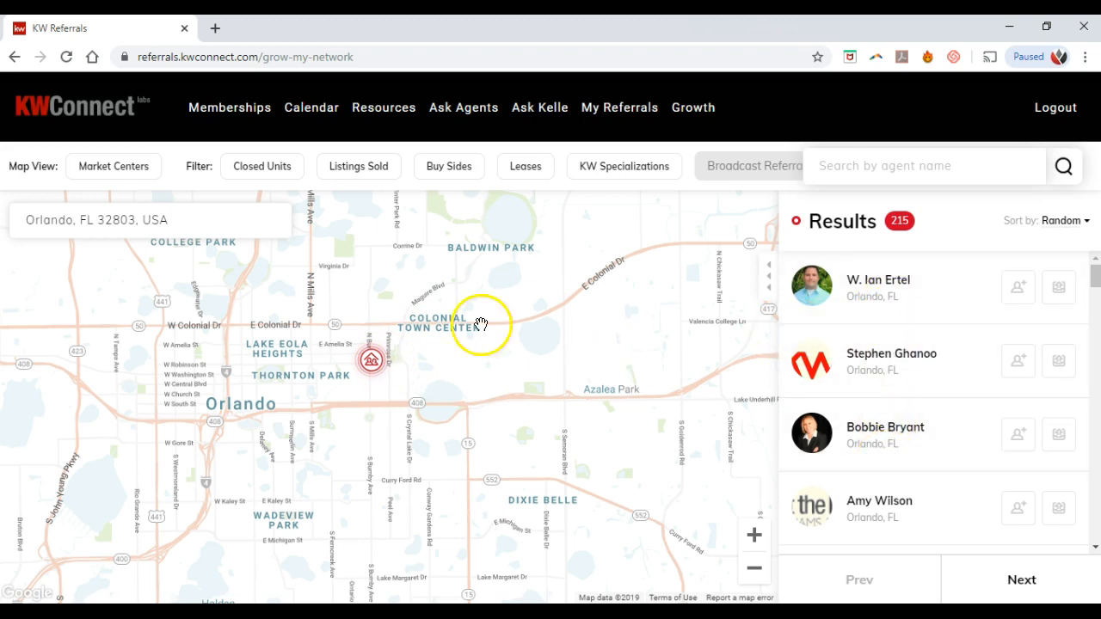
# Step: Return the map to Production view and zoom in one step on downtown Orlando
pyautogui.click(137, 178)
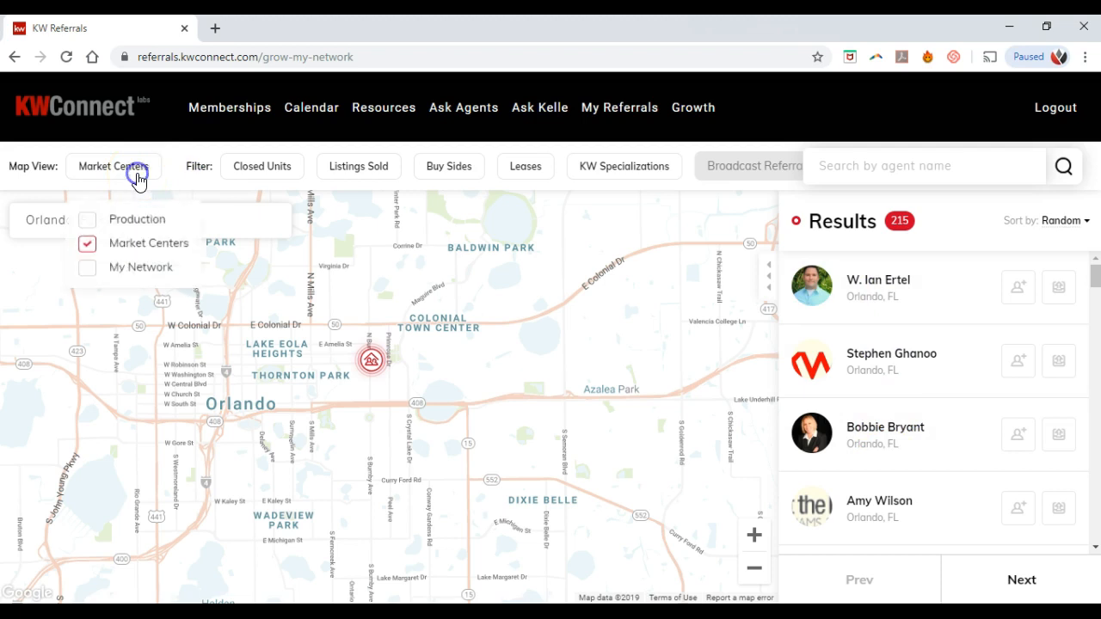
pyautogui.click(135, 222)
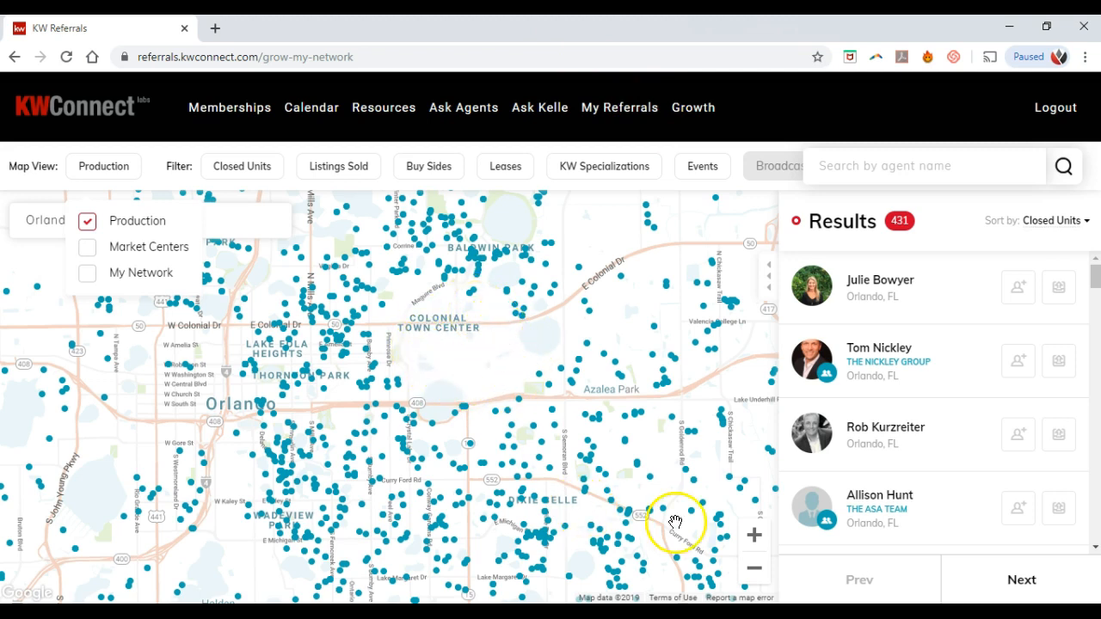
pyautogui.click(765, 536)
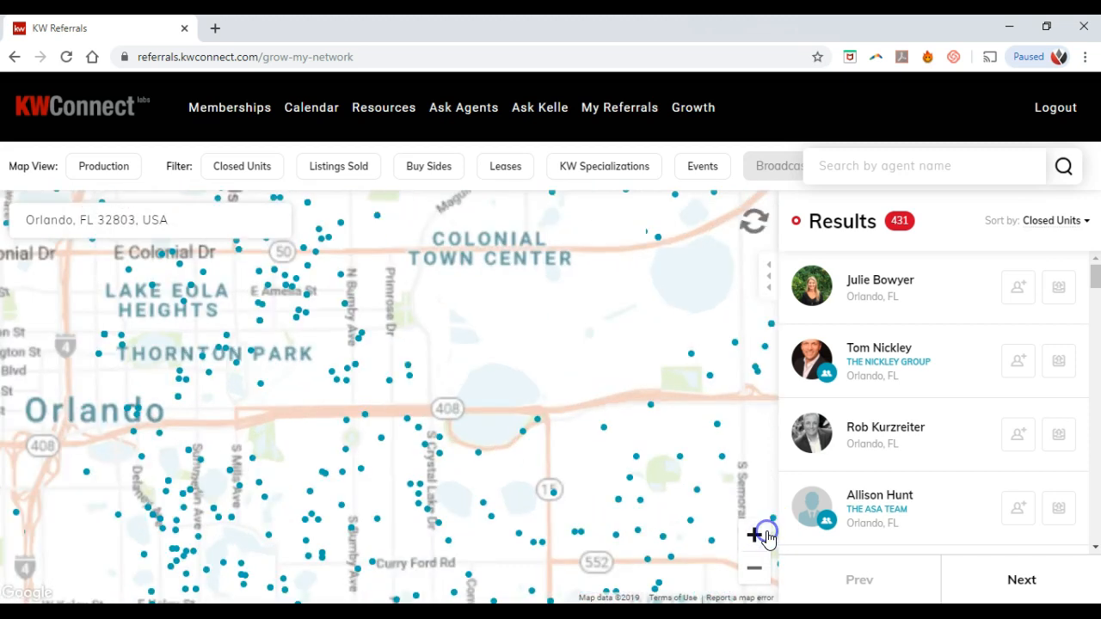
# Step: Zoom in further, check an agent marker, and pan east so results narrow to 63 agents
pyautogui.click(764, 537)
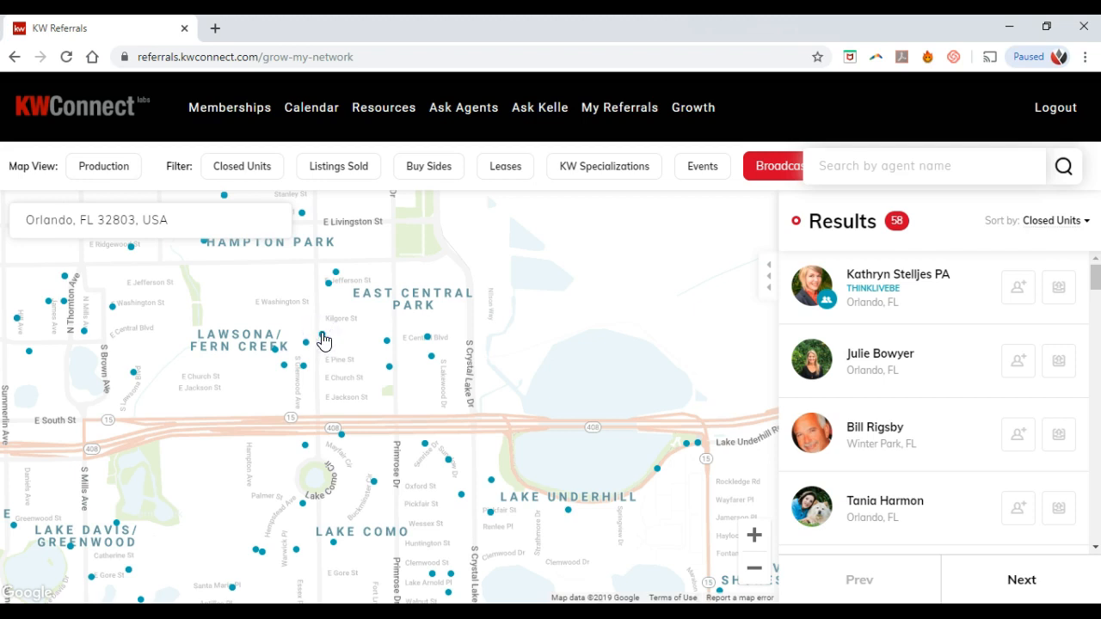
pyautogui.click(323, 336)
pyautogui.click(363, 327)
pyautogui.moveTo(375, 326); pyautogui.dragTo(423, 320)
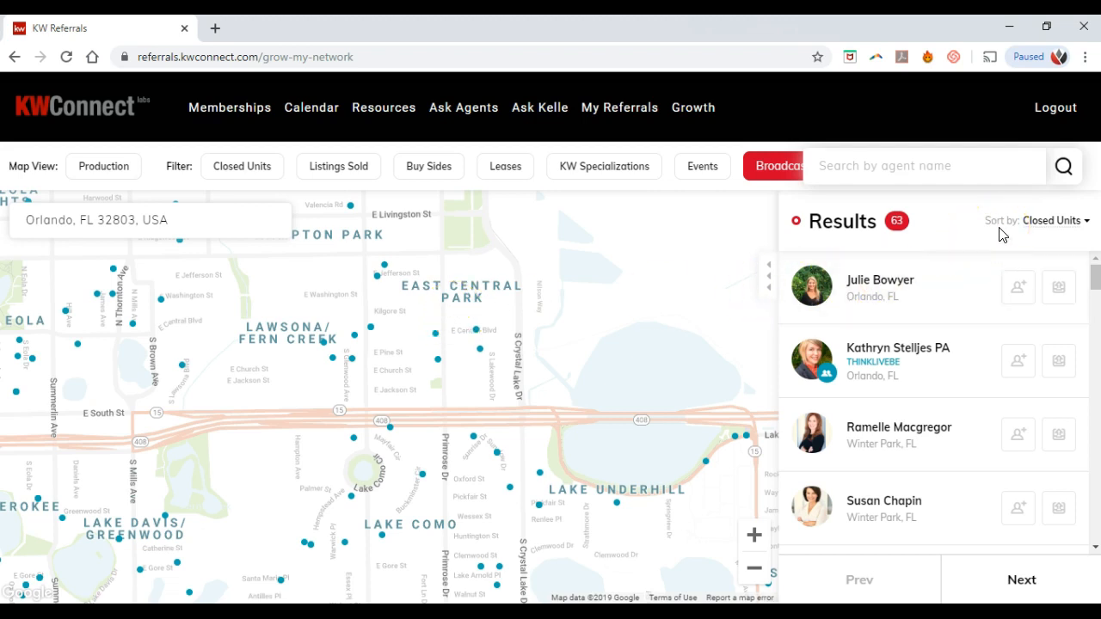
# Step: Keep the closed-units sort and expand the top agent into the full 63-agent results table
pyautogui.click(1044, 226)
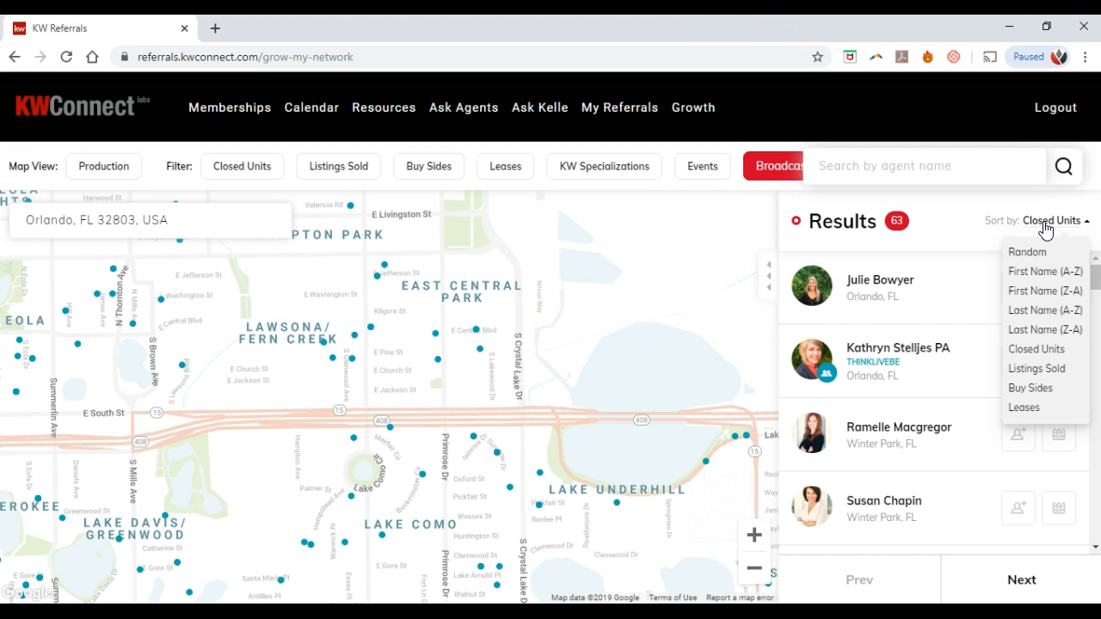
pyautogui.click(968, 219)
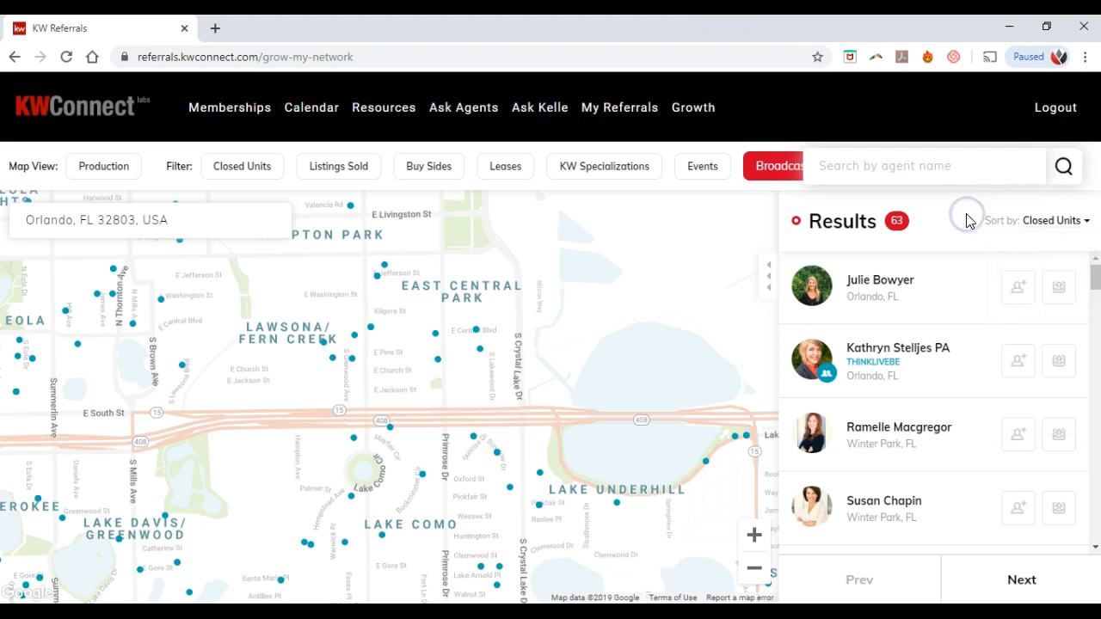
pyautogui.click(949, 277)
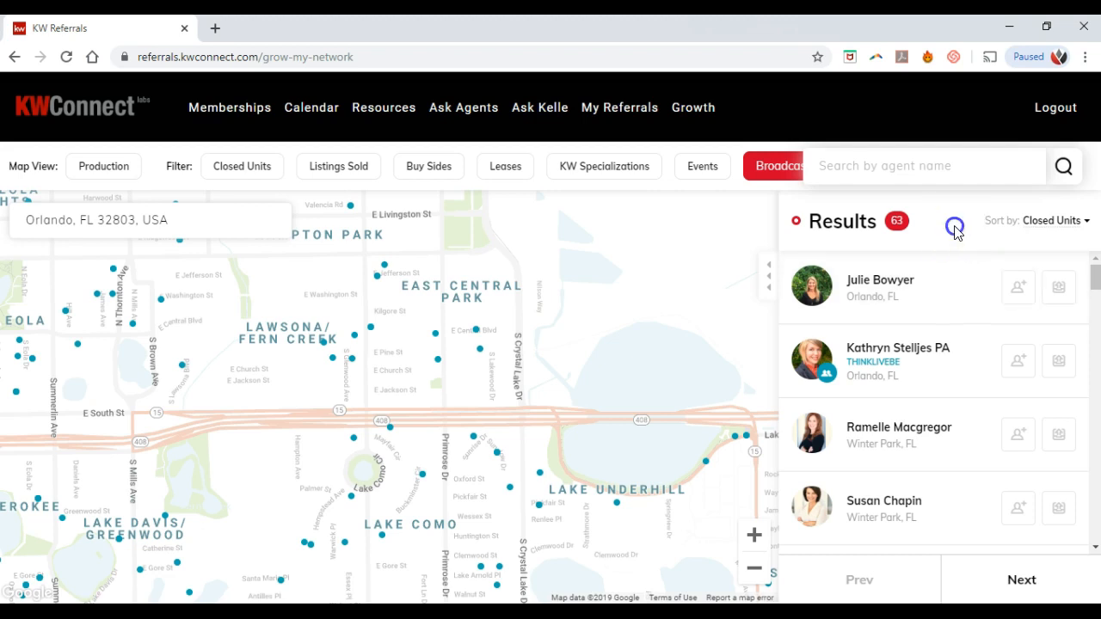
pyautogui.click(915, 296)
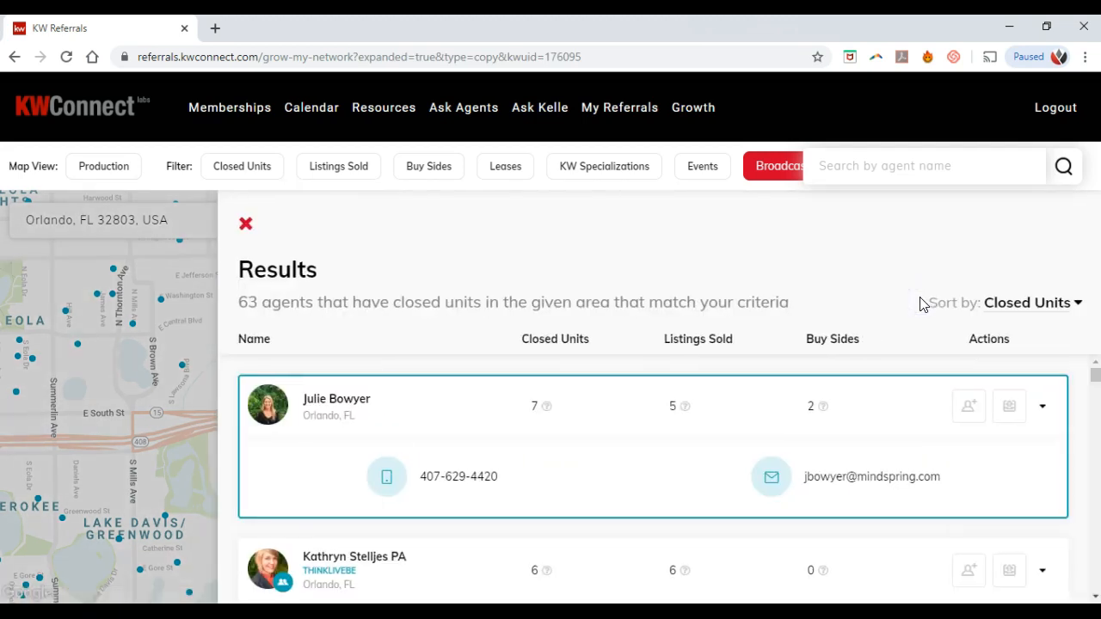
pyautogui.click(757, 386)
pyautogui.scroll(-1, 737, 393)
pyautogui.scroll(1, 705, 404)
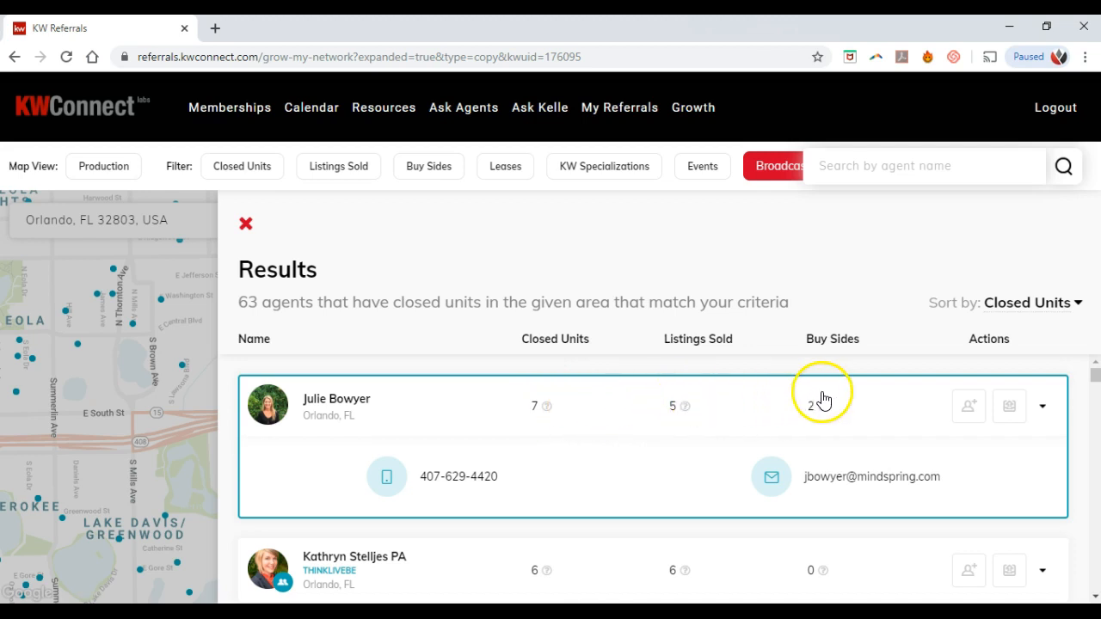
# Step: Scroll through the full results table, then close it to return to the map
pyautogui.scroll(-1, 820, 396)
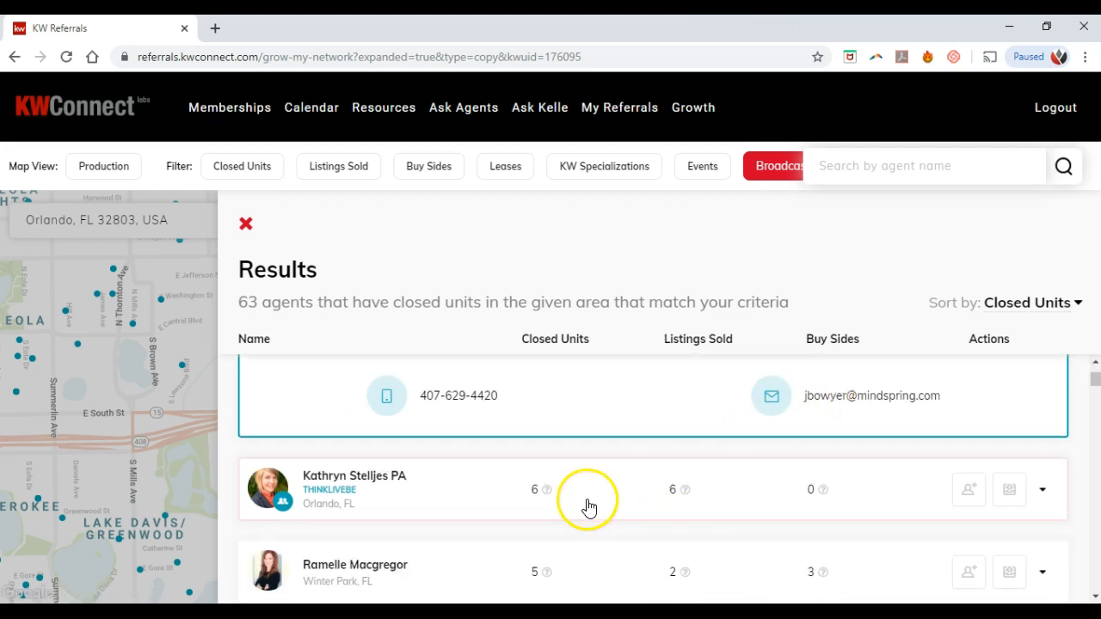
pyautogui.scroll(-1, 654, 497)
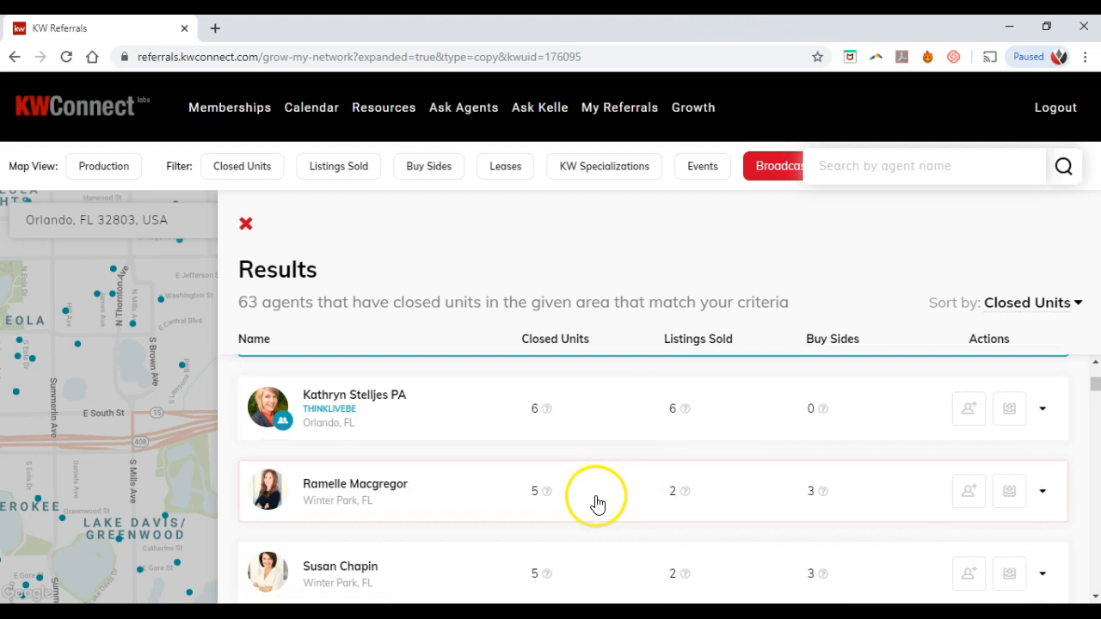
pyautogui.scroll(-1, 595, 503)
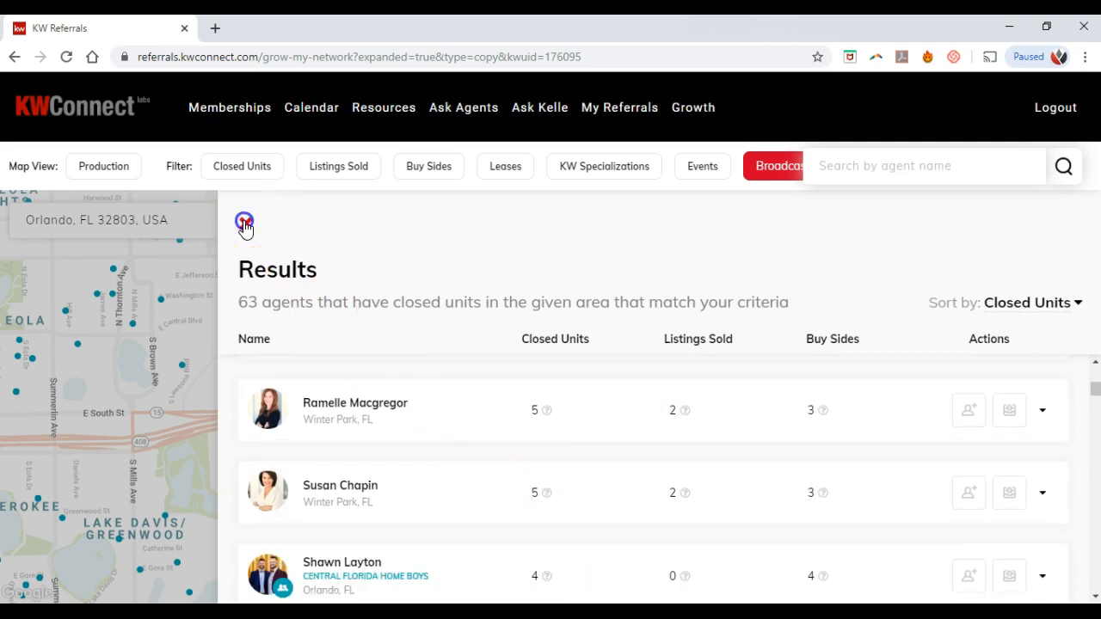
pyautogui.click(245, 223)
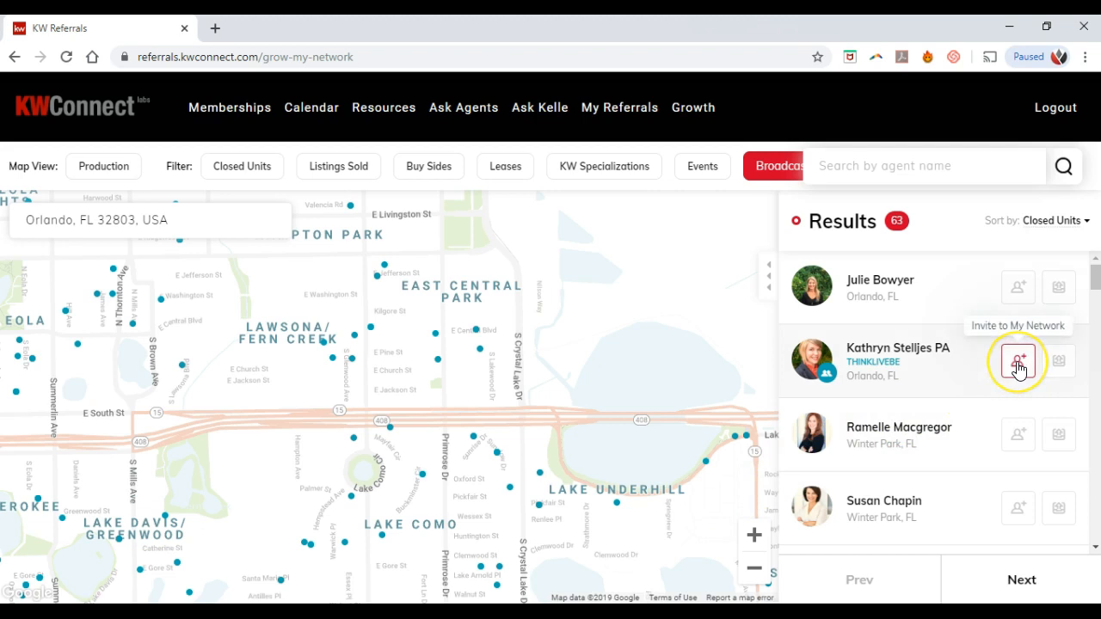
pyautogui.click(1057, 363)
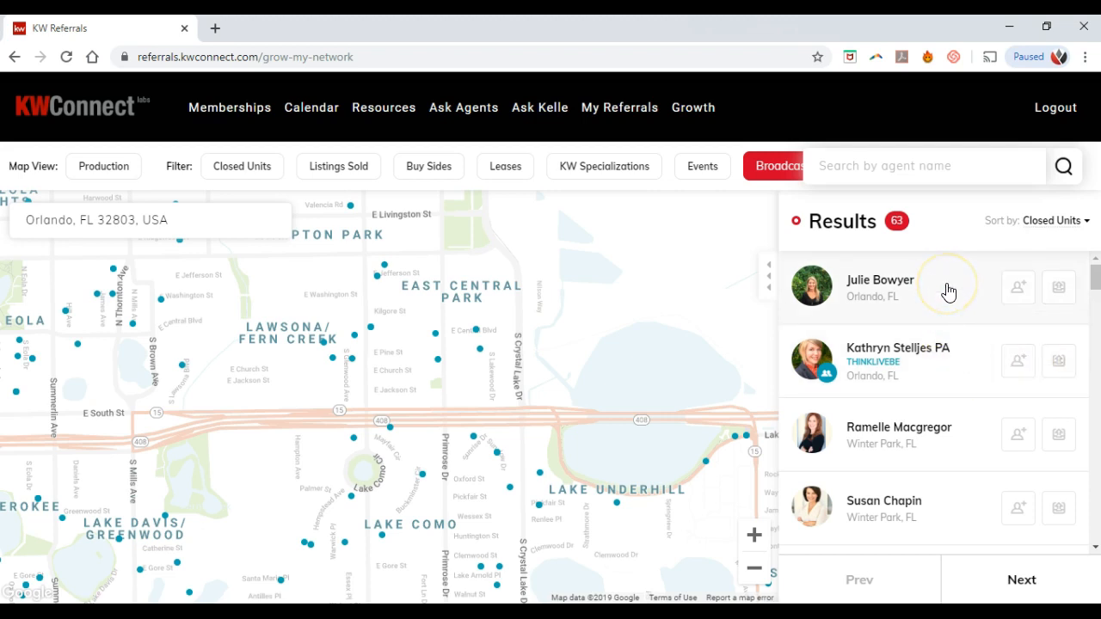
# Step: Reopen the top agent's contact details, collapse them, and close the results table again
pyautogui.click(949, 292)
pyautogui.click(773, 359)
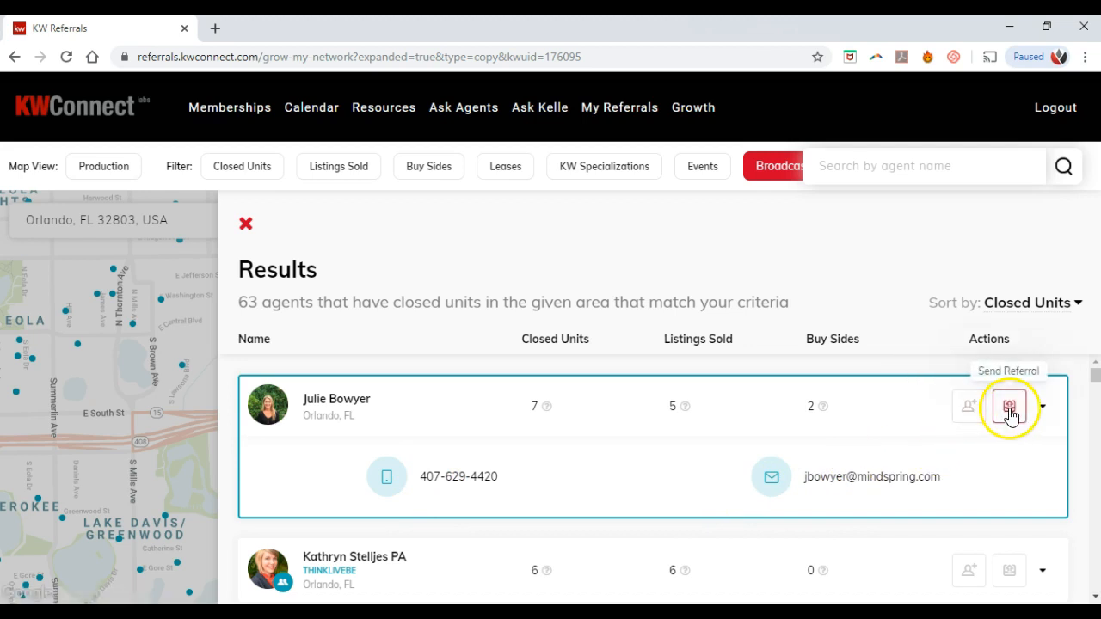
pyautogui.click(1039, 409)
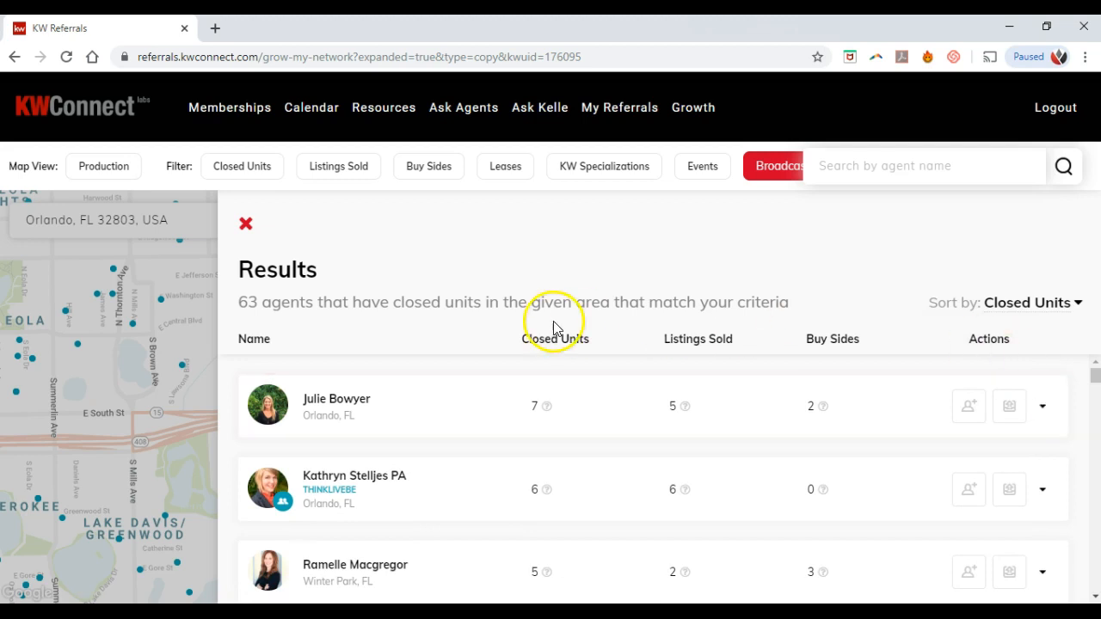
pyautogui.click(245, 224)
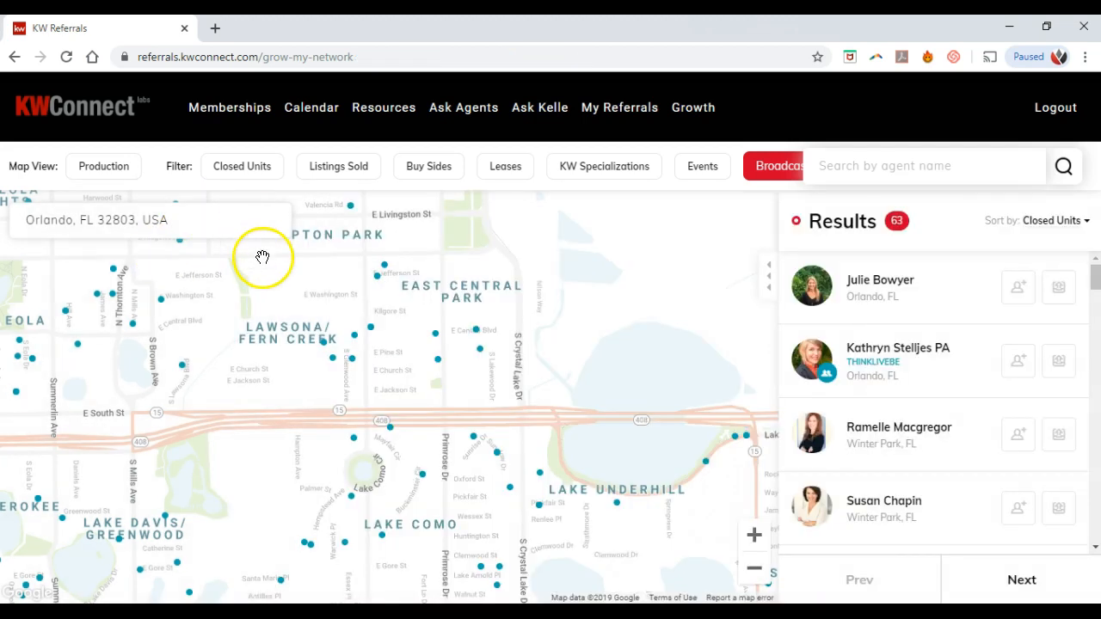
pyautogui.click(603, 352)
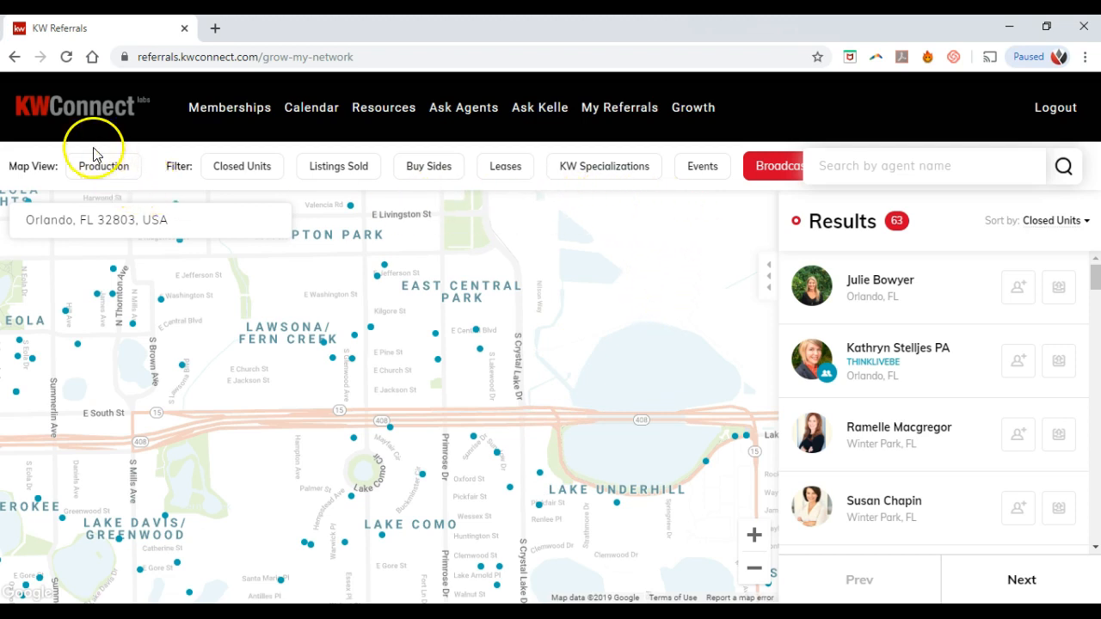
pyautogui.click(640, 112)
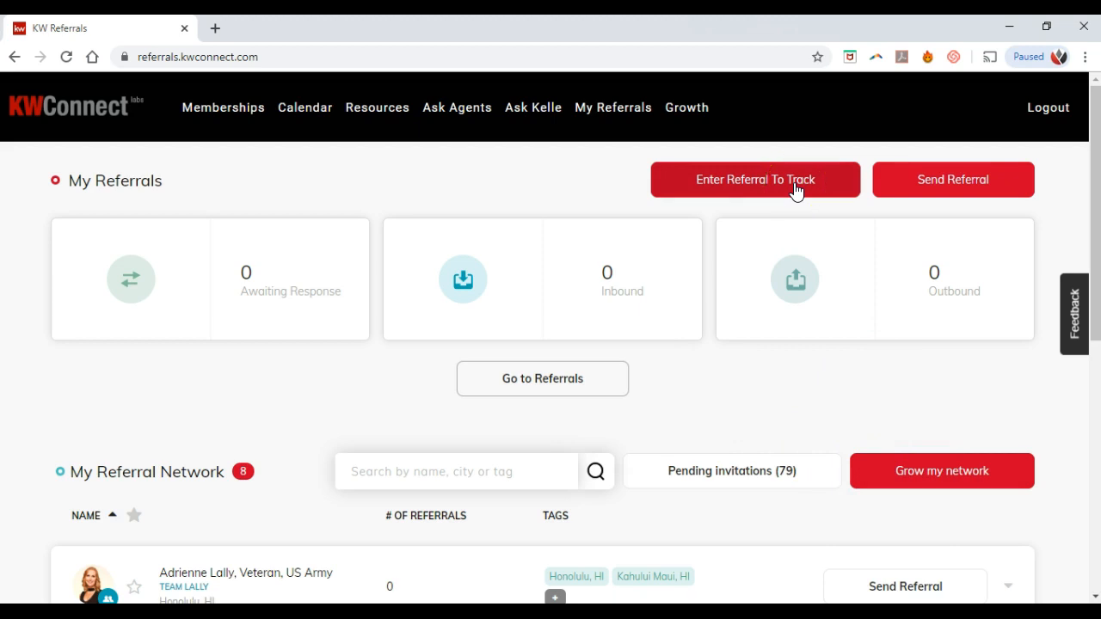
# Step: Open the Enter Referral To Track form, check its Type list, and close it unchanged
pyautogui.click(795, 187)
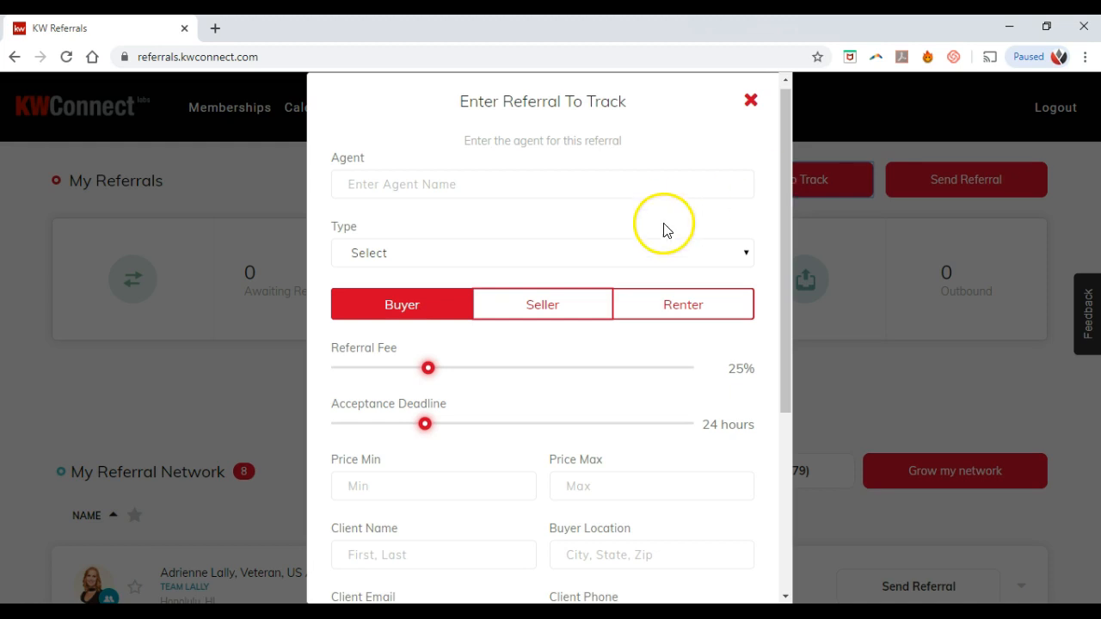
pyautogui.click(516, 193)
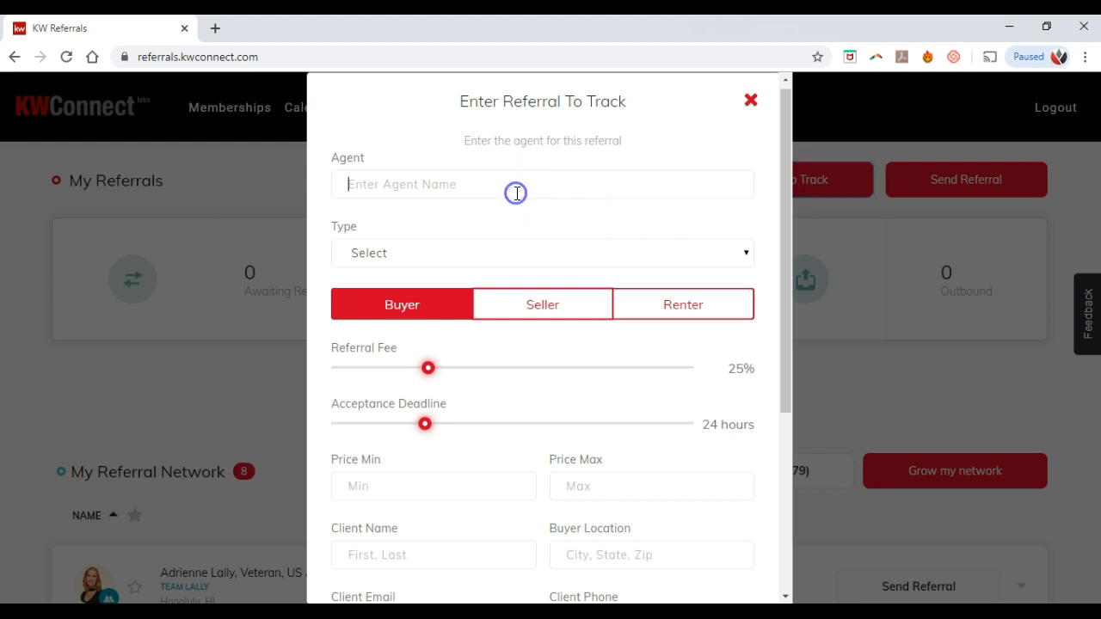
pyautogui.click(512, 253)
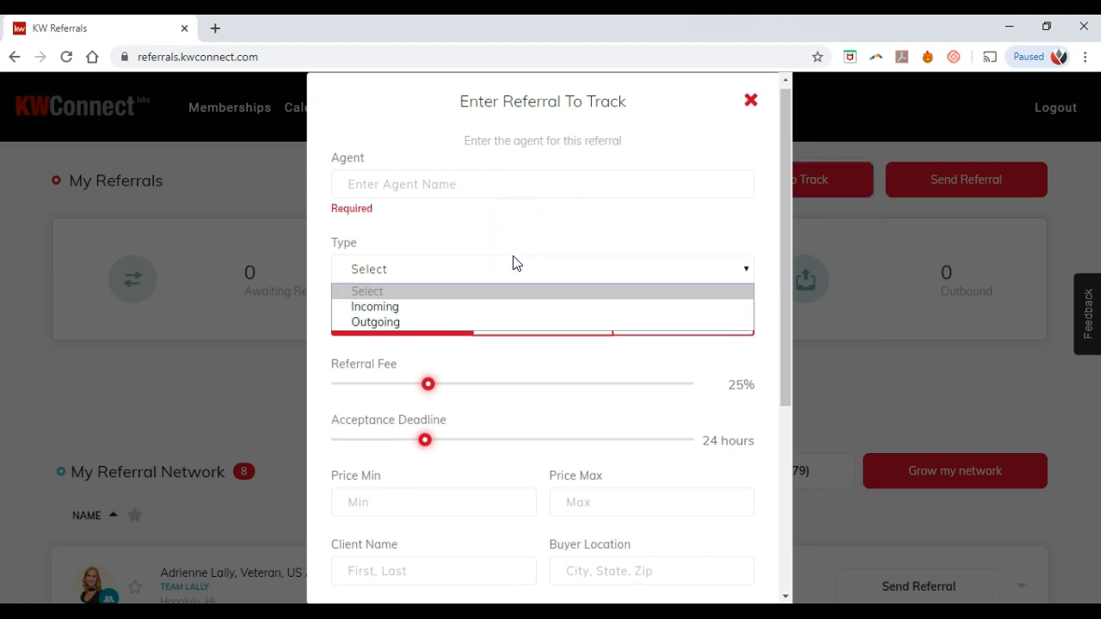
pyautogui.click(513, 262)
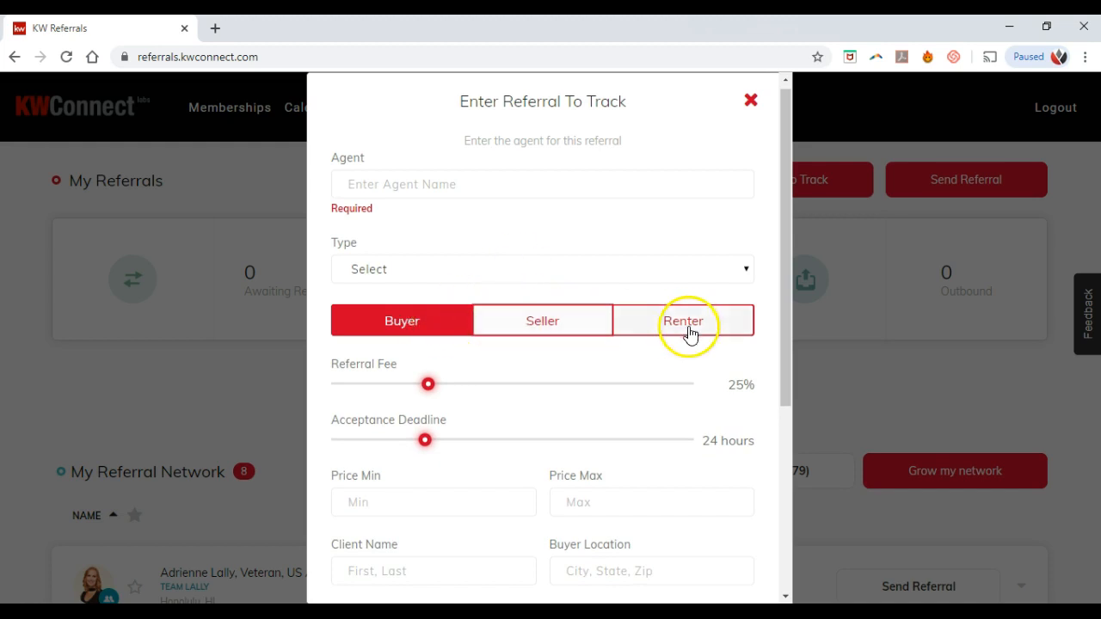
pyautogui.scroll(-4, 611, 334)
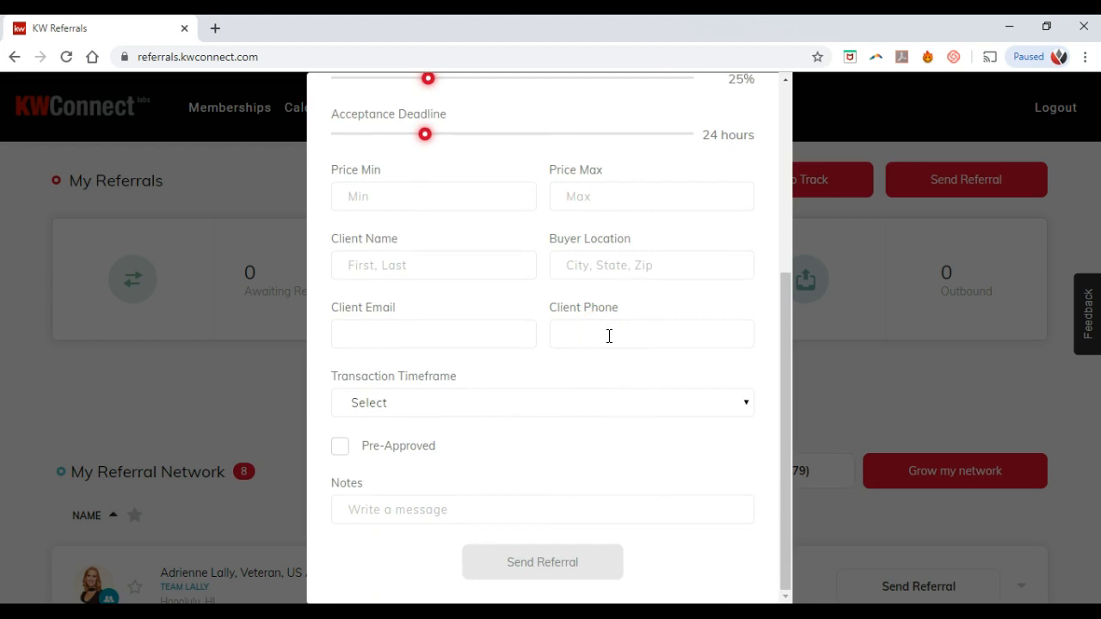
pyautogui.scroll(4, 609, 335)
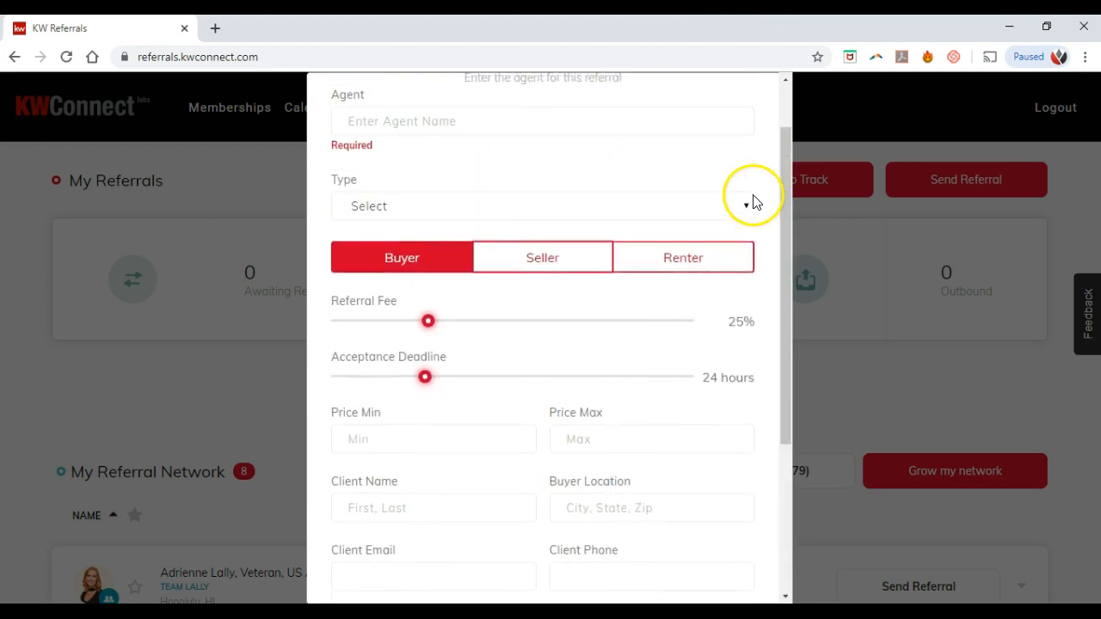
pyautogui.click(747, 106)
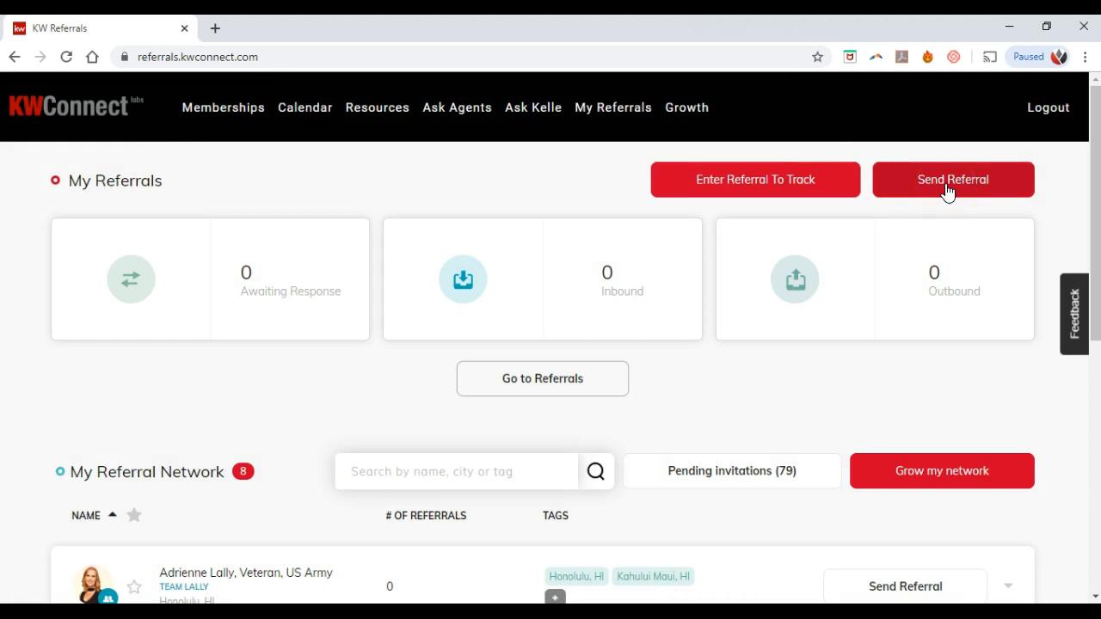
# Step: Start a new referral request and open its agent finder on the United States map
pyautogui.click(947, 191)
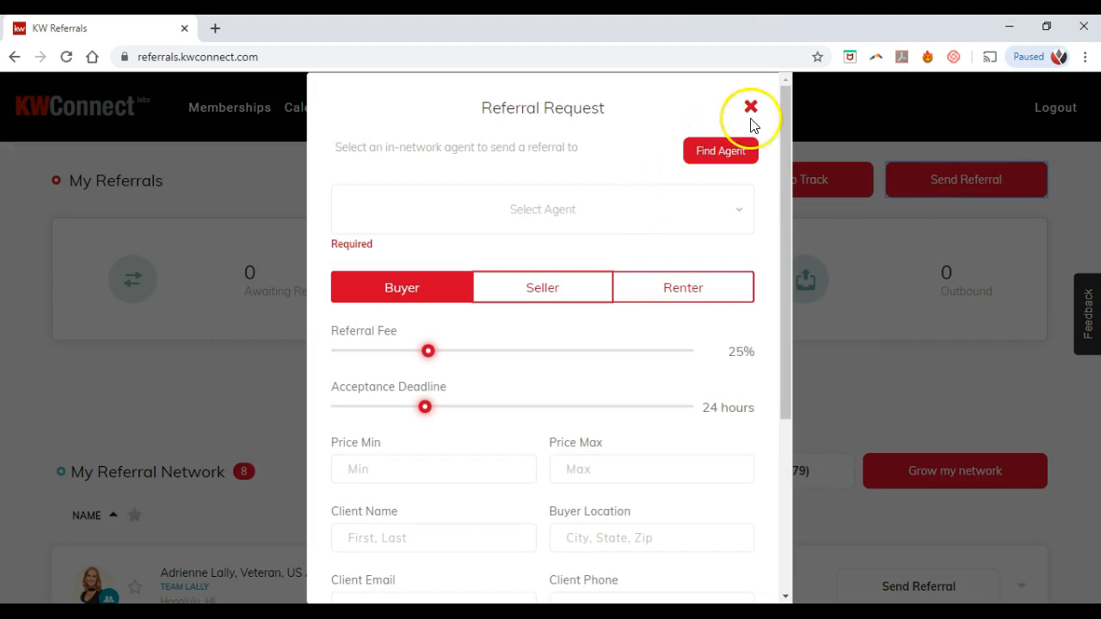
pyautogui.click(725, 154)
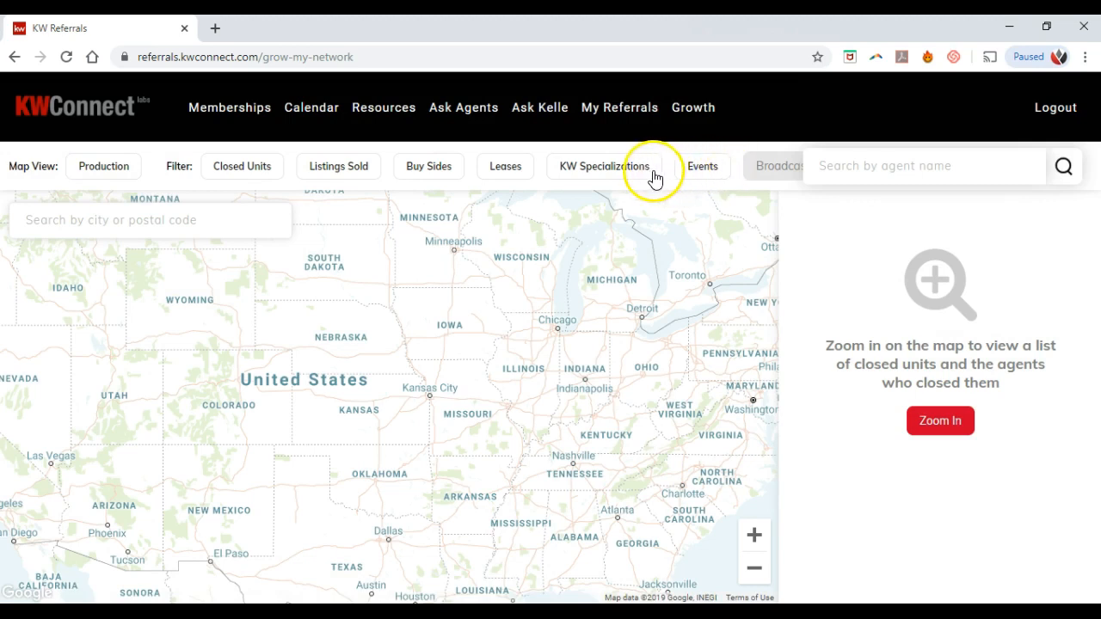
# Step: Search the referral map for Orlando, FL 32803
pyautogui.click(156, 221)
pyautogui.write('32803')
pyautogui.click(150, 253)
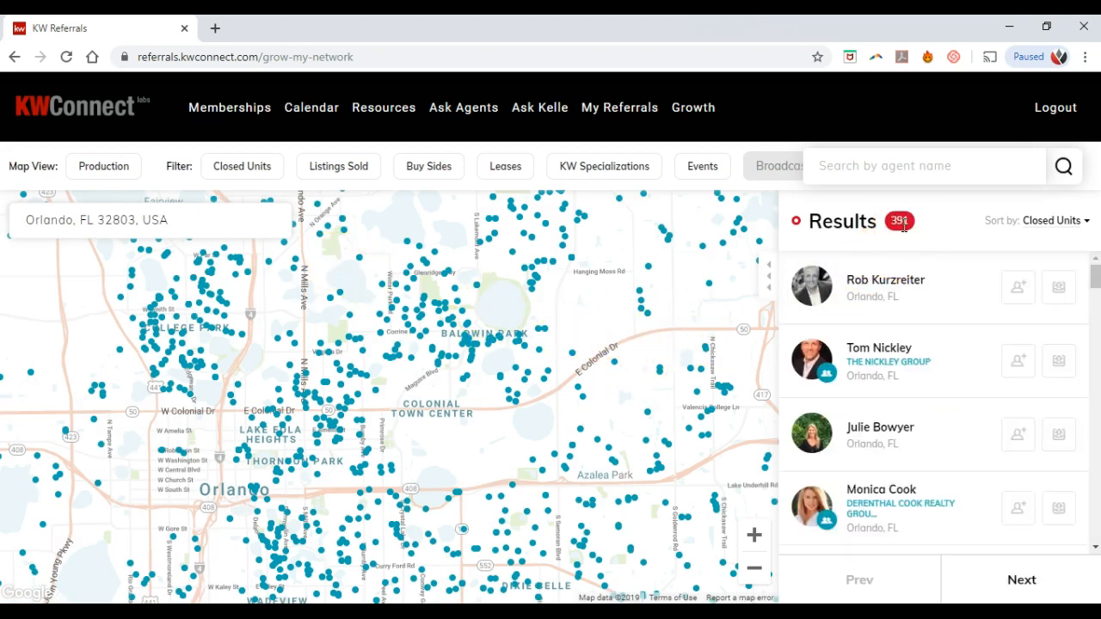
# Step: Filter the Orlando agents by the Luxury KW specialization, cutting 391 results to 18
pyautogui.click(620, 168)
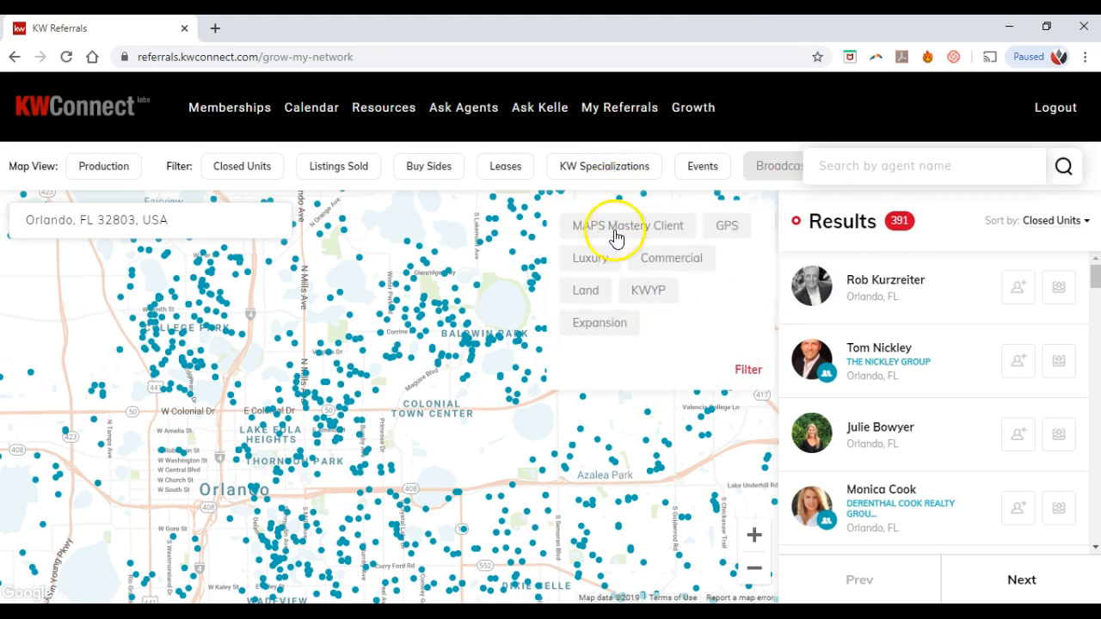
pyautogui.click(603, 269)
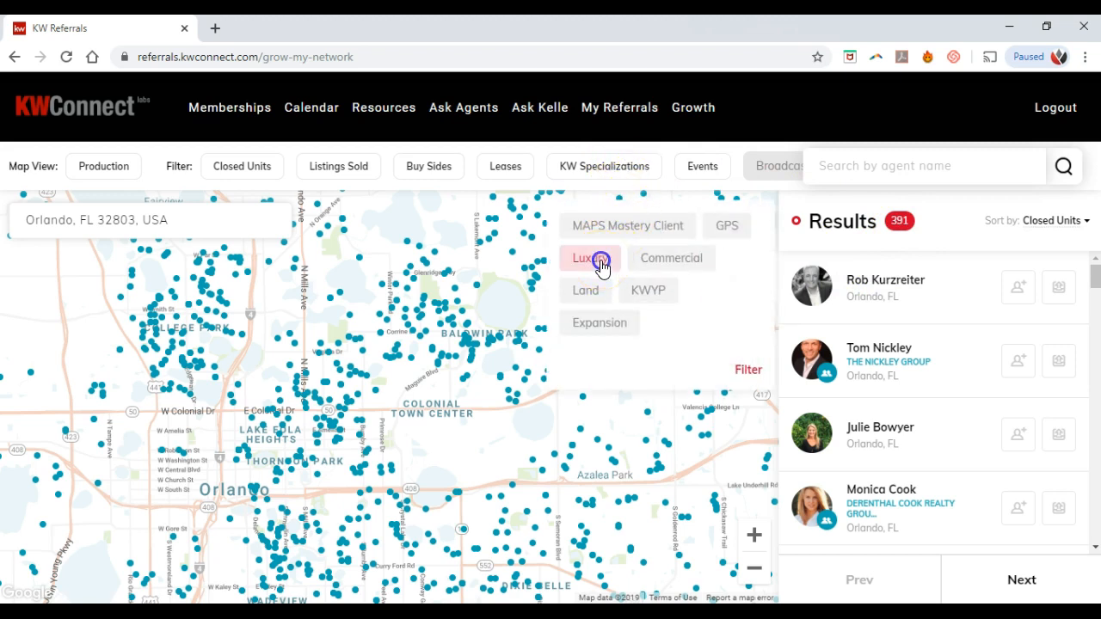
pyautogui.click(746, 372)
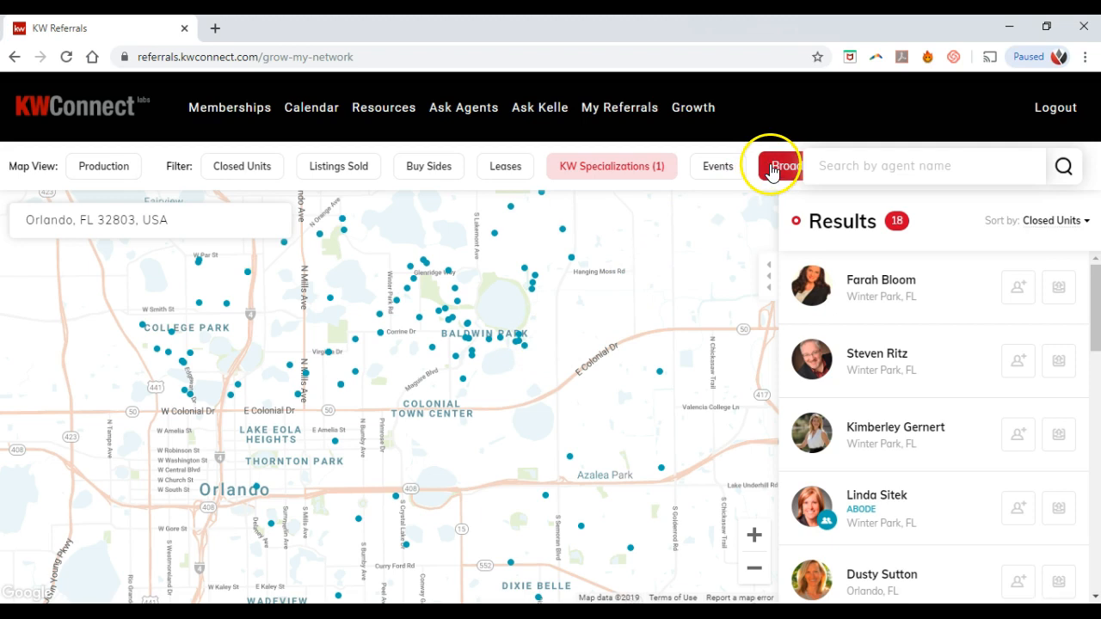
# Step: Clear the Luxury specialization filter so all 391 Orlando agents show again
pyautogui.click(650, 172)
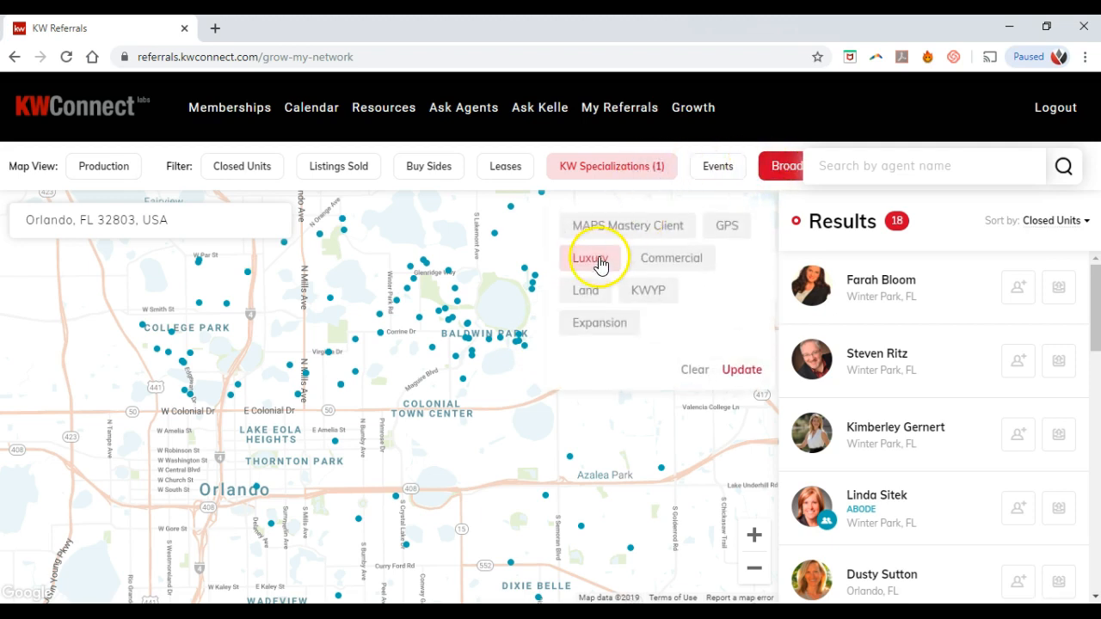
pyautogui.click(695, 372)
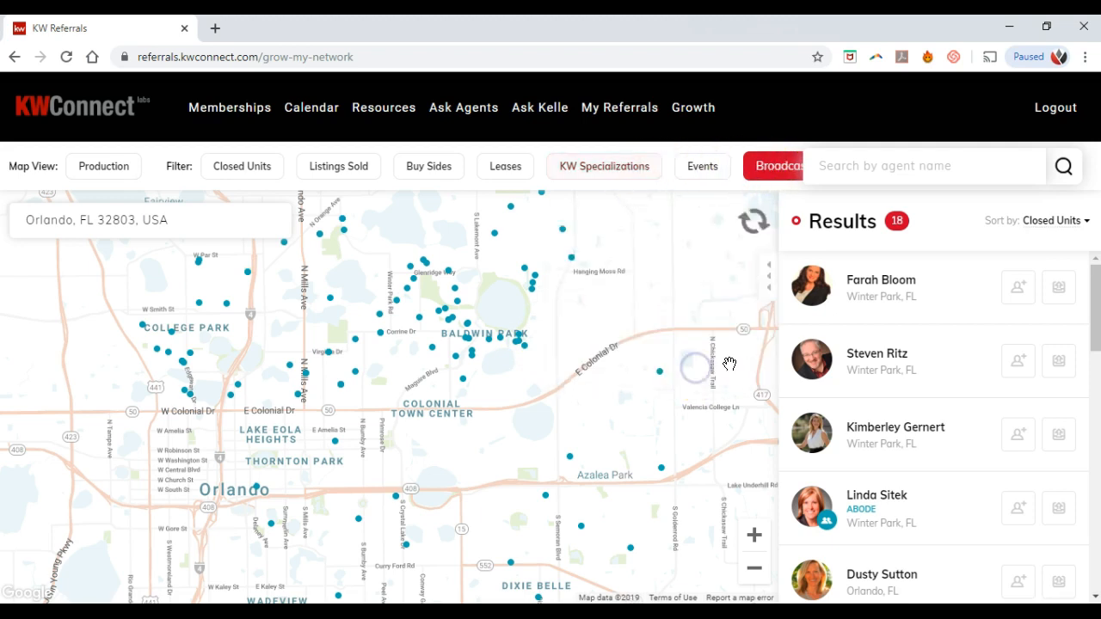
pyautogui.click(712, 172)
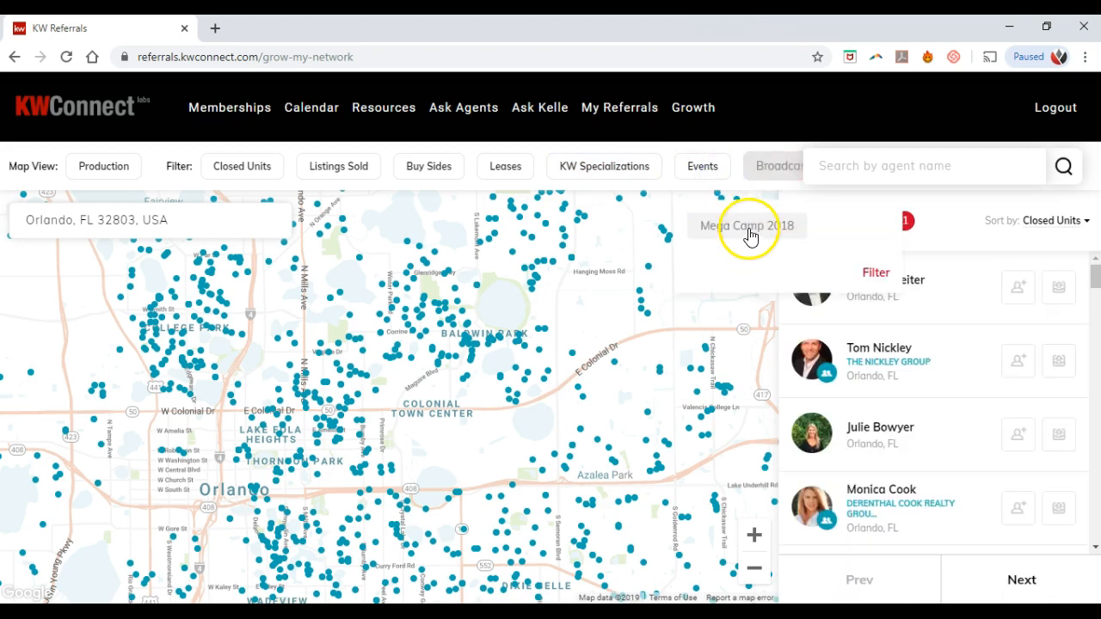
pyautogui.click(707, 164)
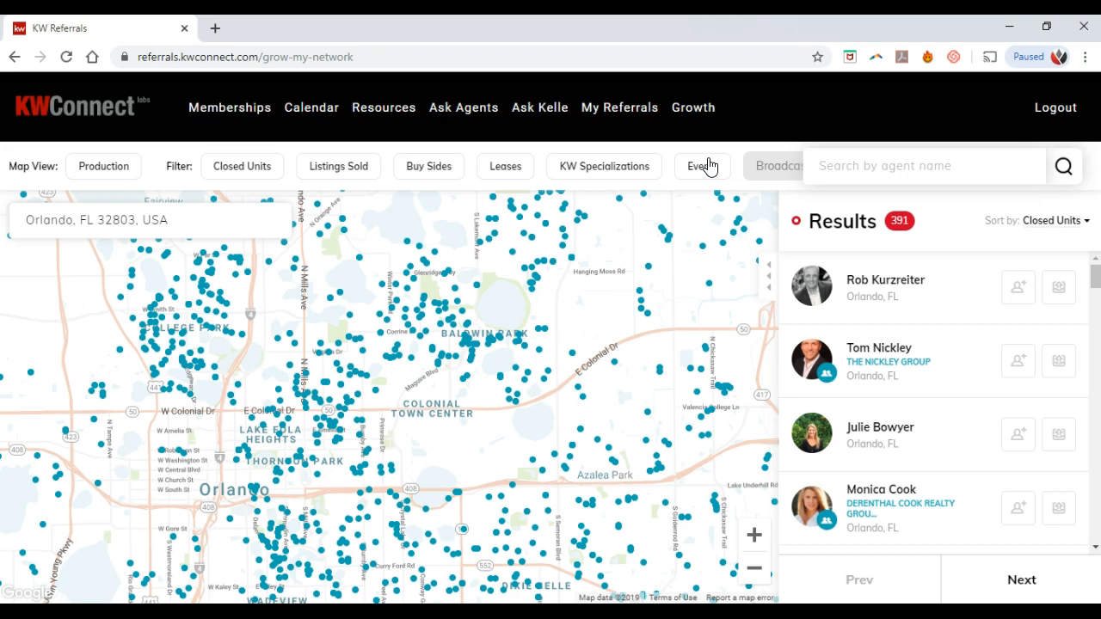
# Step: Review the top Orlando agent's stats and contact details, then close the expanded panel
pyautogui.click(946, 281)
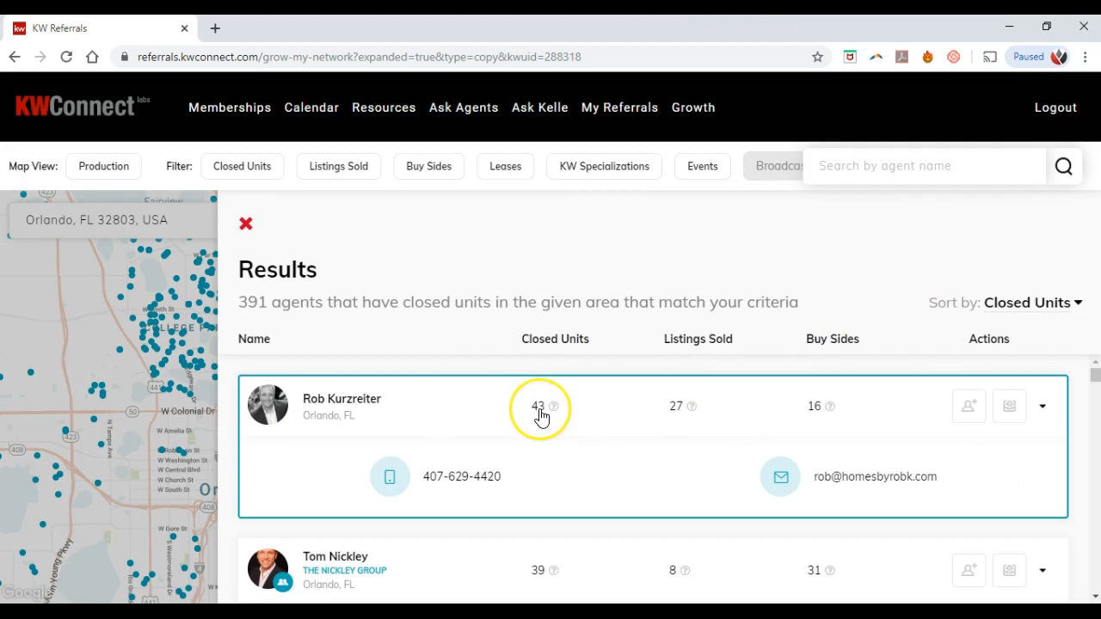
pyautogui.scroll(-1, 537, 420)
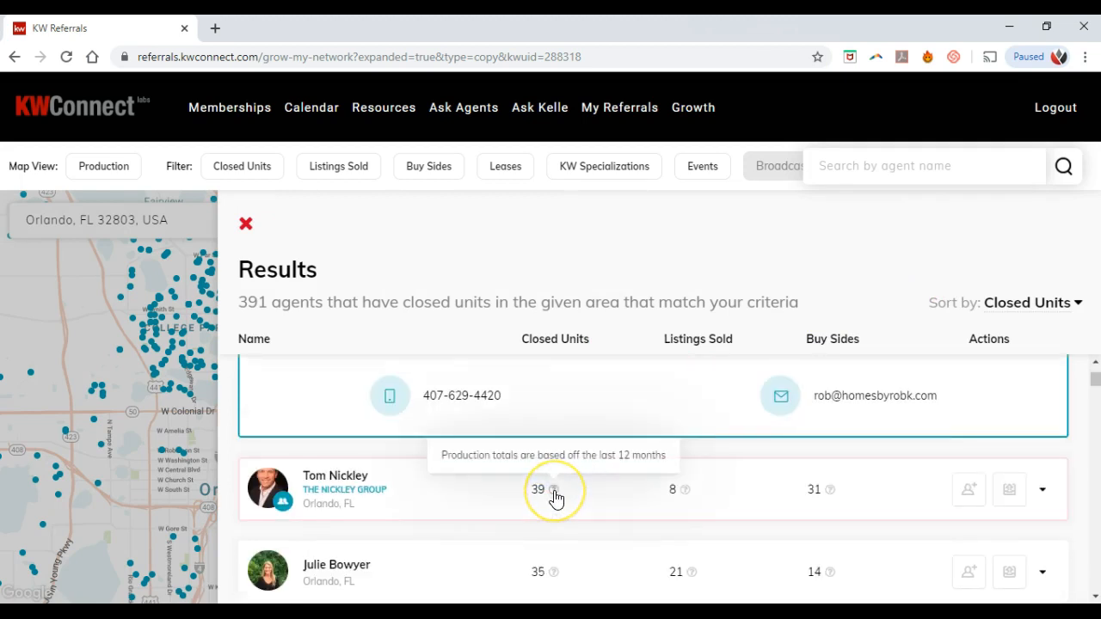
pyautogui.scroll(-1, 555, 496)
pyautogui.scroll(-1, 555, 495)
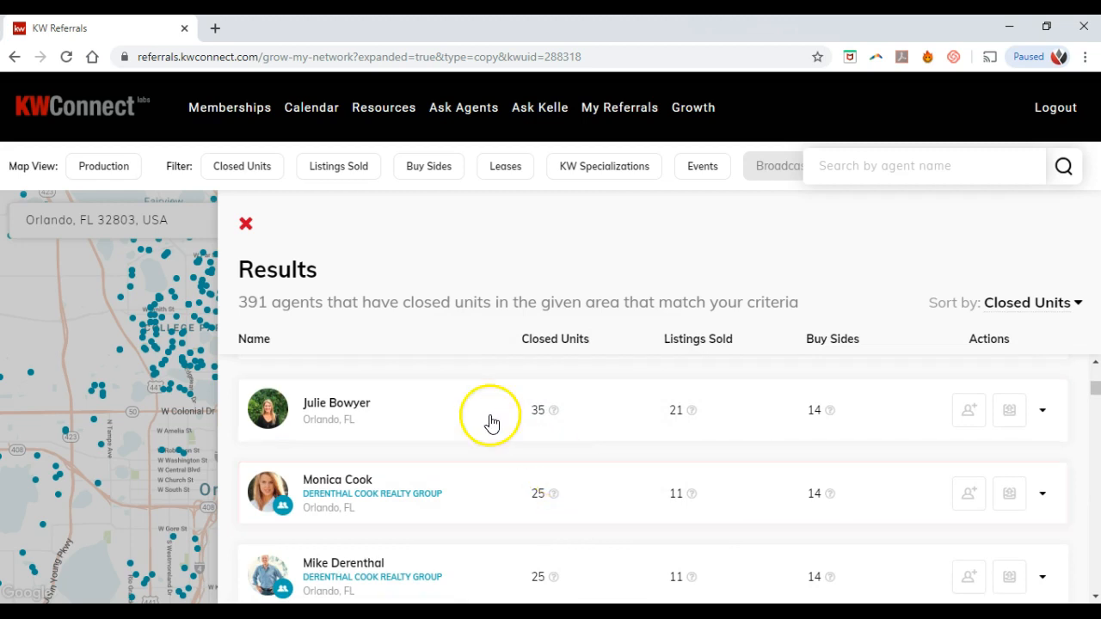
pyautogui.scroll(2, 522, 418)
pyautogui.scroll(1, 521, 419)
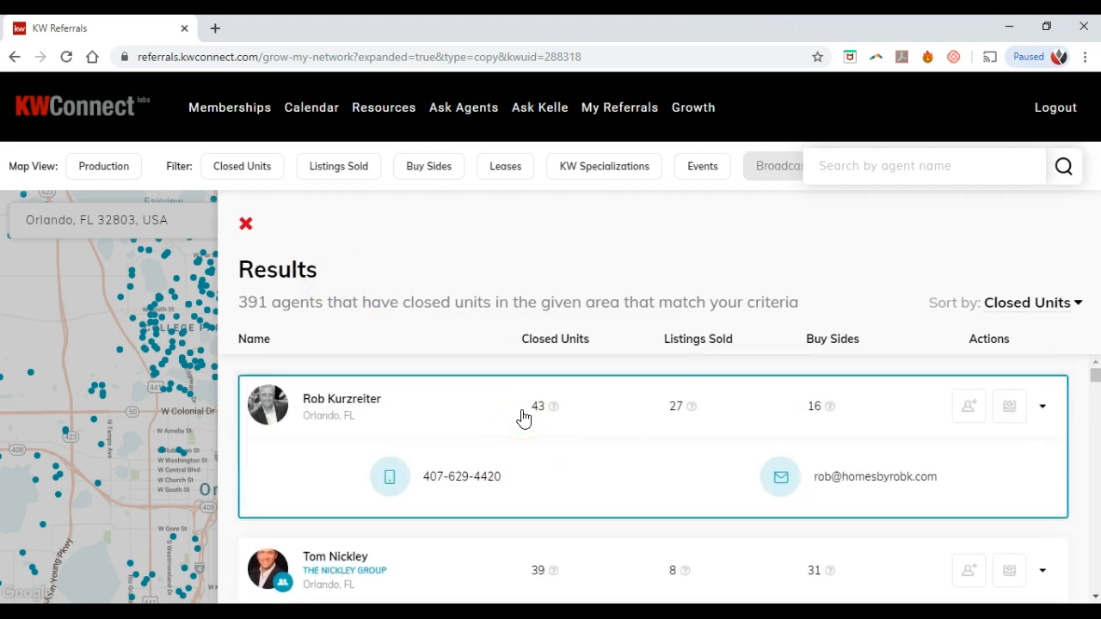
pyautogui.click(251, 227)
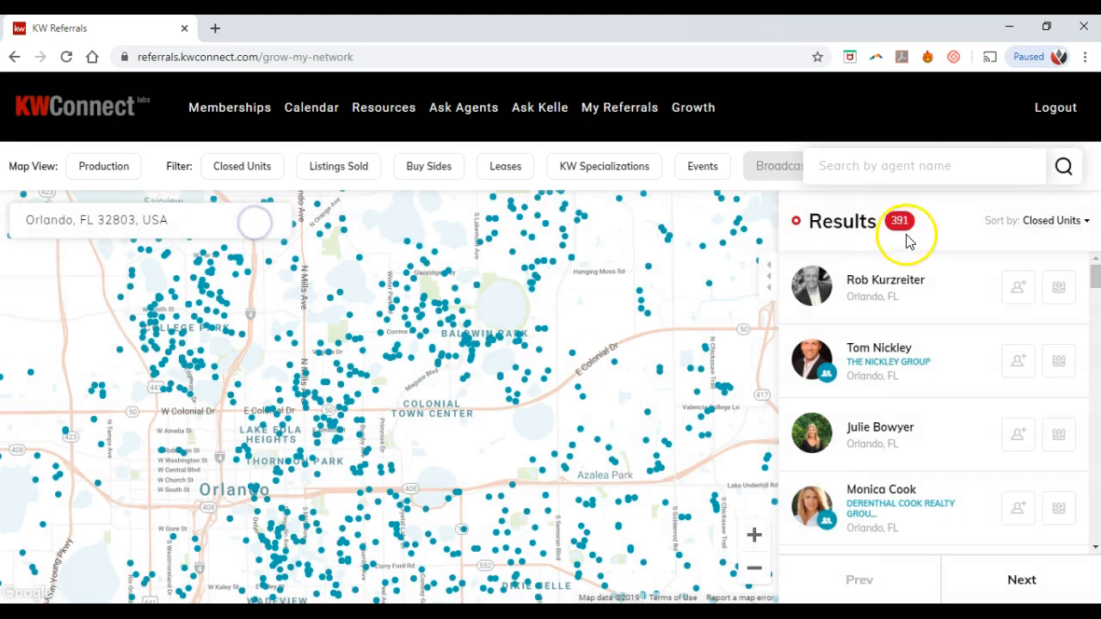
# Step: Sort the Orlando results by Listings Sold and zoom the page out
pyautogui.click(1065, 221)
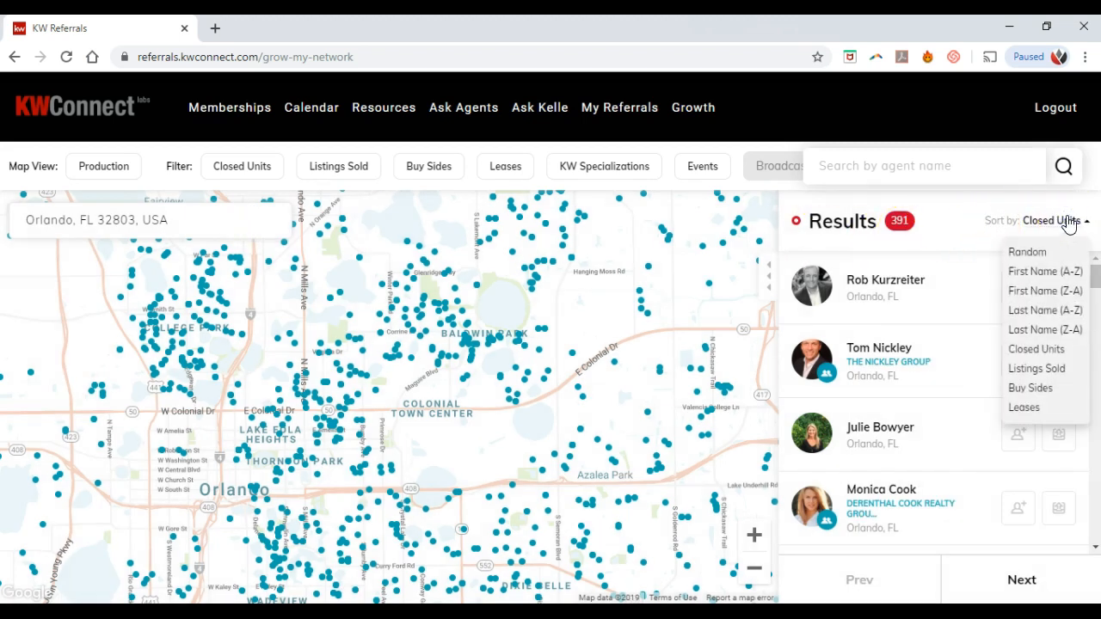
pyautogui.click(1048, 369)
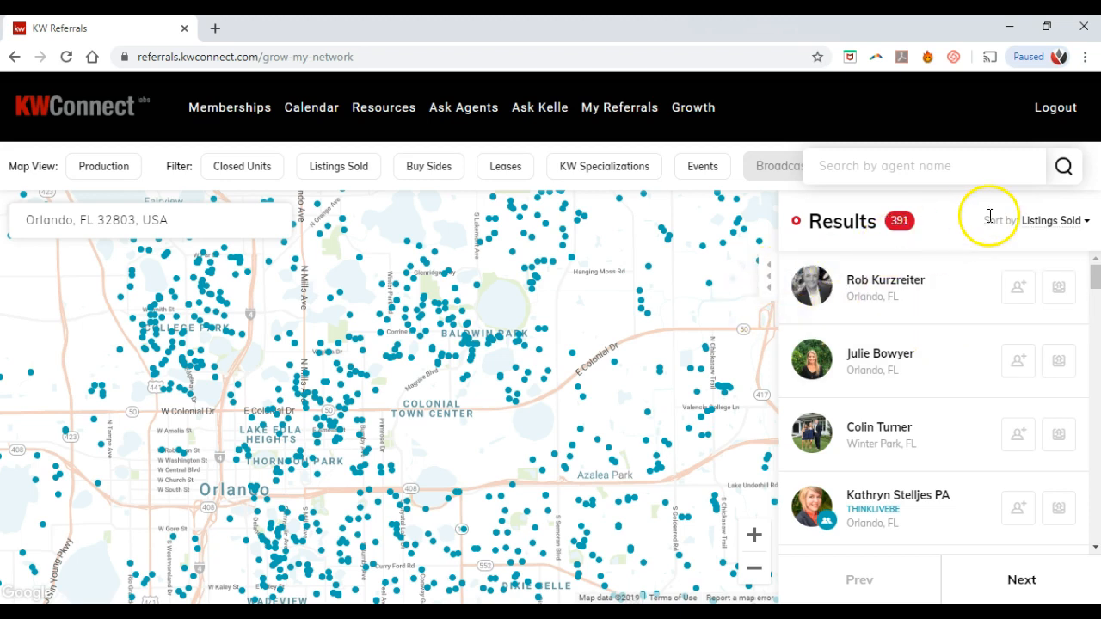
pyautogui.click(772, 284)
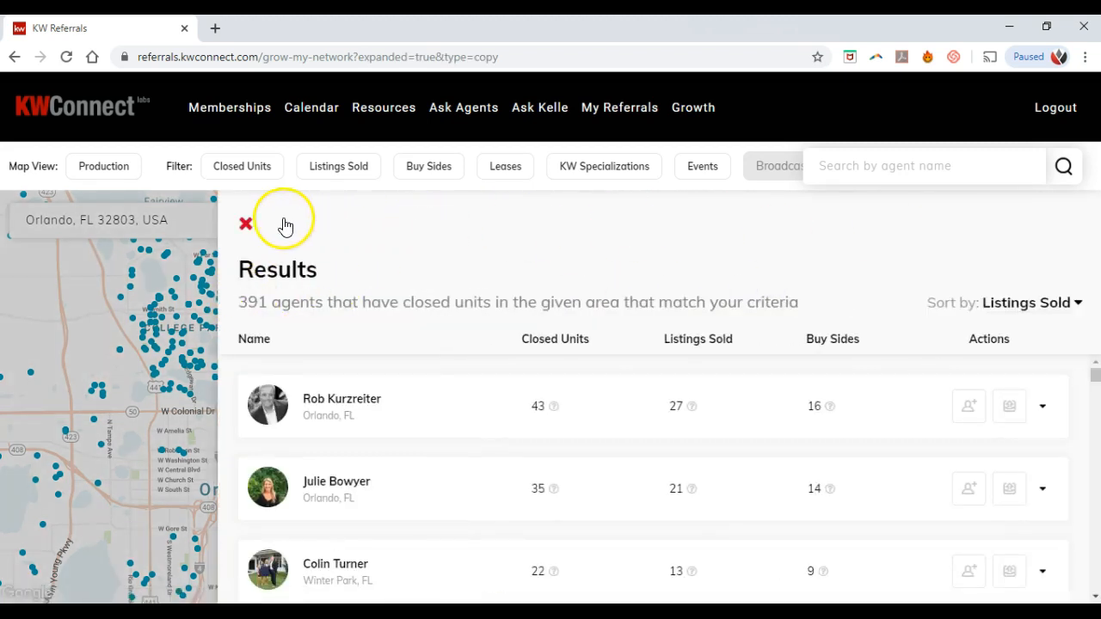
pyautogui.click(245, 224)
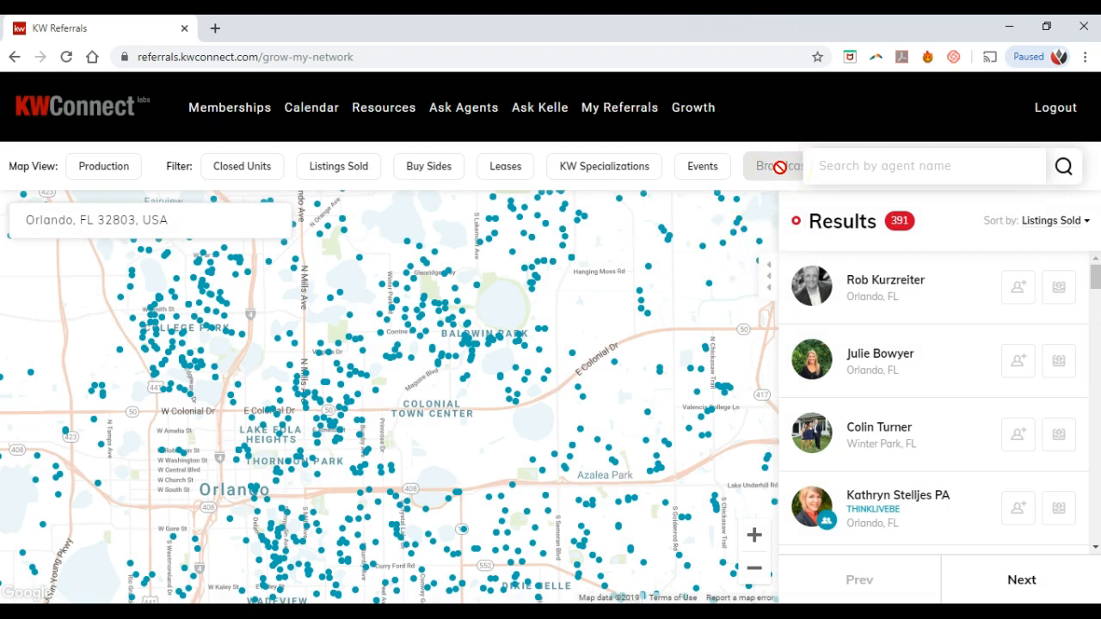
pyautogui.hotkey('ctrl', '-')
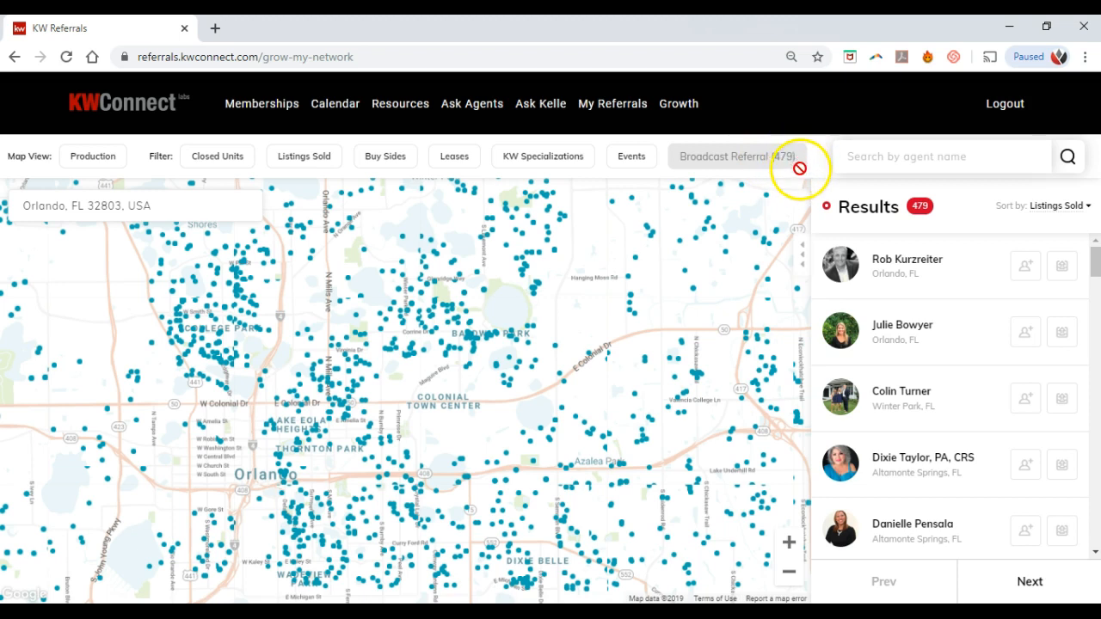
# Step: Zoom the map two levels into Northeast Orlando around Colonial Town Center, leaving 108 agents
pyautogui.click(791, 547)
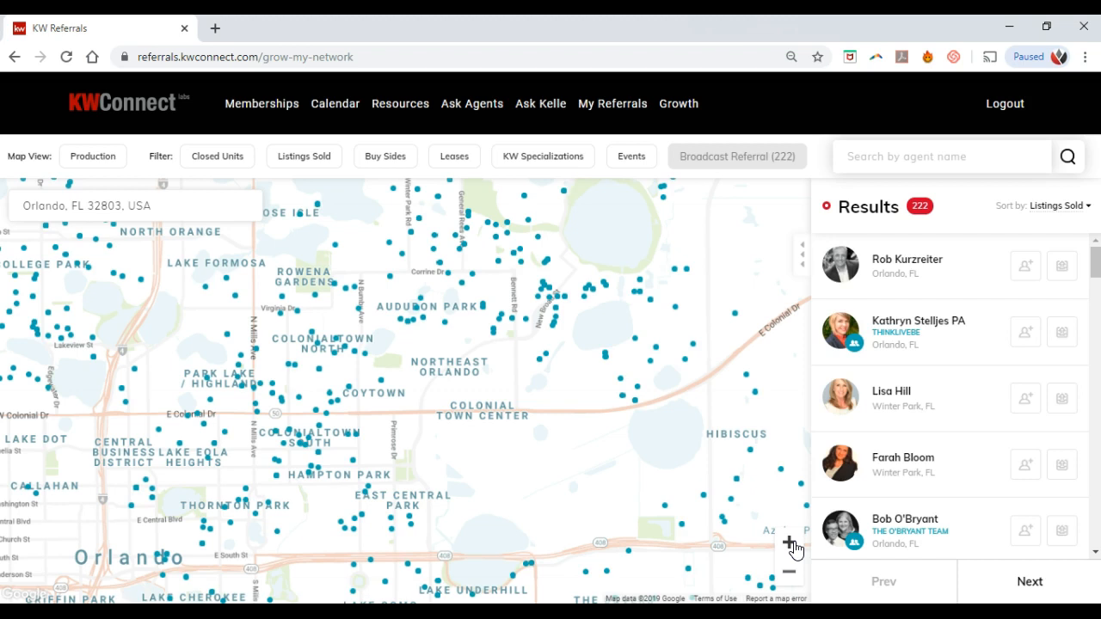
pyautogui.click(790, 544)
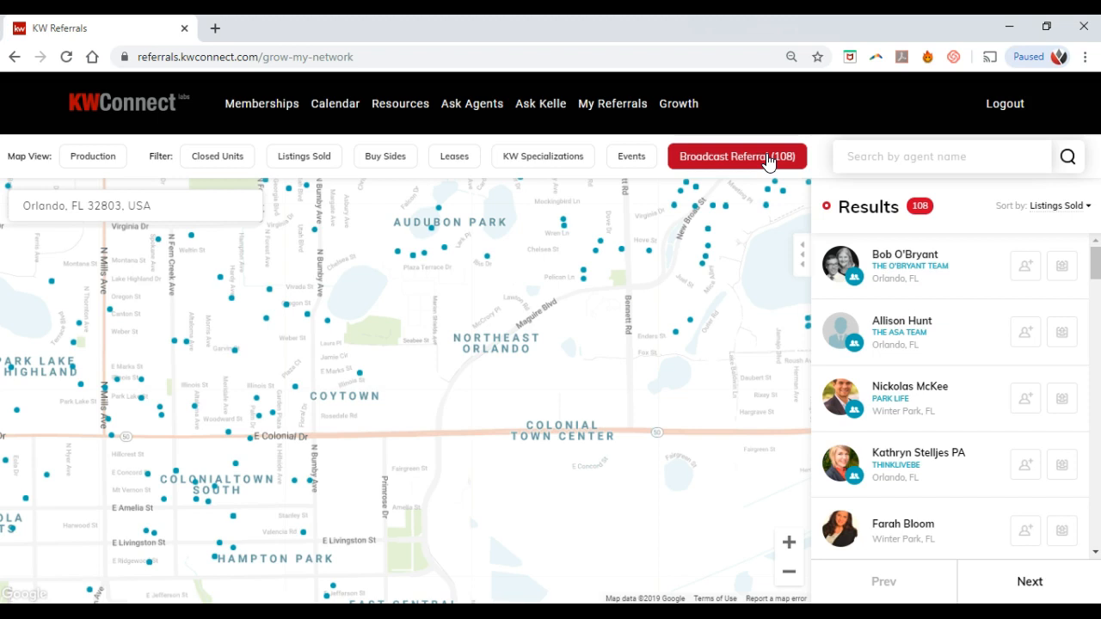
pyautogui.click(769, 160)
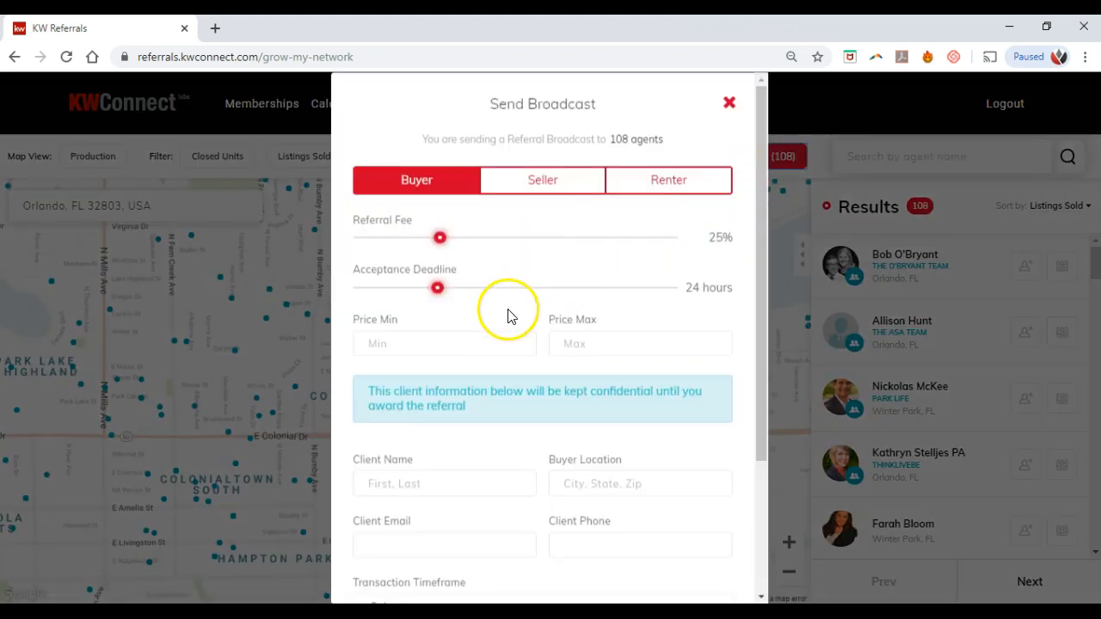
pyautogui.click(577, 321)
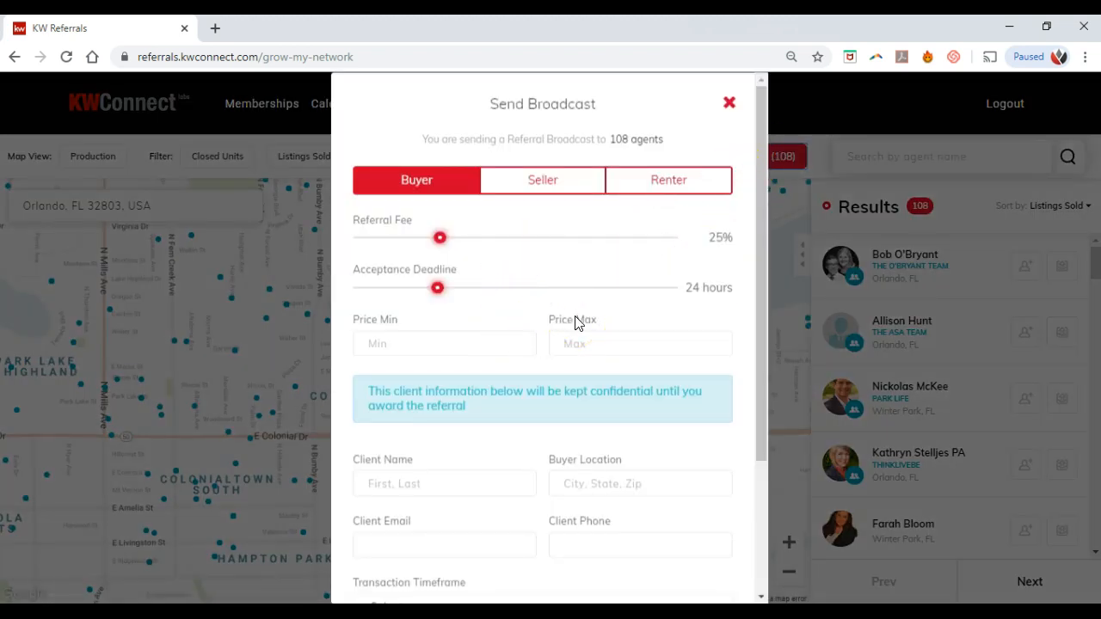
pyautogui.moveTo(370, 388); pyautogui.dragTo(497, 412)
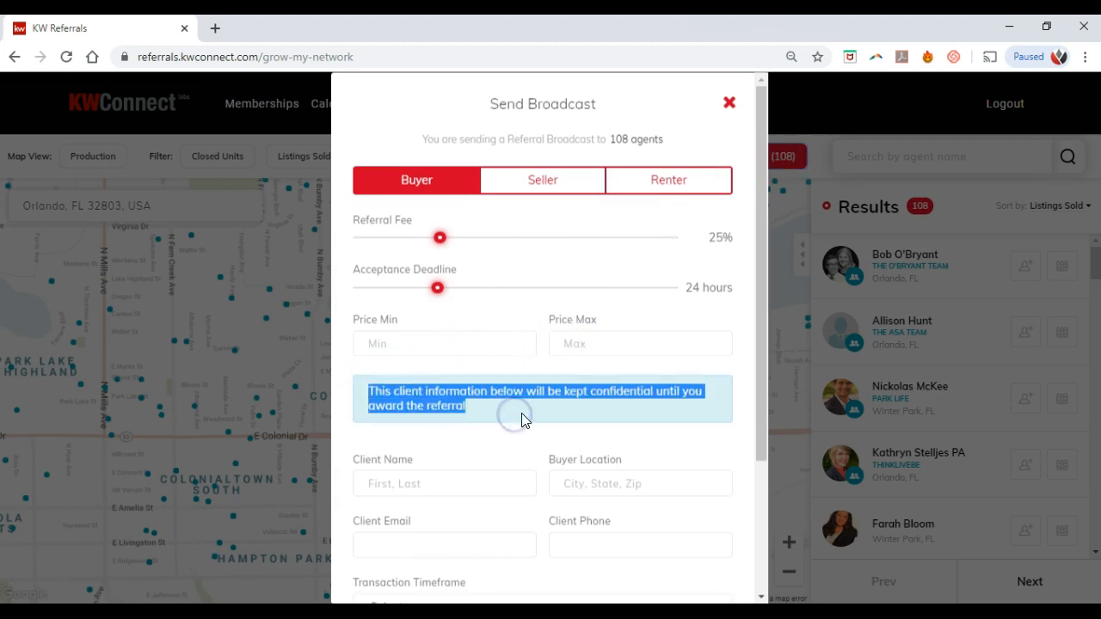
pyautogui.click(522, 416)
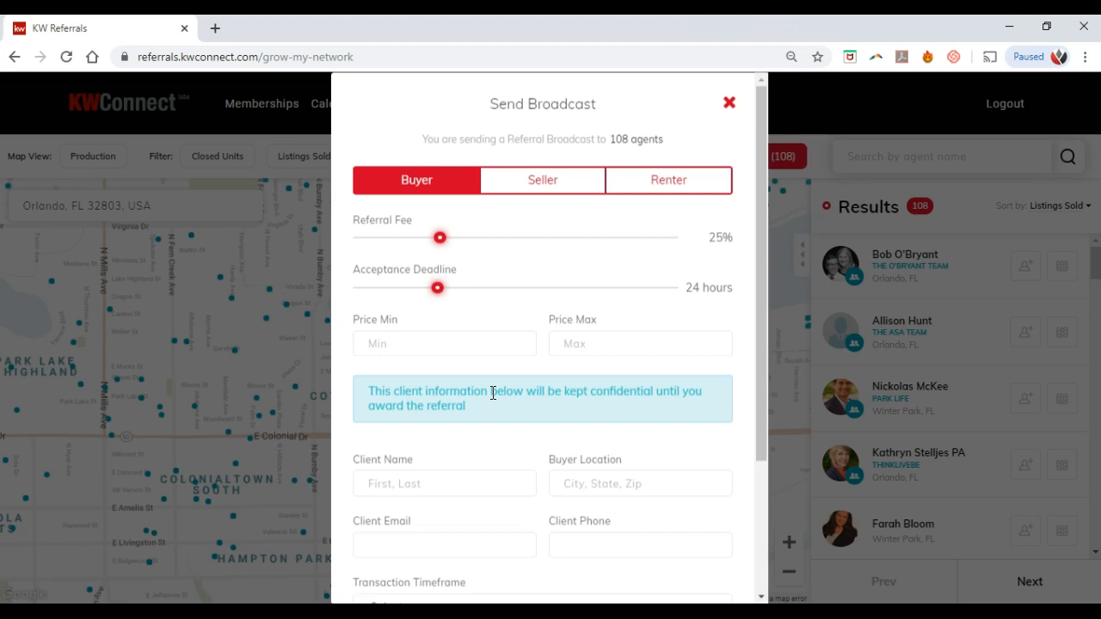
pyautogui.scroll(-2, 493, 393)
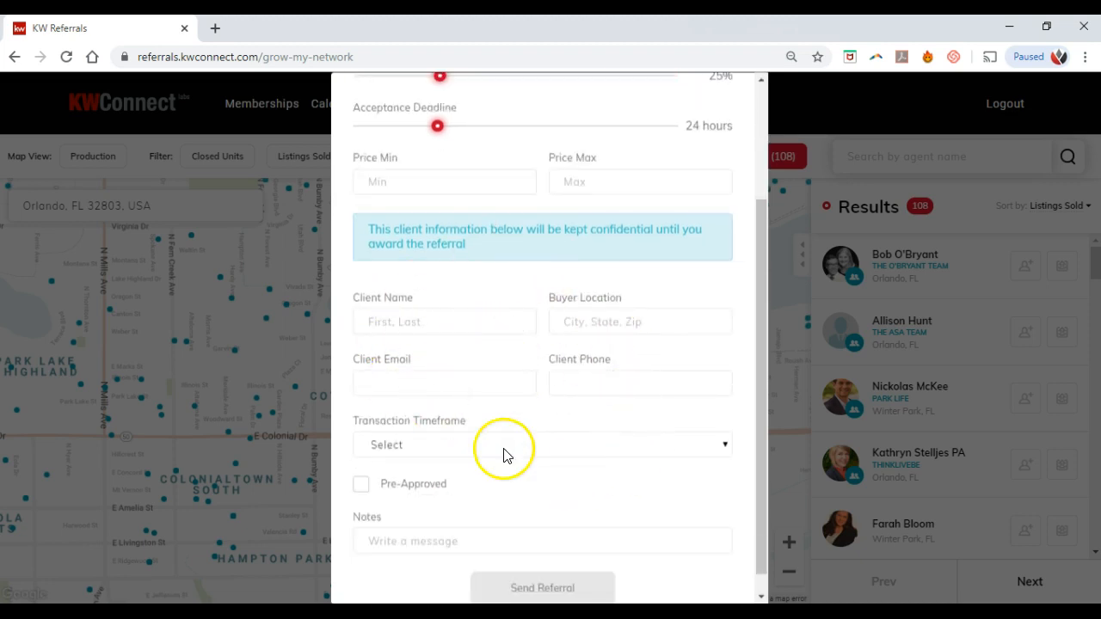
pyautogui.scroll(2, 563, 365)
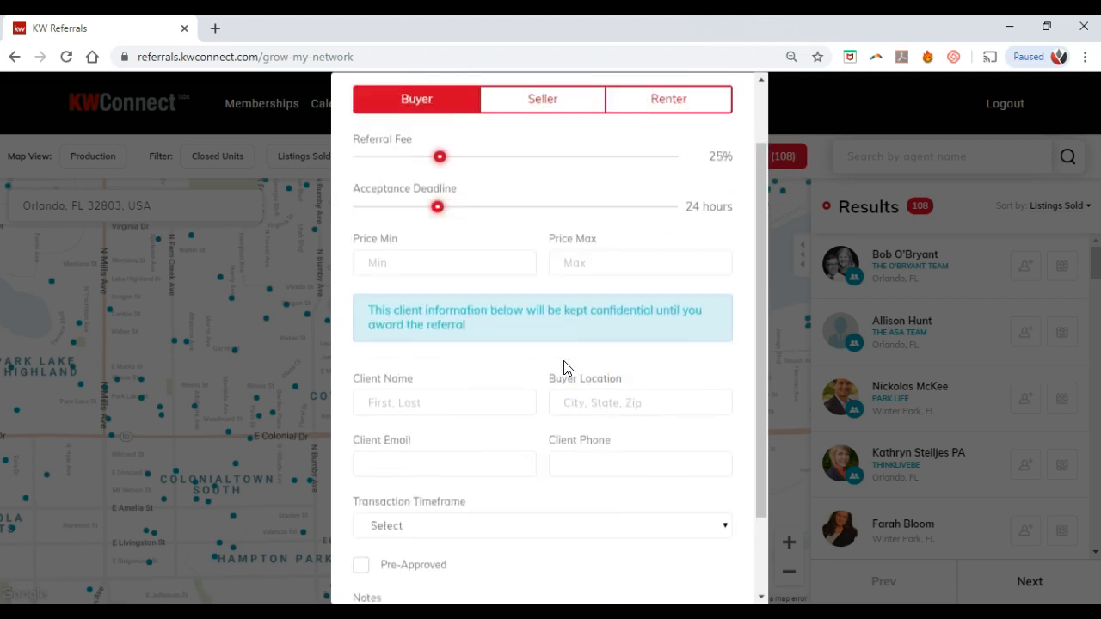
pyautogui.click(731, 106)
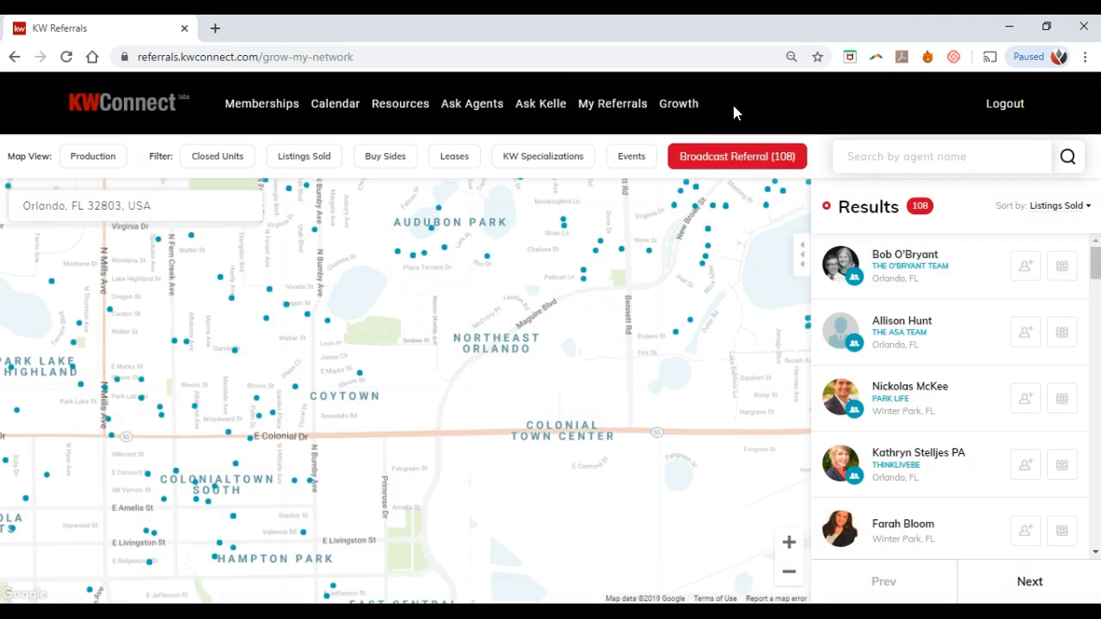
# Step: Apply a Buy Sides minimum of 2, narrowing the results from 108 agents to 14
pyautogui.click(545, 156)
pyautogui.click(476, 156)
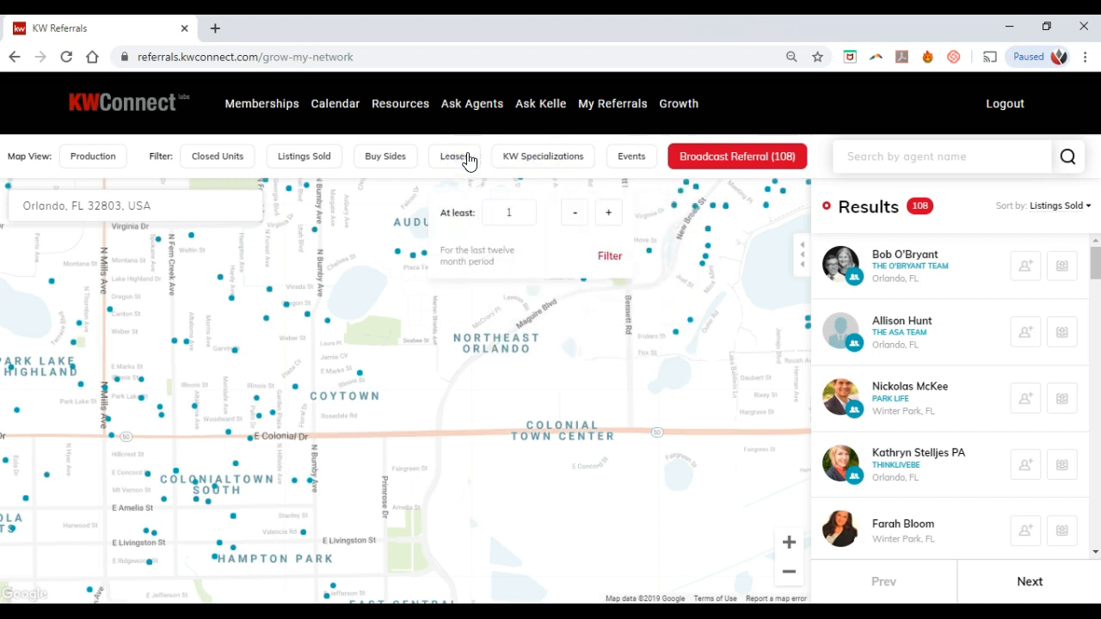
pyautogui.click(393, 160)
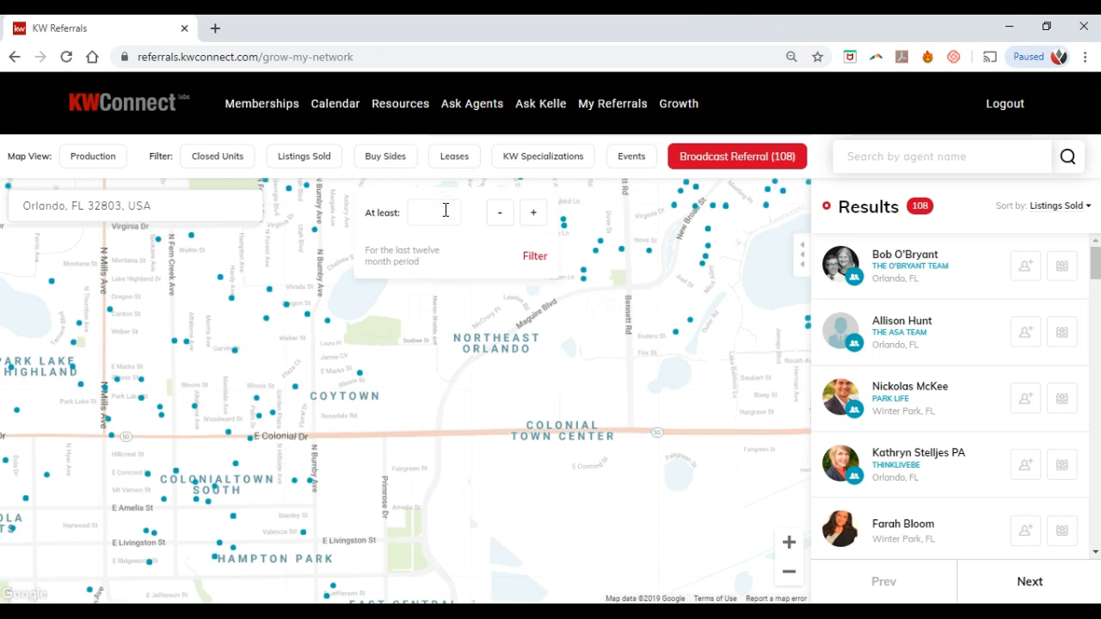
pyautogui.click(534, 256)
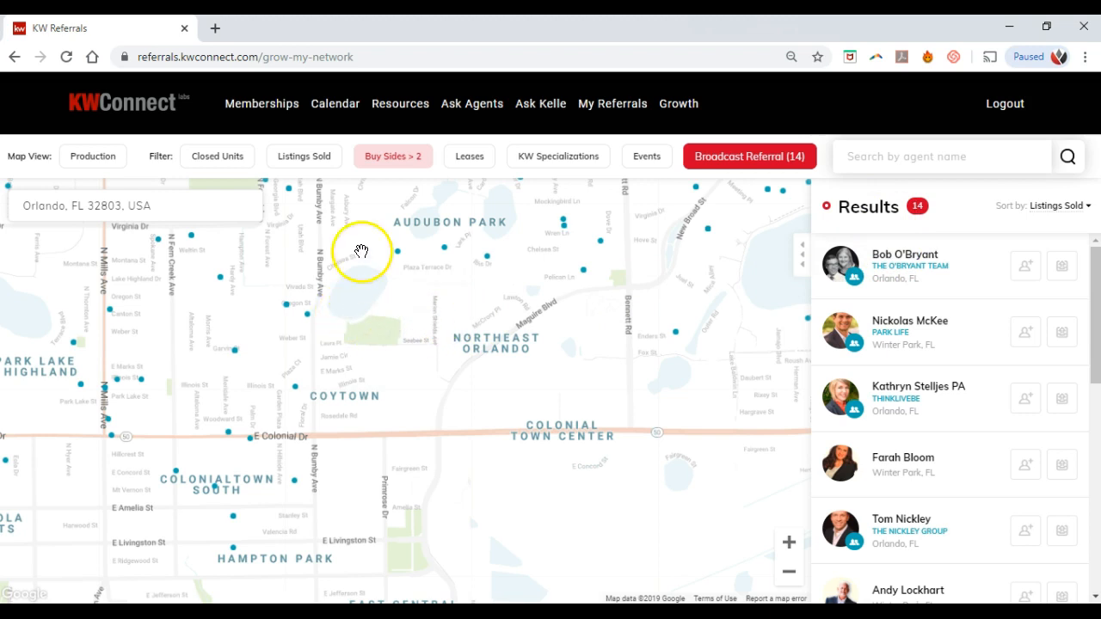
pyautogui.click(297, 56)
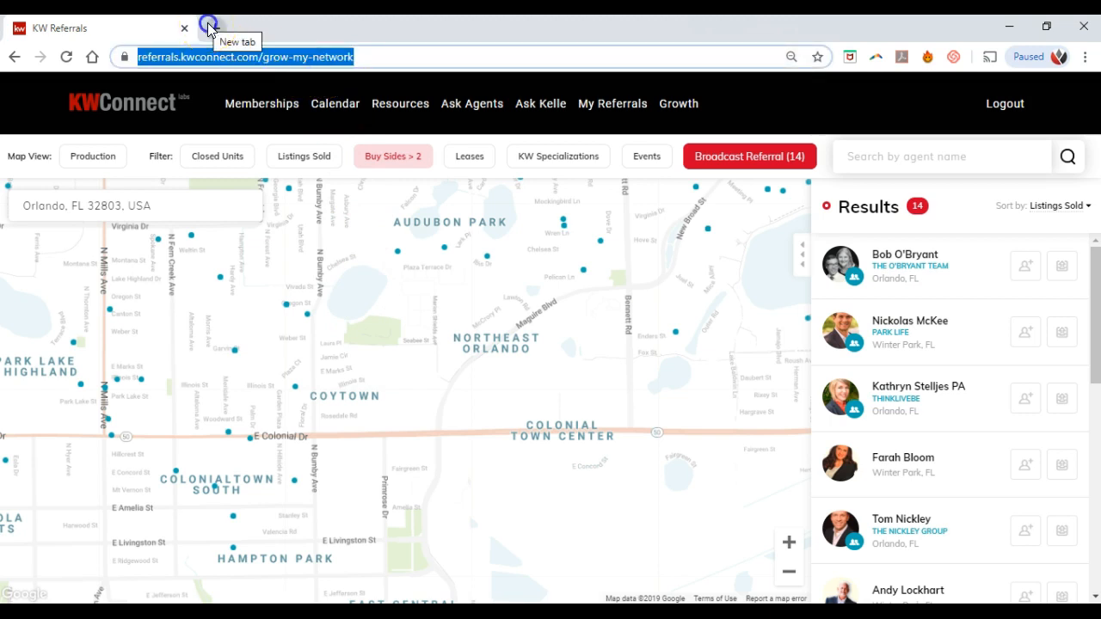
# Step: Open KW Command at agent.kw.com in a new tab and accept the cookie notice
pyautogui.click(209, 27)
pyautogui.write('agent')
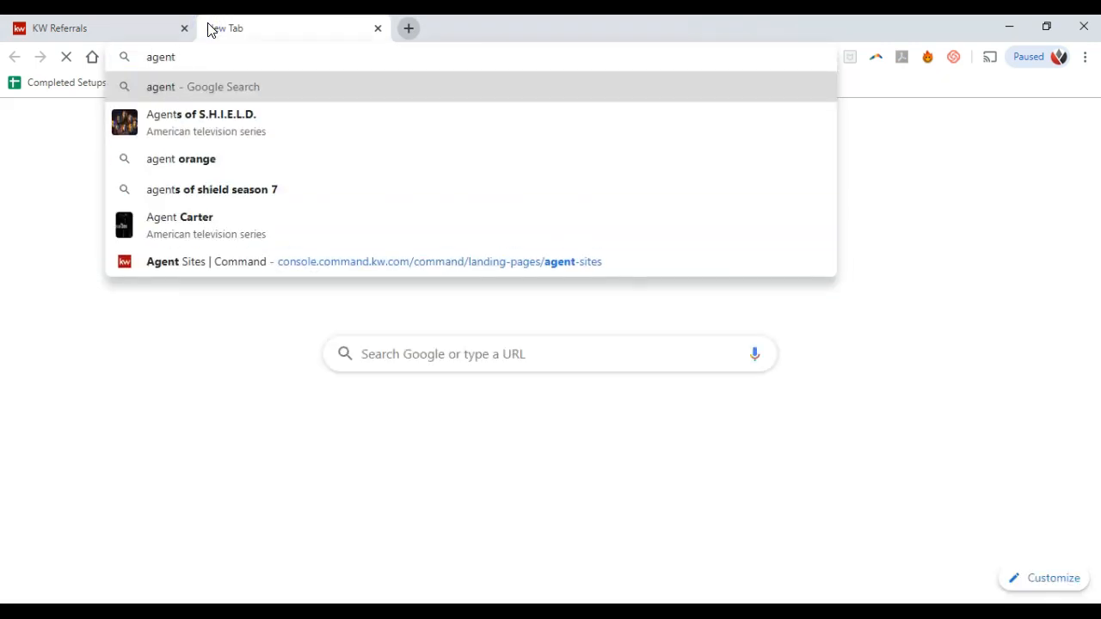
pyautogui.write('.kw.com')
pyautogui.press('Return')
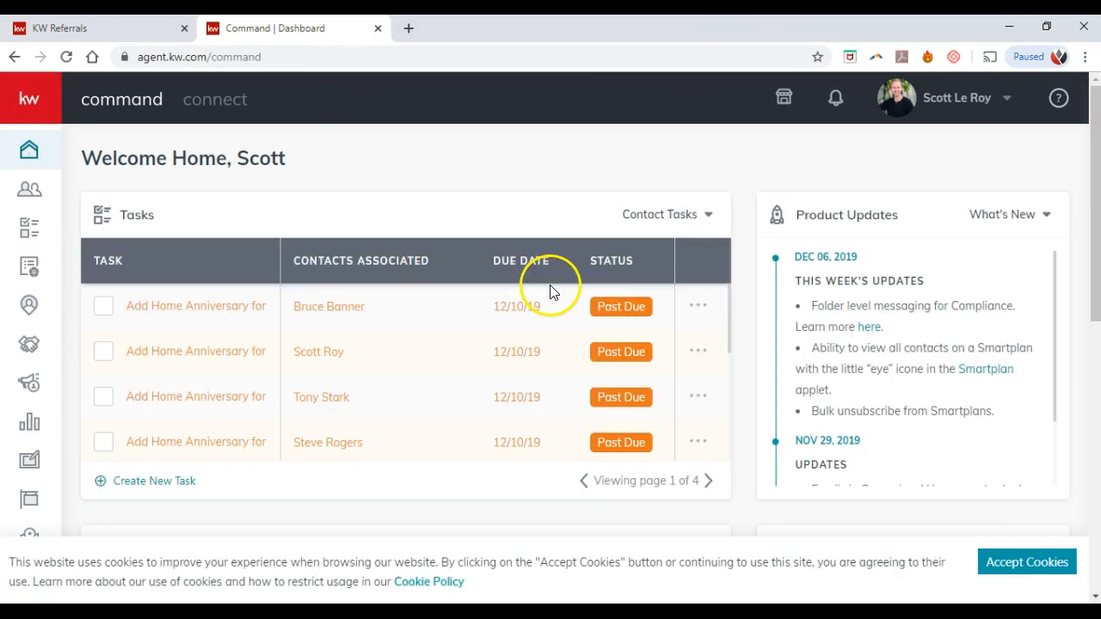
pyautogui.click(1005, 561)
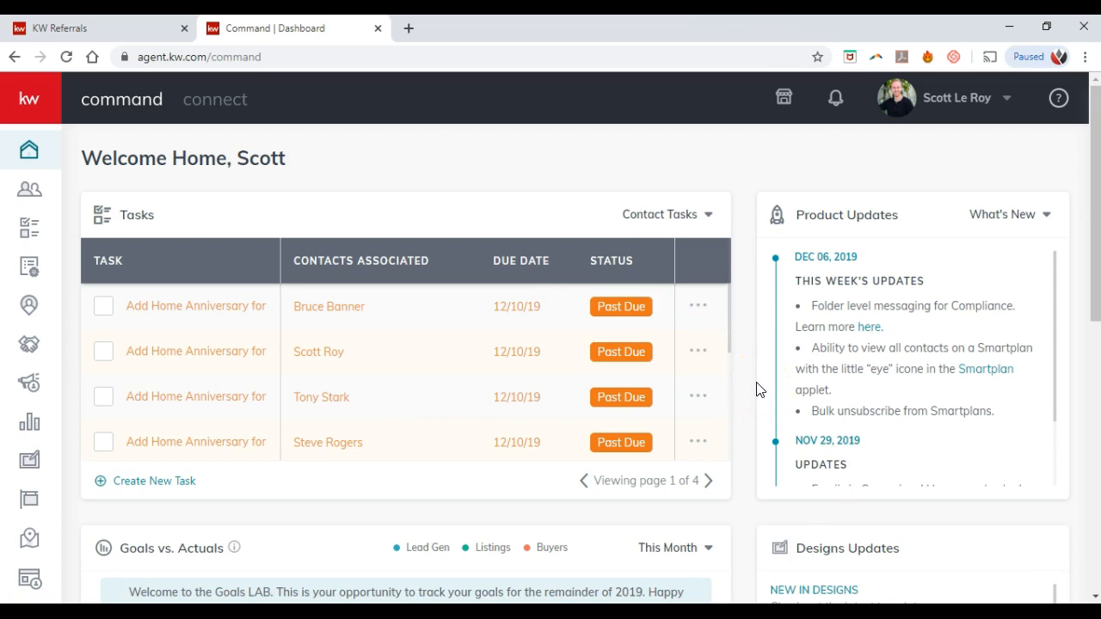
# Step: Open KW Command's Referrals dashboard, then return to the KWConnect map tab
pyautogui.click(41, 104)
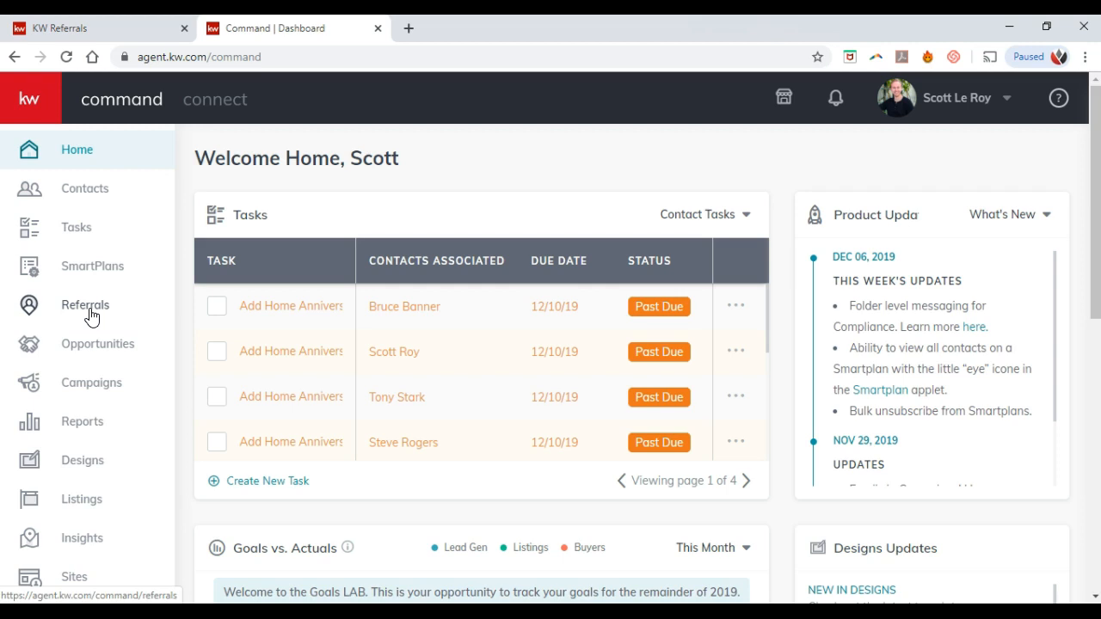
pyautogui.click(90, 315)
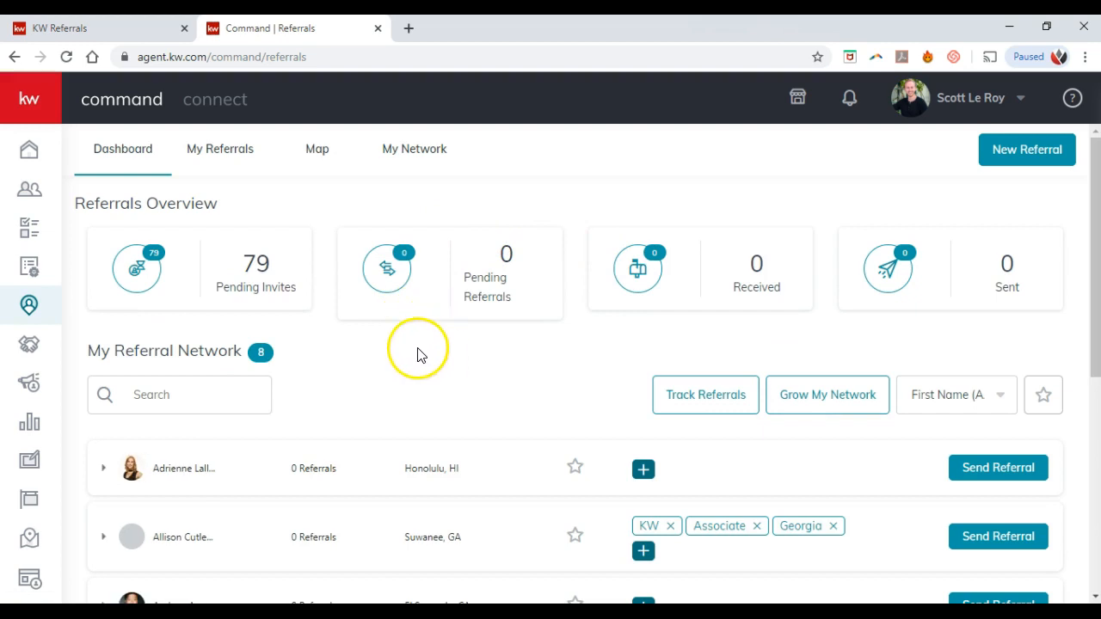
pyautogui.click(126, 31)
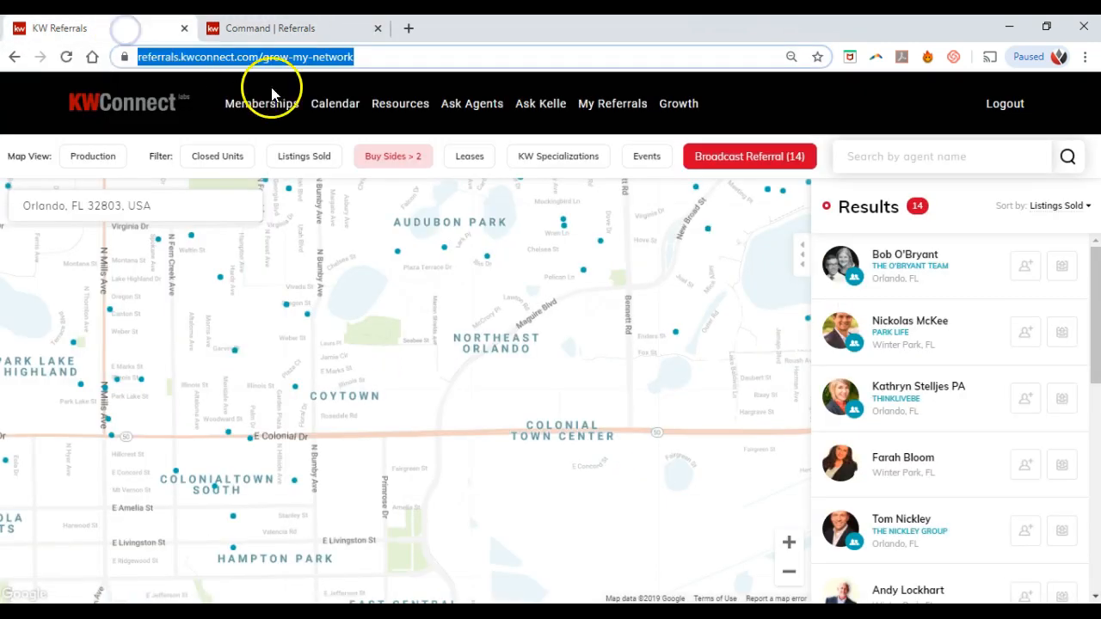
# Step: Compare KWConnect's My Referrals page with KW Command's Referrals dashboard, ending on Command
pyautogui.click(612, 107)
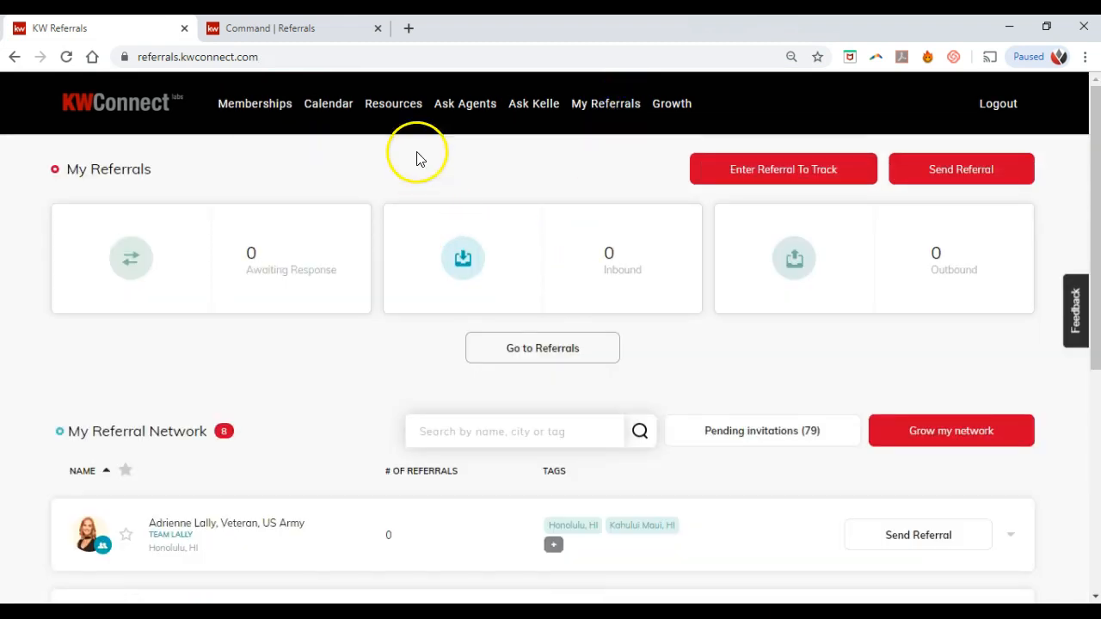
pyautogui.click(321, 31)
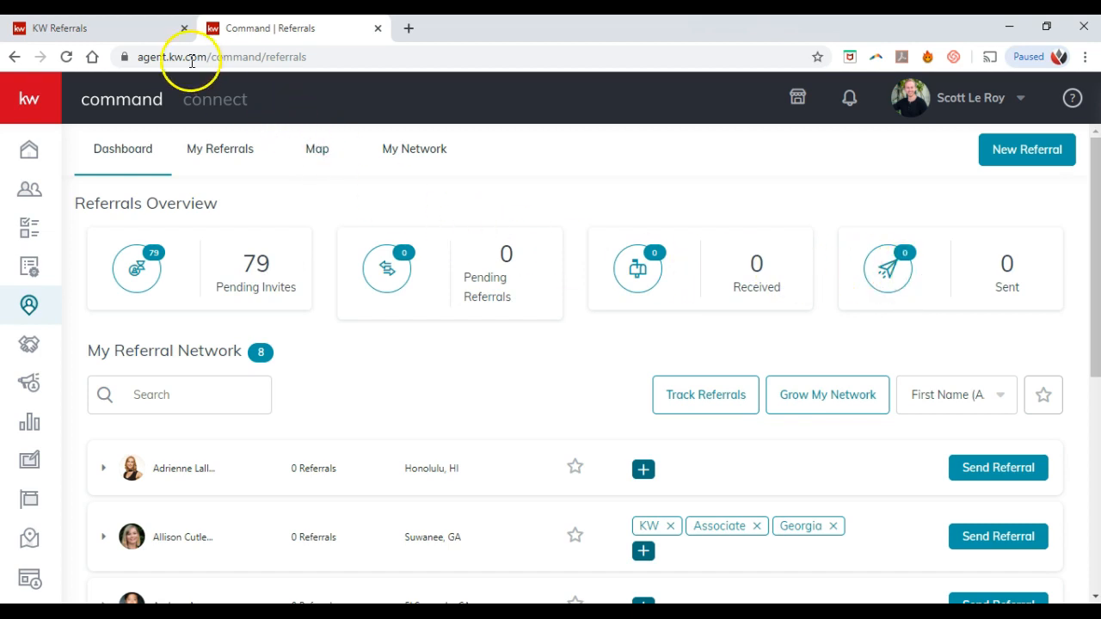
pyautogui.click(142, 31)
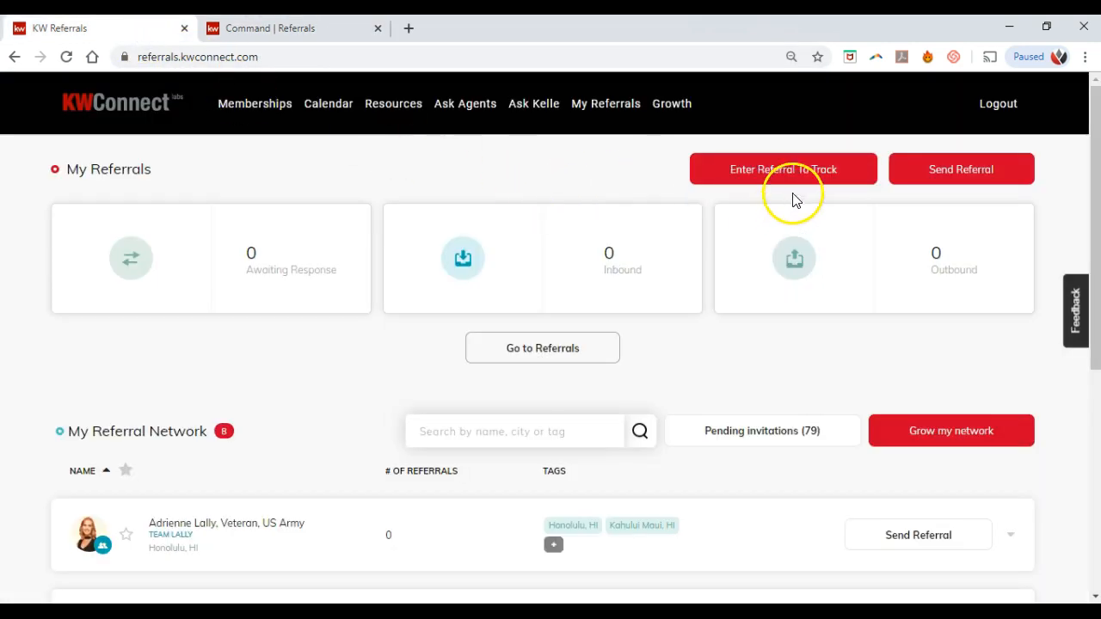
pyautogui.click(341, 33)
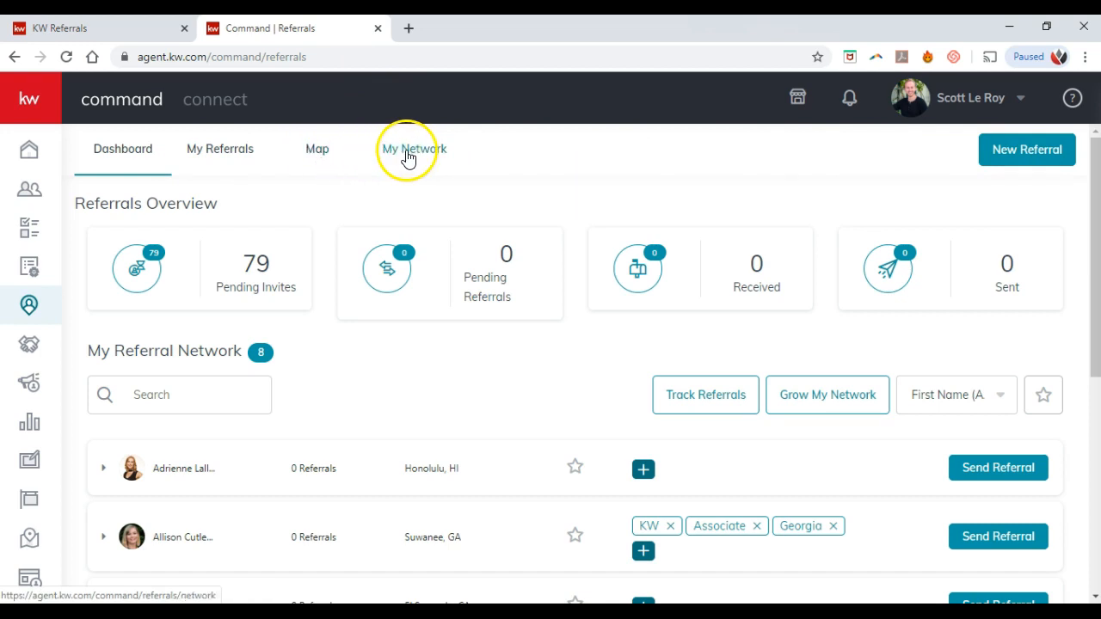
# Step: Open the referral network map, block location access, and zoom into central Orlando
pyautogui.click(320, 154)
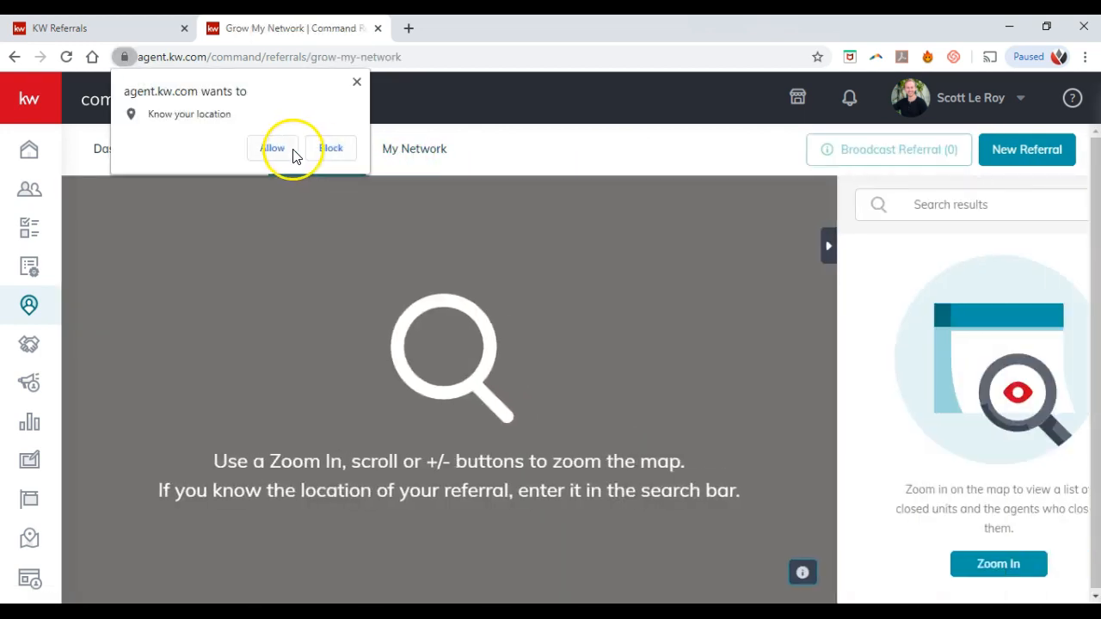
pyautogui.click(291, 152)
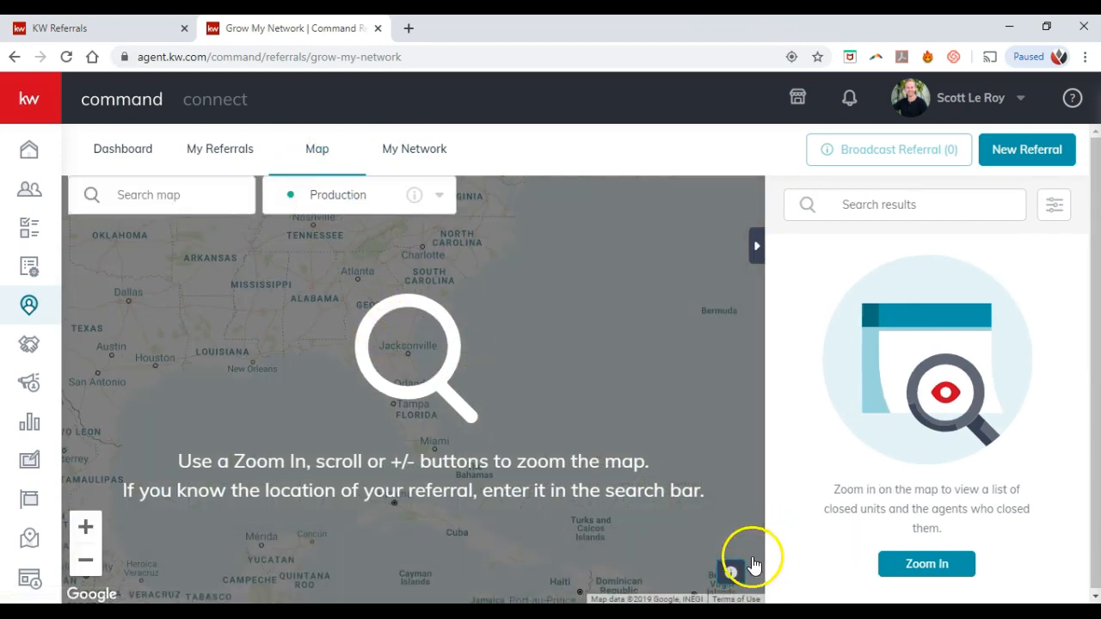
pyautogui.click(81, 525)
pyautogui.click(79, 523)
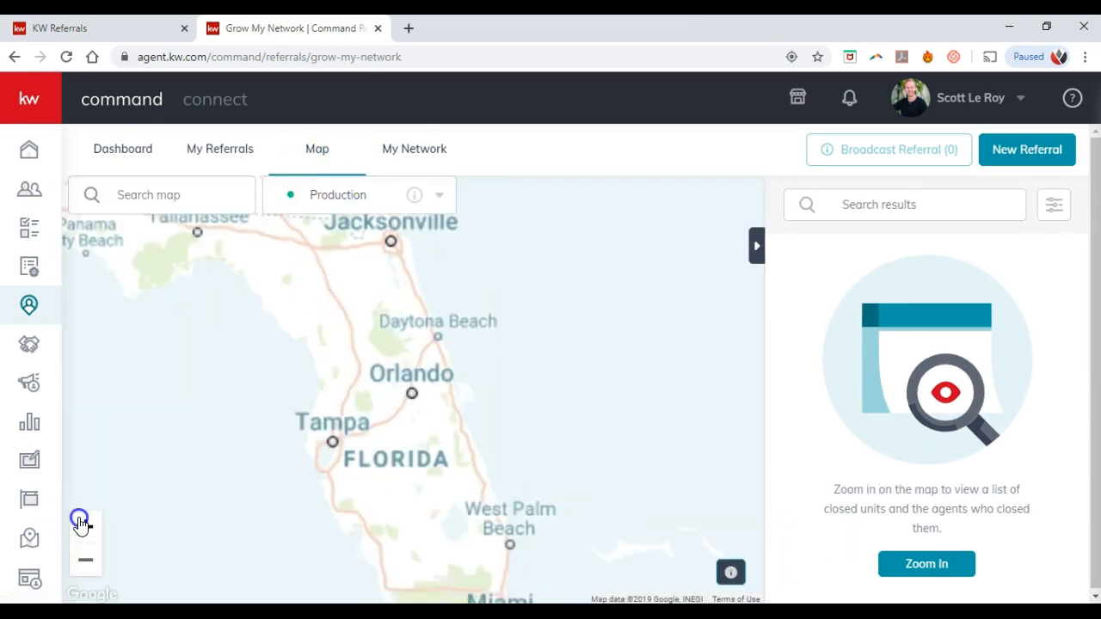
pyautogui.click(80, 523)
pyautogui.click(79, 523)
pyautogui.click(80, 524)
pyautogui.click(80, 524)
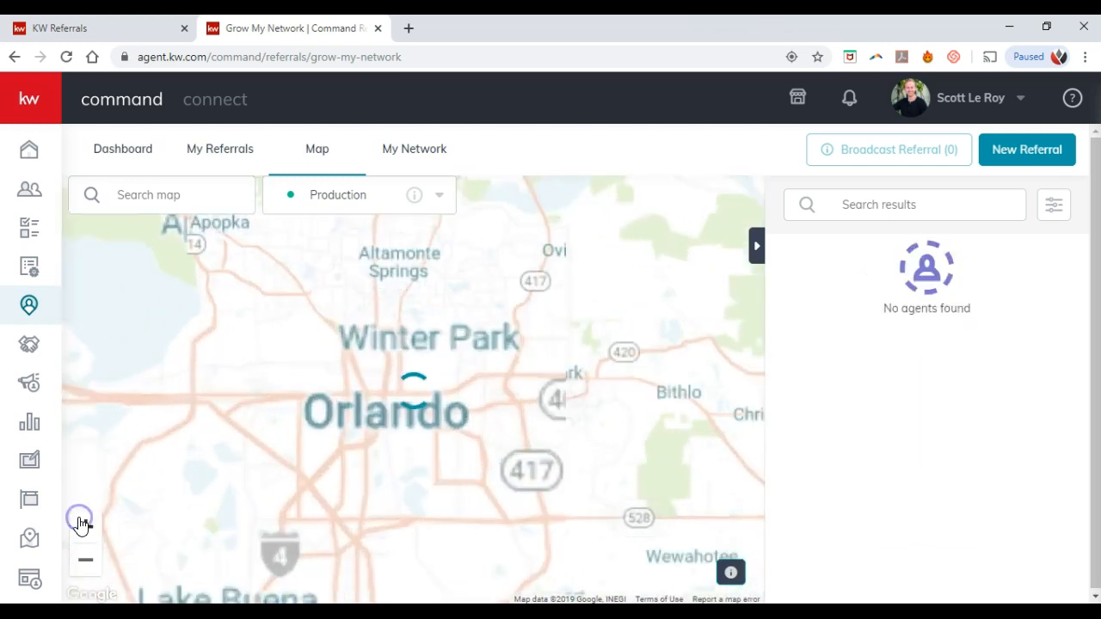
pyautogui.click(80, 524)
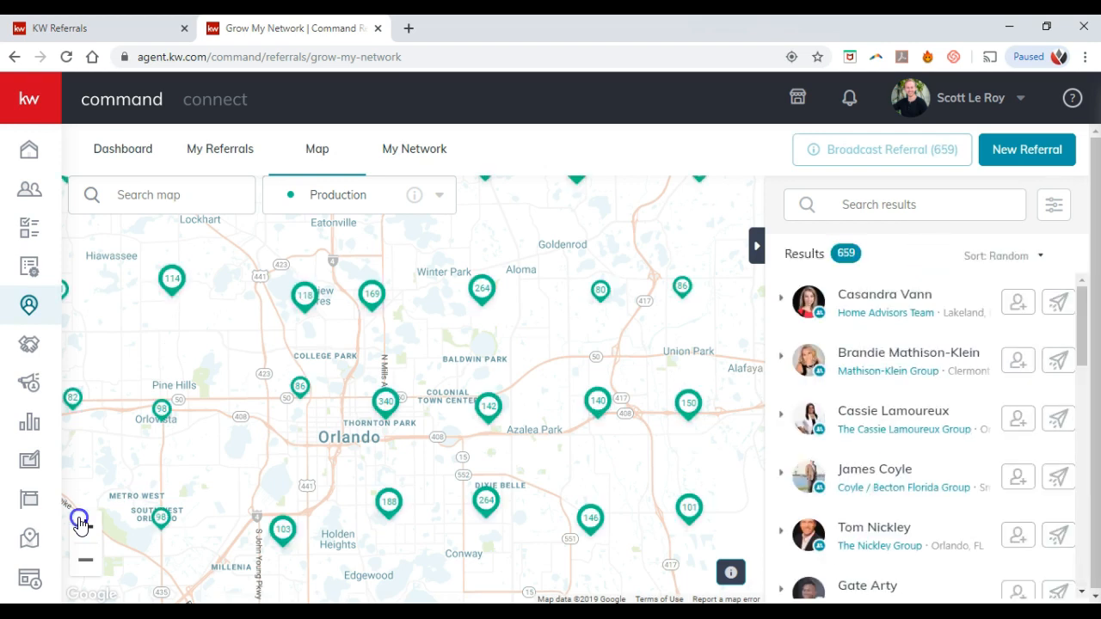
# Step: Zoom further around Coytown until individual agent markers show, listing 80 agents
pyautogui.moveTo(813, 150)
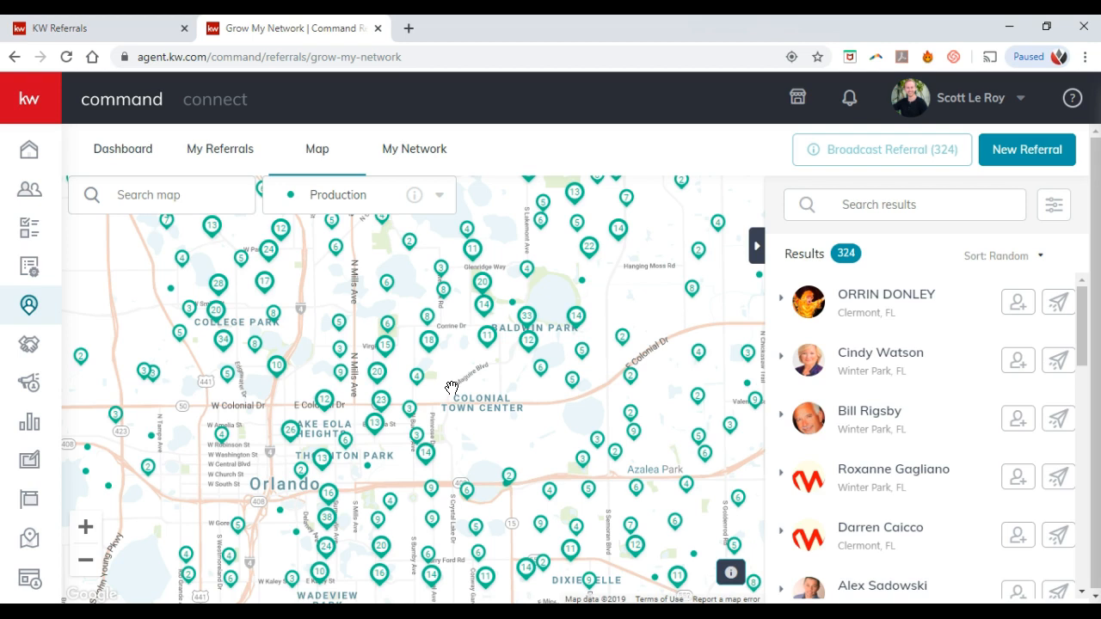
pyautogui.click(87, 528)
pyautogui.click(87, 527)
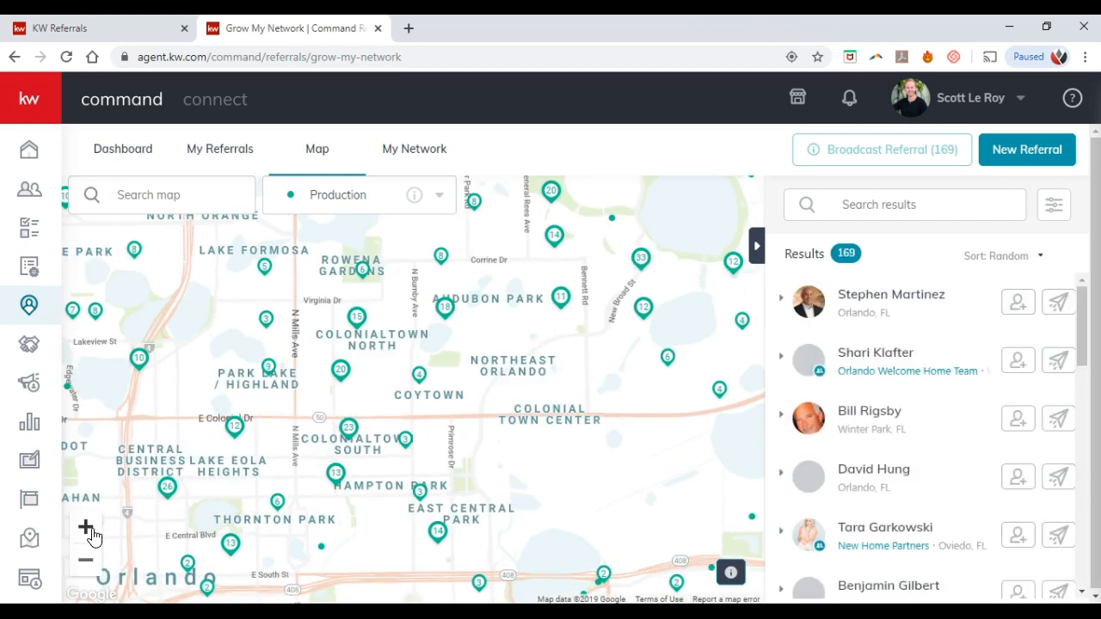
pyautogui.click(89, 529)
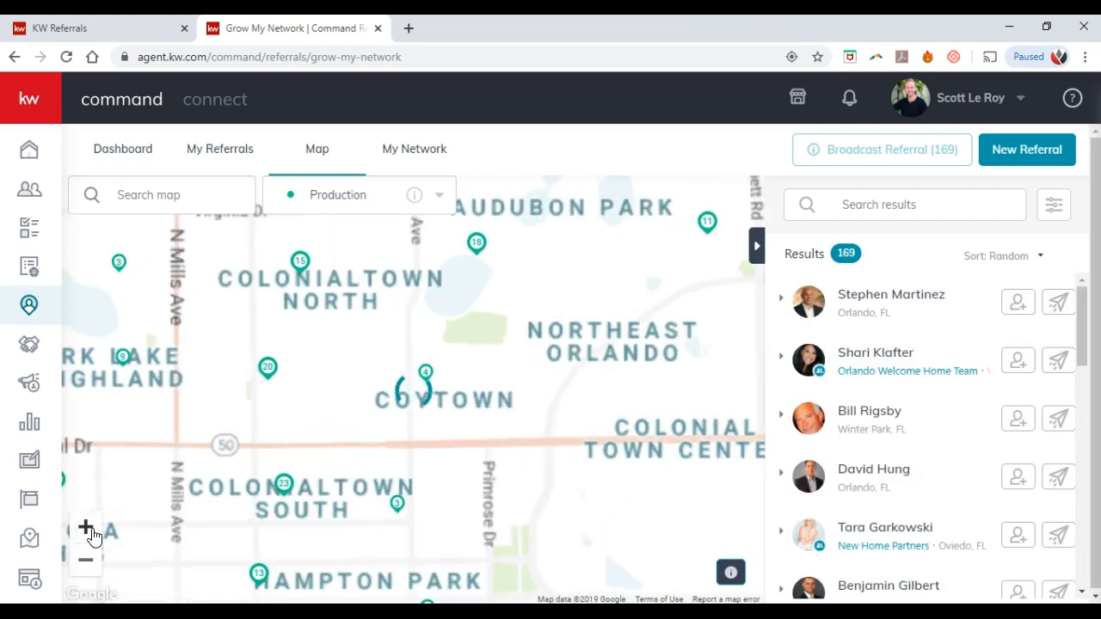
pyautogui.click(107, 526)
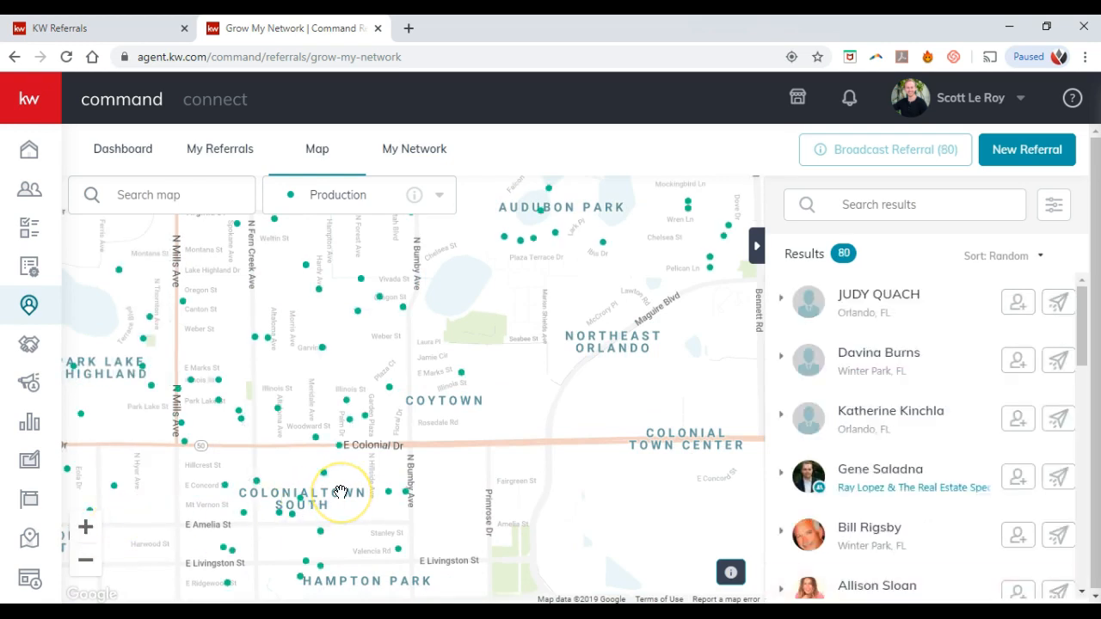
# Step: Sort the Coytown agent results by Closed Units
pyautogui.click(1031, 257)
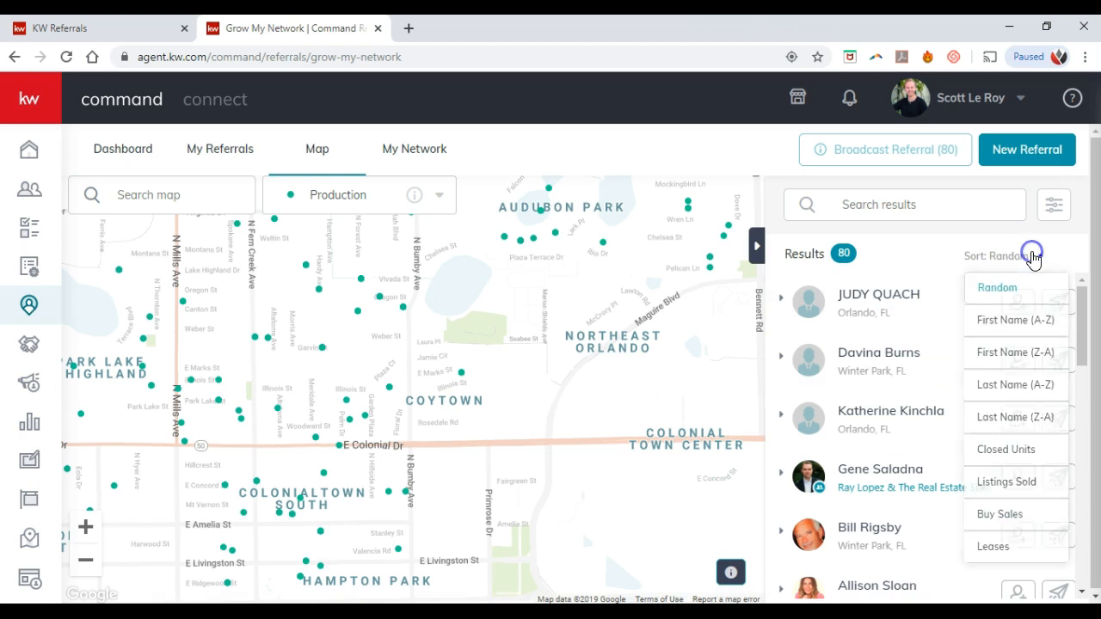
pyautogui.click(1007, 449)
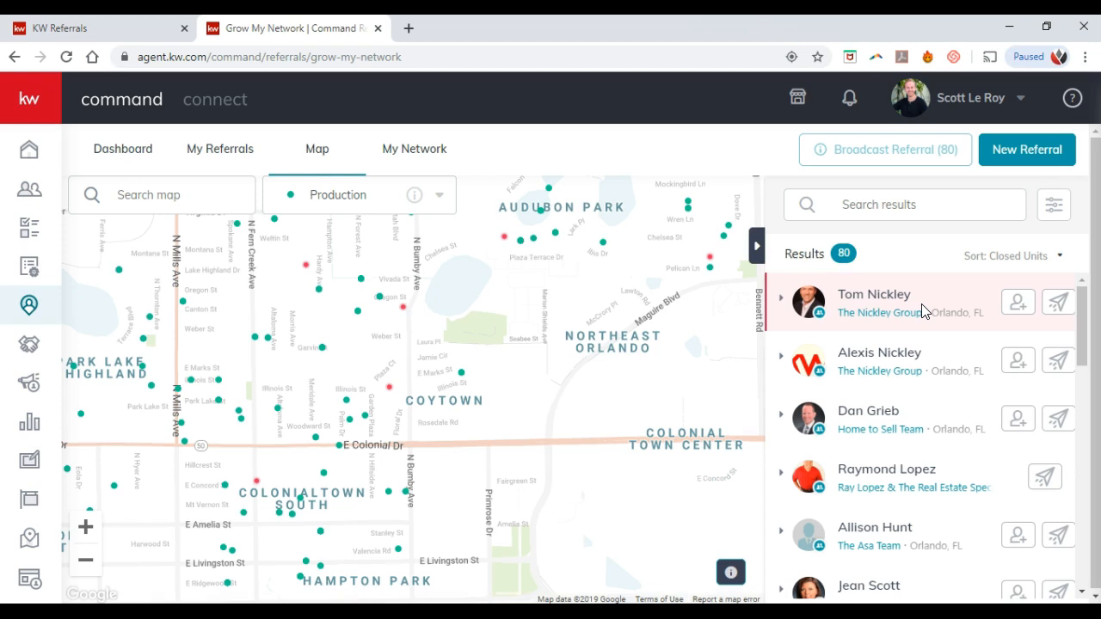
pyautogui.click(861, 308)
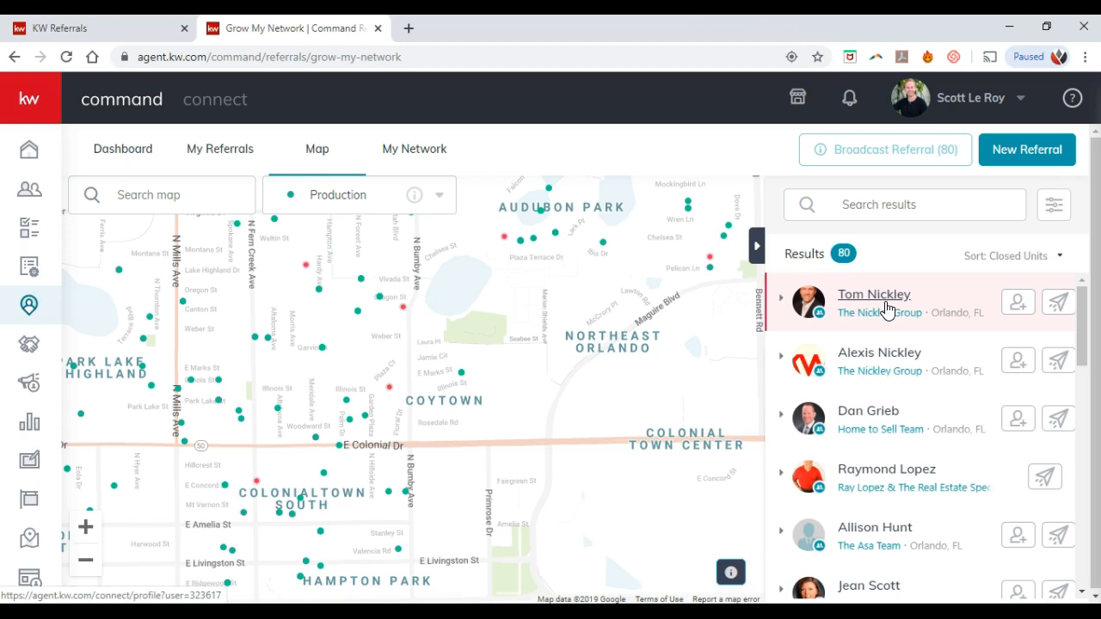
pyautogui.click(882, 368)
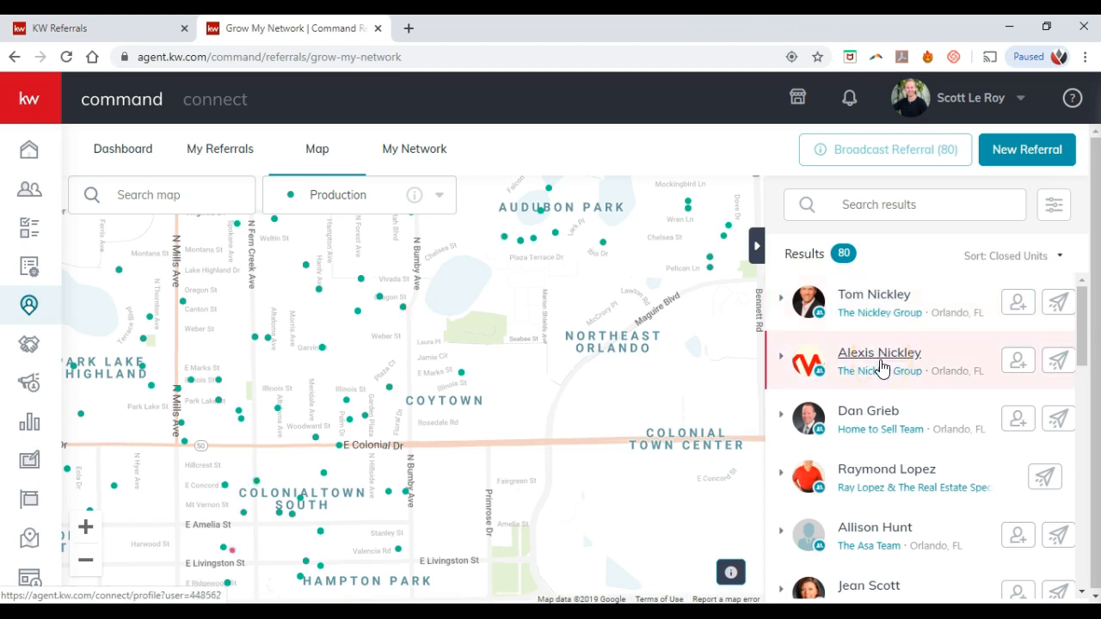
pyautogui.moveTo(882, 368); pyautogui.dragTo(925, 367)
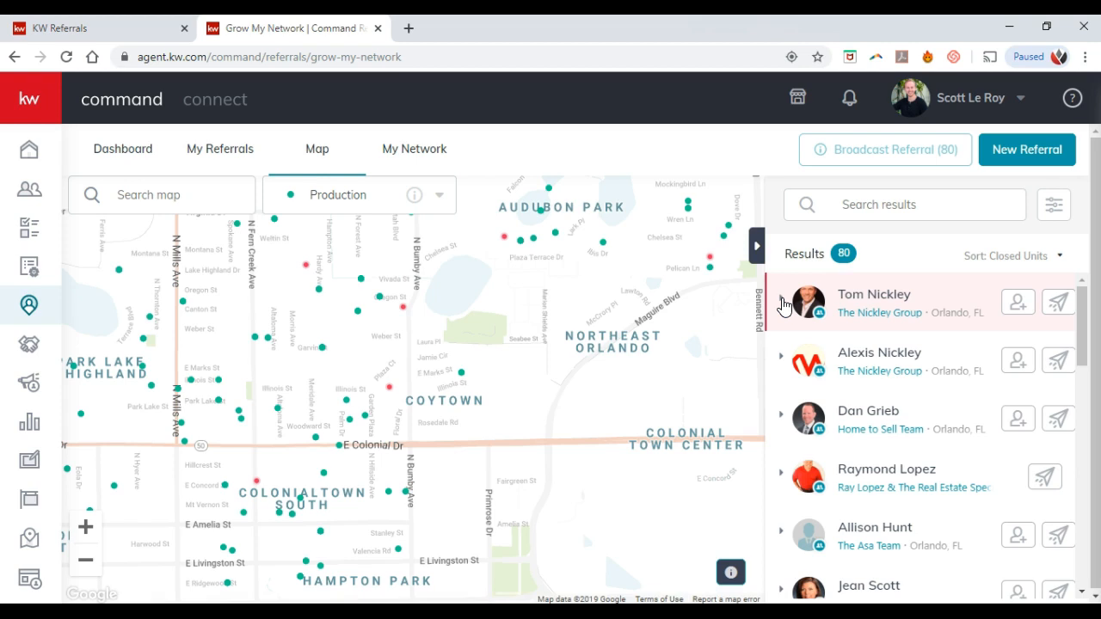
# Step: Expand the top four agents' rows to review their contact details and stats
pyautogui.click(782, 304)
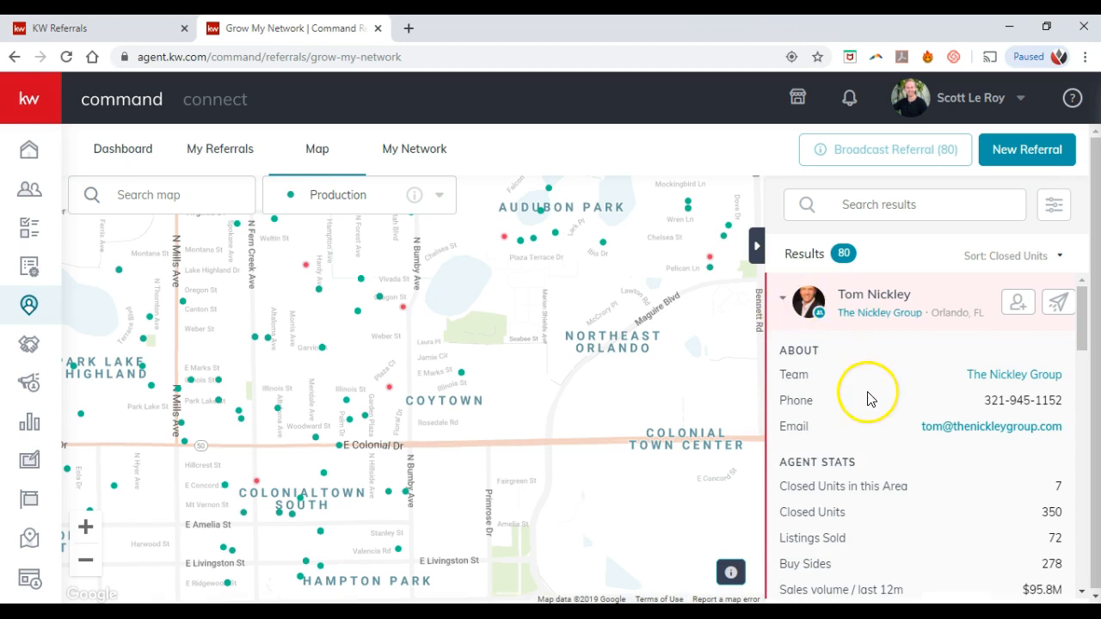
pyautogui.scroll(-1, 964, 465)
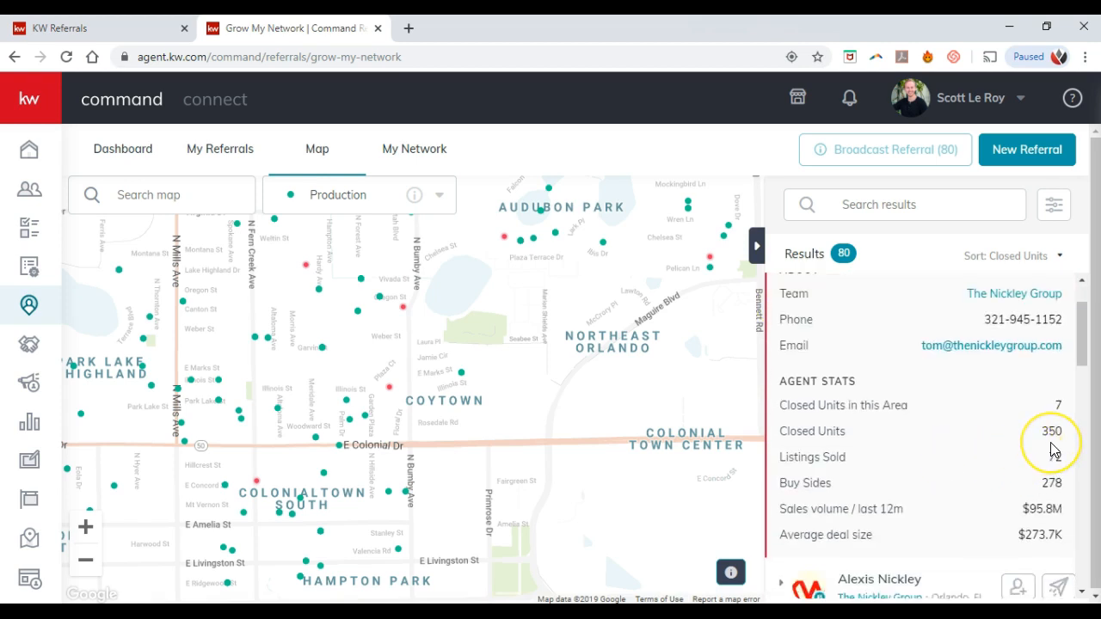
pyautogui.scroll(-2, 1053, 446)
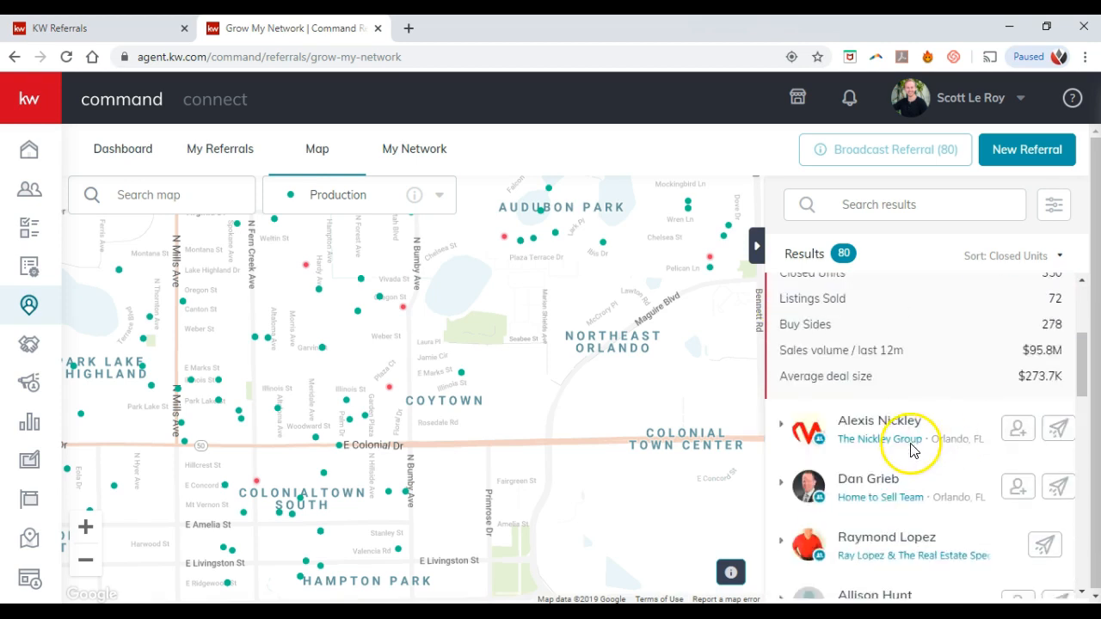
pyautogui.click(779, 423)
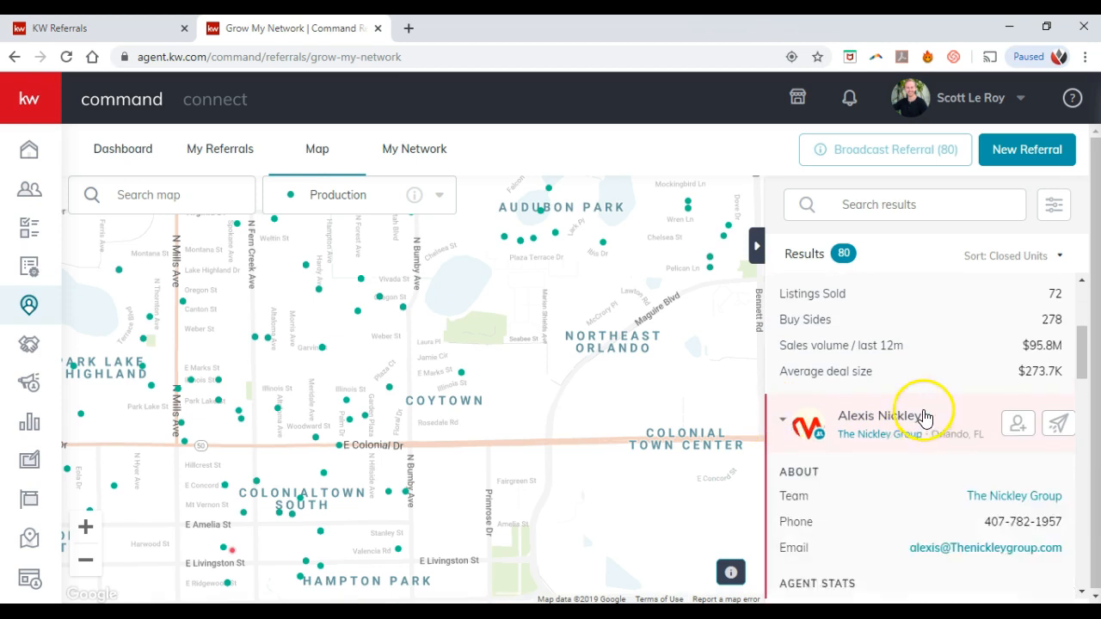
pyautogui.scroll(-2, 925, 417)
pyautogui.scroll(-2, 925, 416)
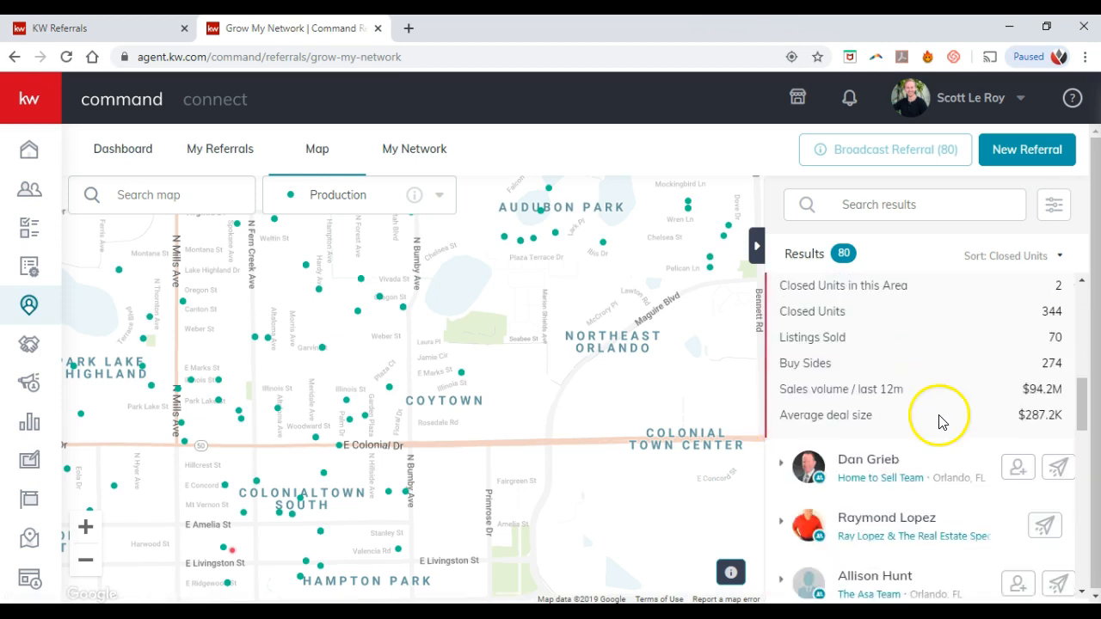
pyautogui.click(808, 473)
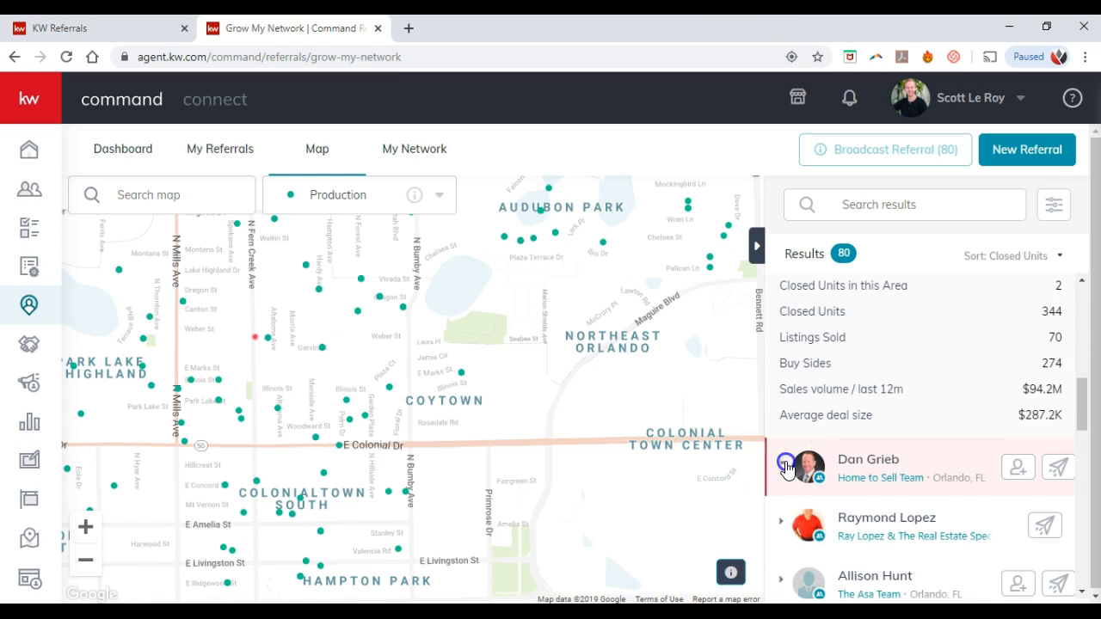
pyautogui.scroll(-3, 865, 403)
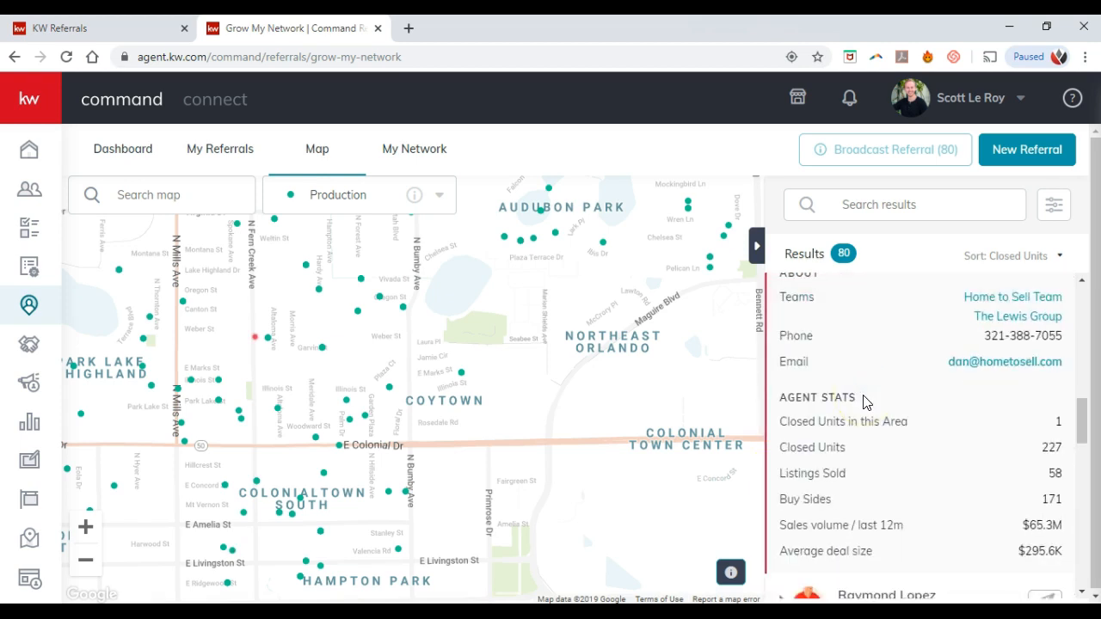
pyautogui.scroll(-1, 865, 403)
pyautogui.click(783, 520)
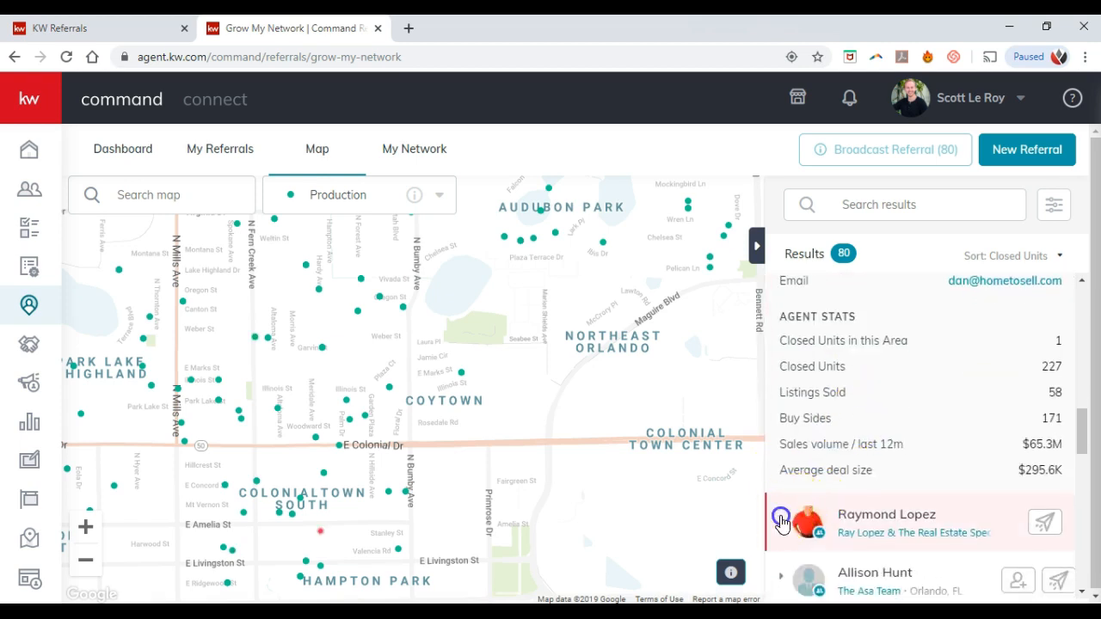
pyautogui.scroll(-2, 872, 437)
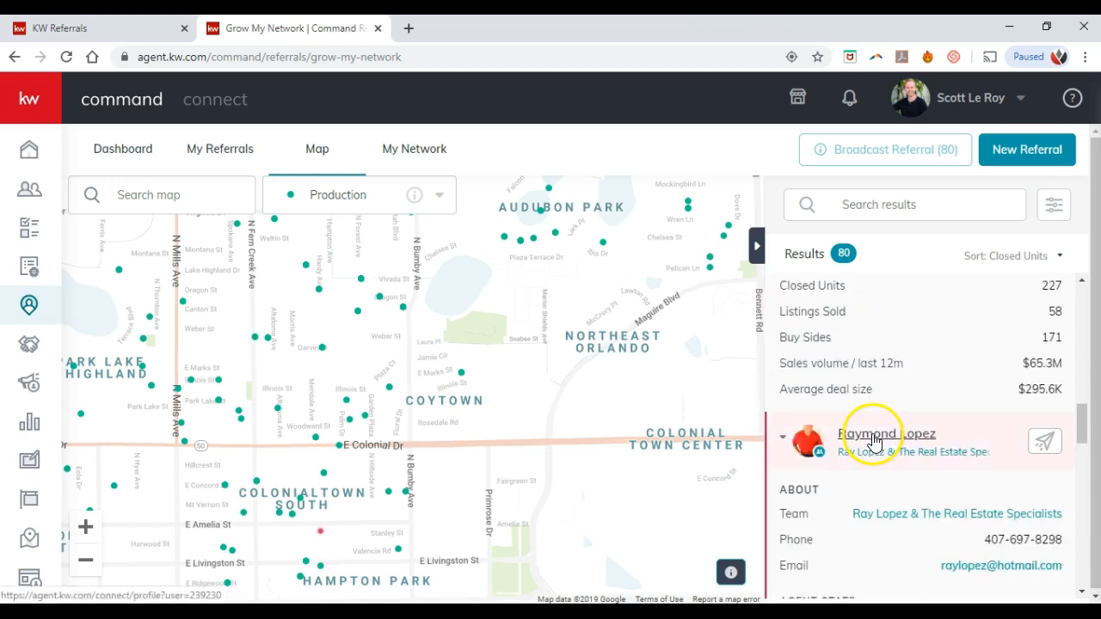
pyautogui.scroll(-1, 874, 440)
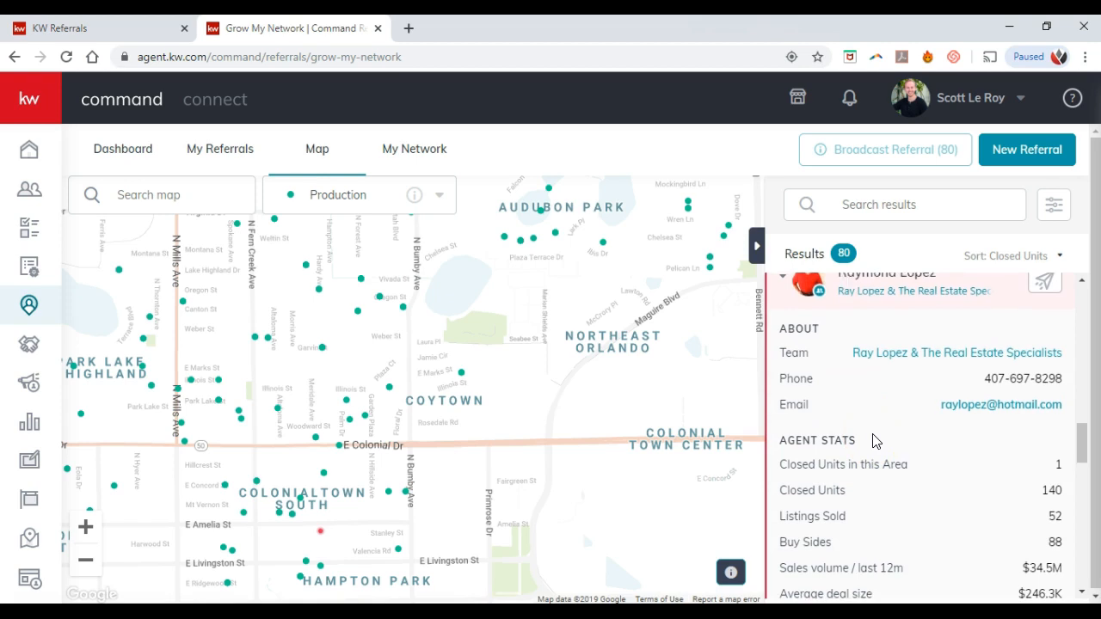
pyautogui.scroll(1, 874, 442)
# Step: Collapse the expanded agent rows, leaving the list led by the 350-closed-unit agent
pyautogui.click(781, 365)
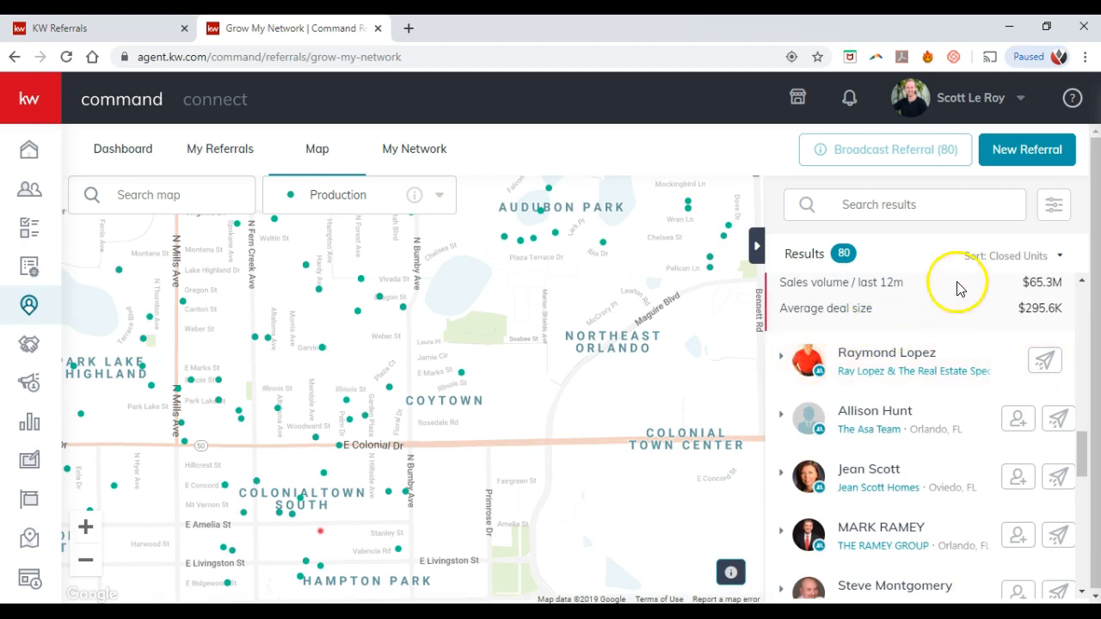
pyautogui.scroll(2, 799, 369)
pyautogui.scroll(3, 800, 369)
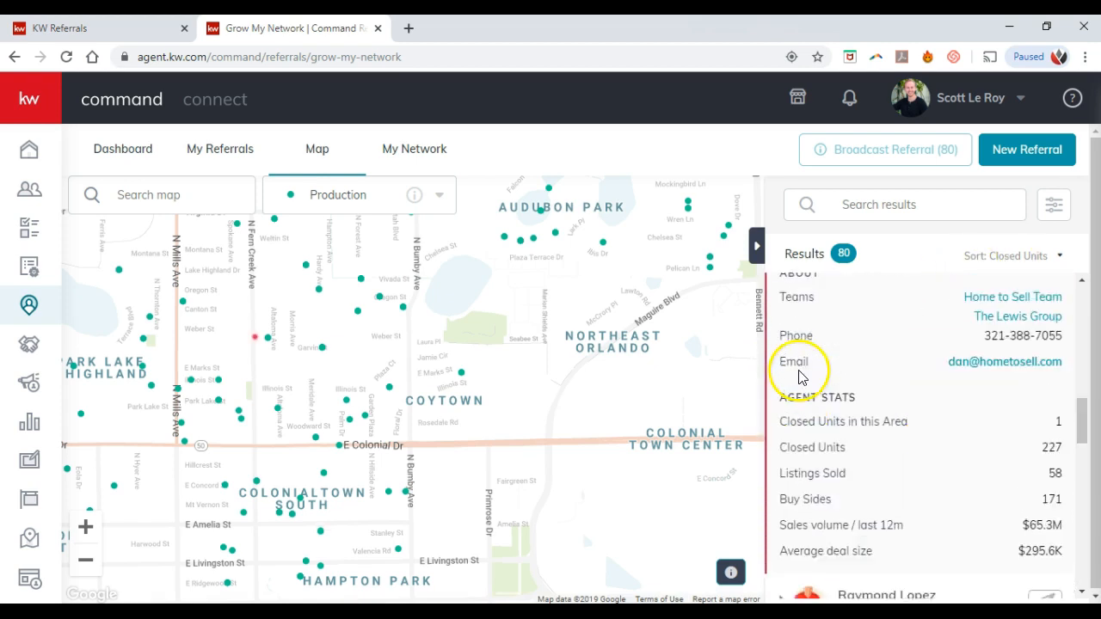
pyautogui.click(782, 387)
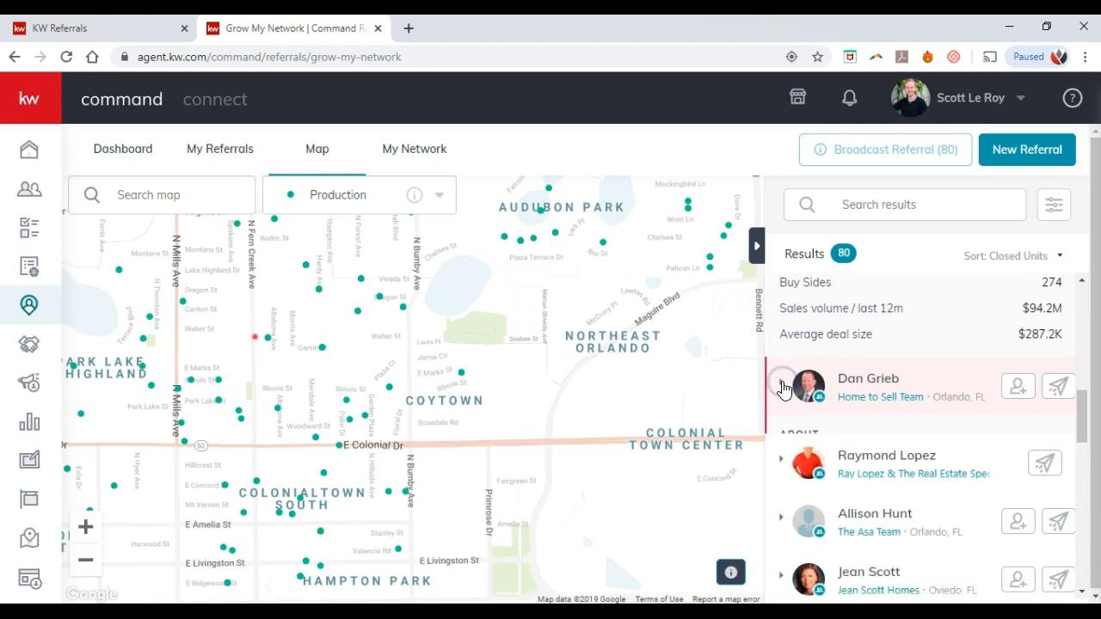
pyautogui.scroll(4, 789, 392)
pyautogui.click(781, 343)
pyautogui.click(291, 332)
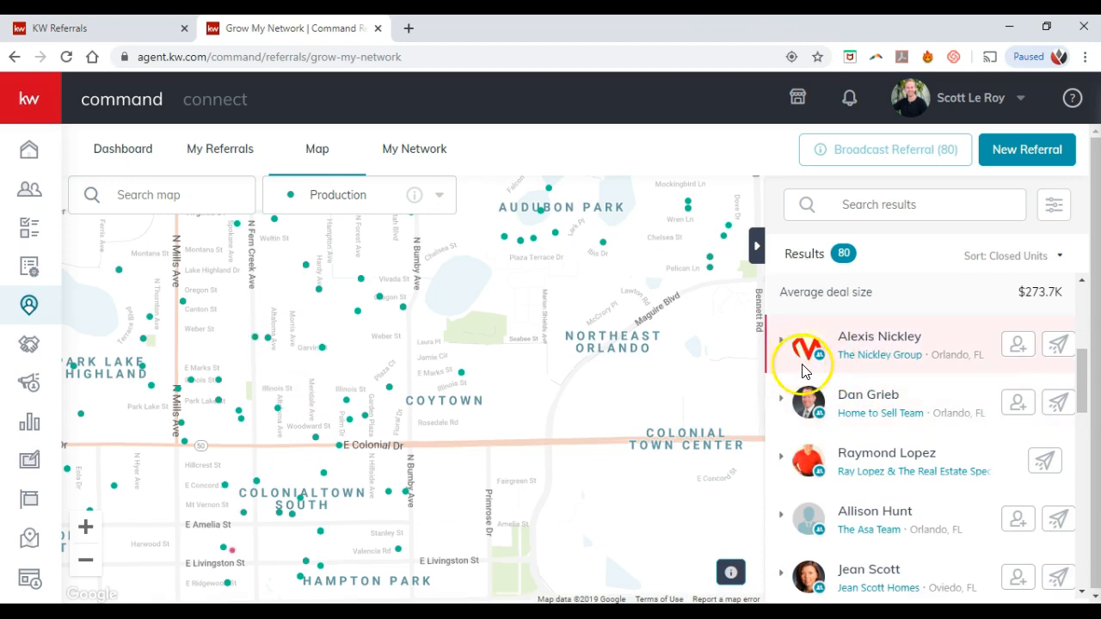
pyautogui.scroll(4, 800, 369)
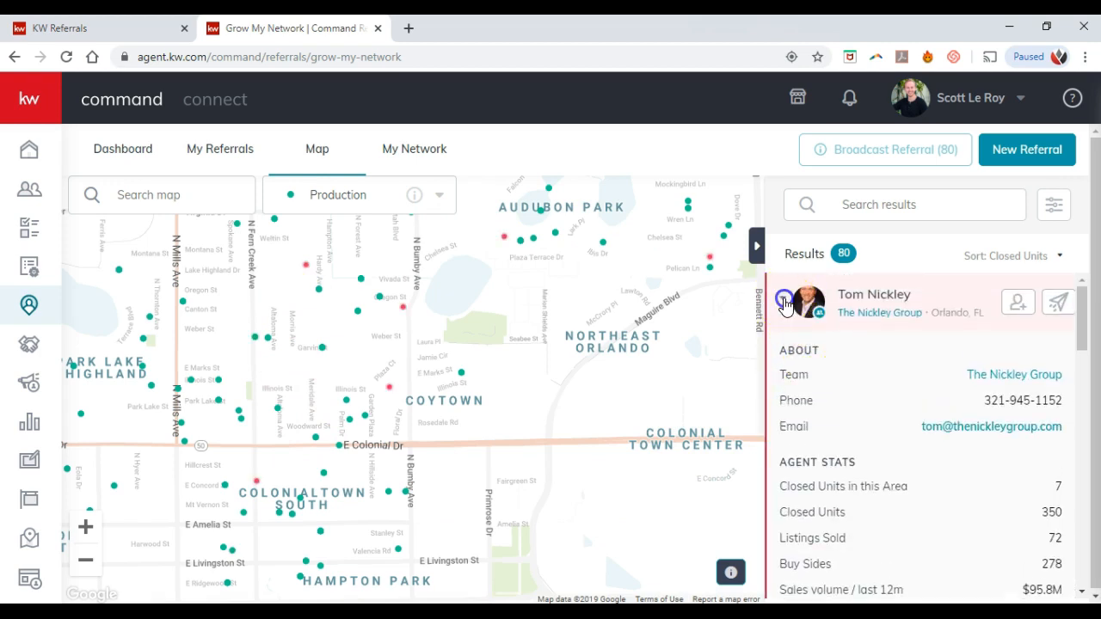
pyautogui.click(782, 299)
pyautogui.click(1014, 260)
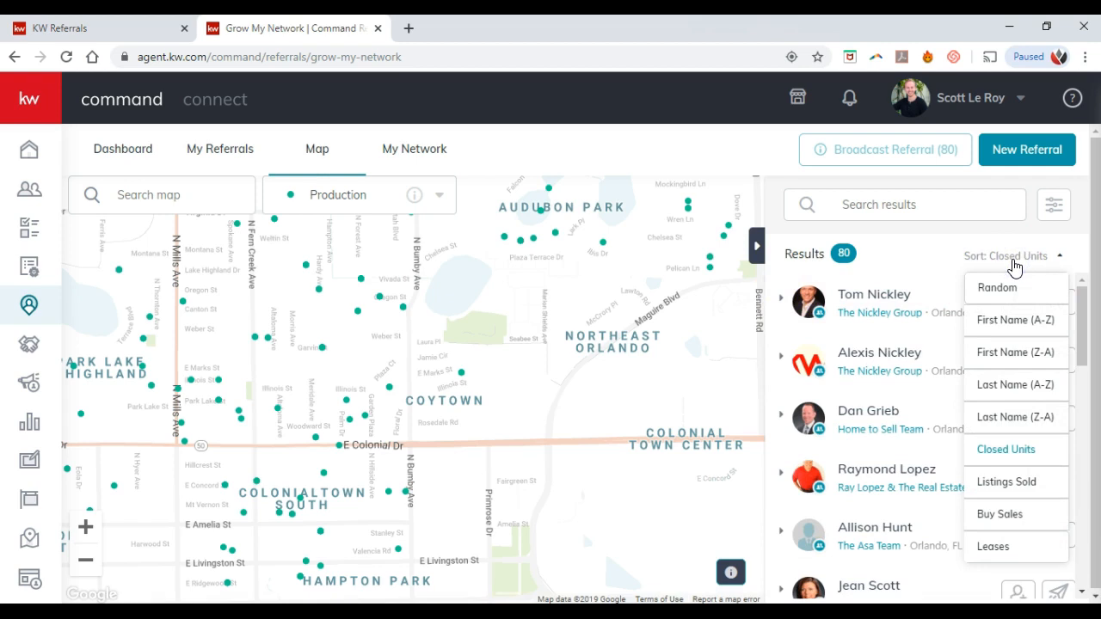
# Step: Dismiss the sort options and zoom the referral map in one level around Coytown to show 32 agents
pyautogui.click(896, 251)
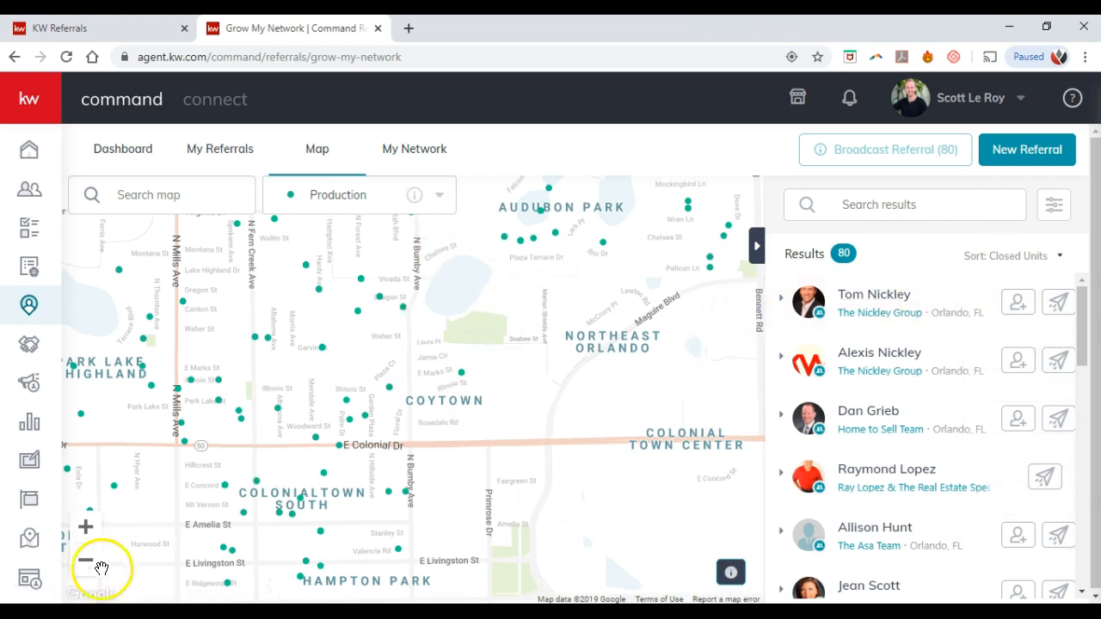
pyautogui.click(87, 529)
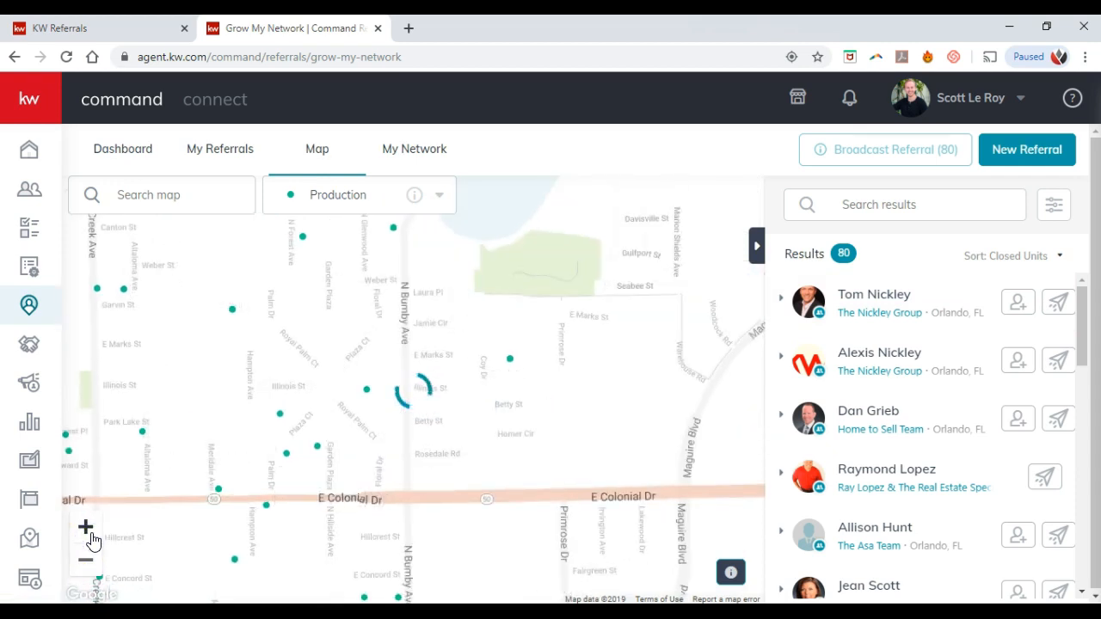
pyautogui.click(467, 393)
# Step: Open a pinned agent's info card on the map, then close it
pyautogui.click(511, 362)
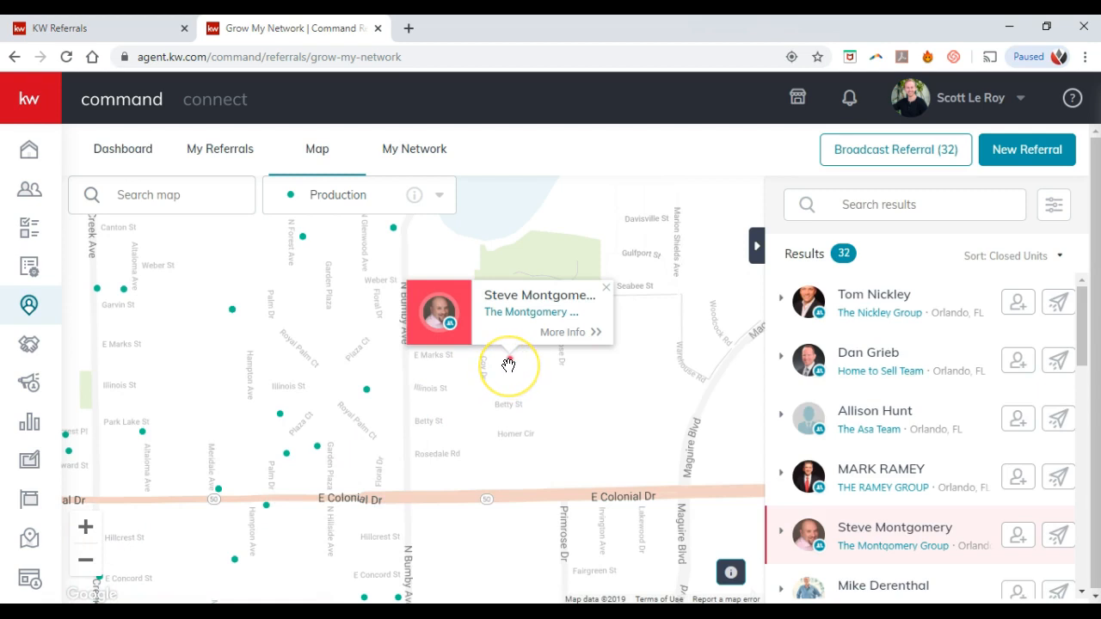
pyautogui.click(519, 348)
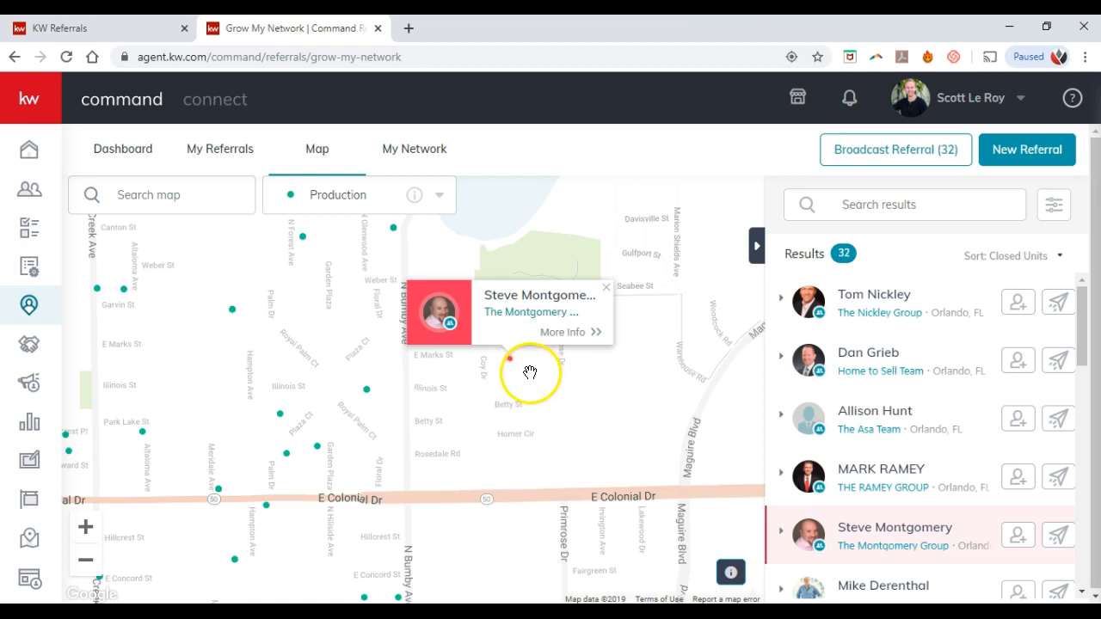
pyautogui.click(609, 293)
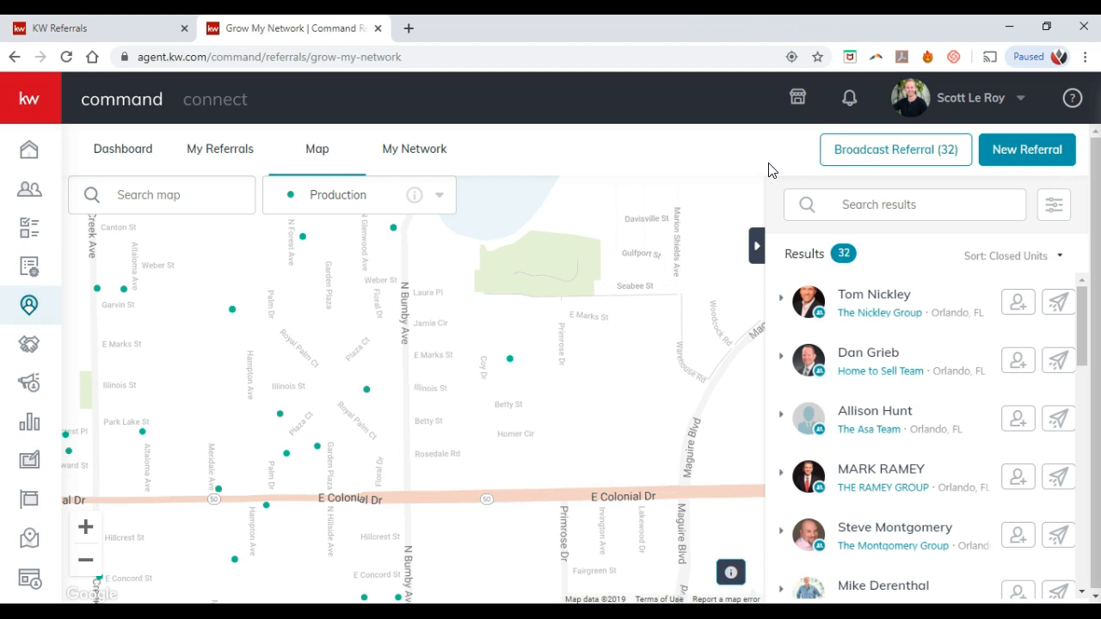
# Step: Go to Reports from the KW Command sidebar and show the Goals report
pyautogui.click(23, 99)
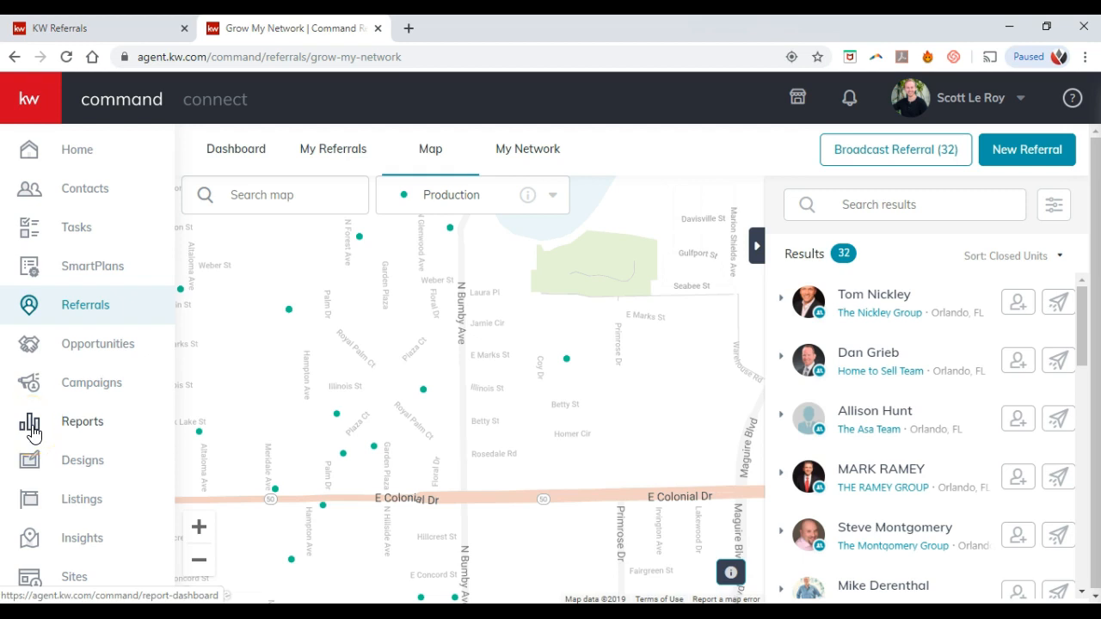
pyautogui.click(68, 422)
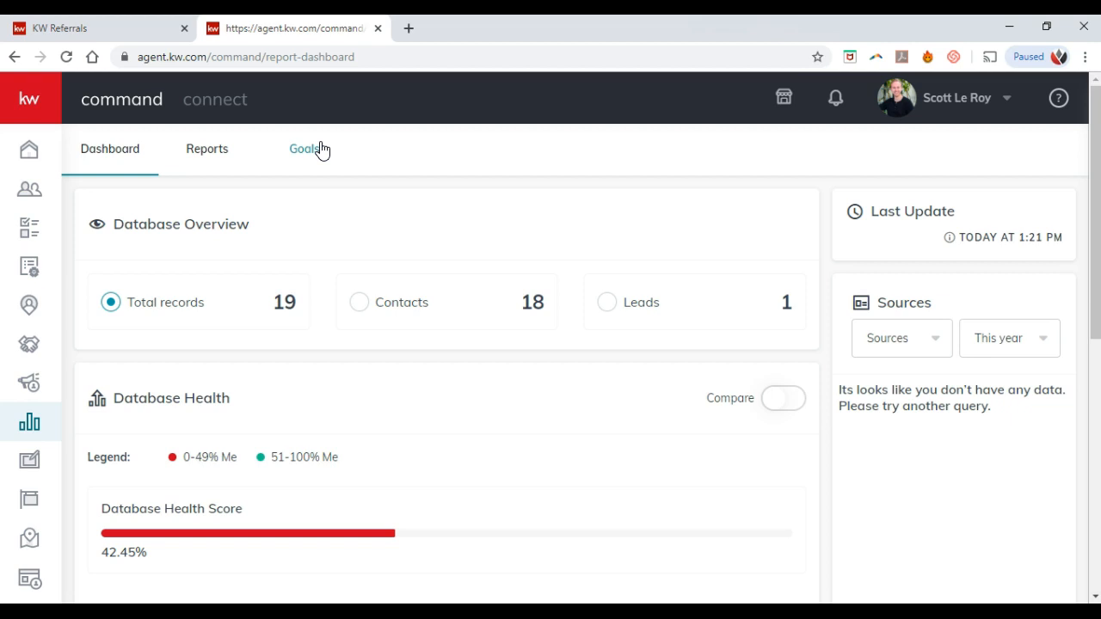
pyautogui.click(309, 150)
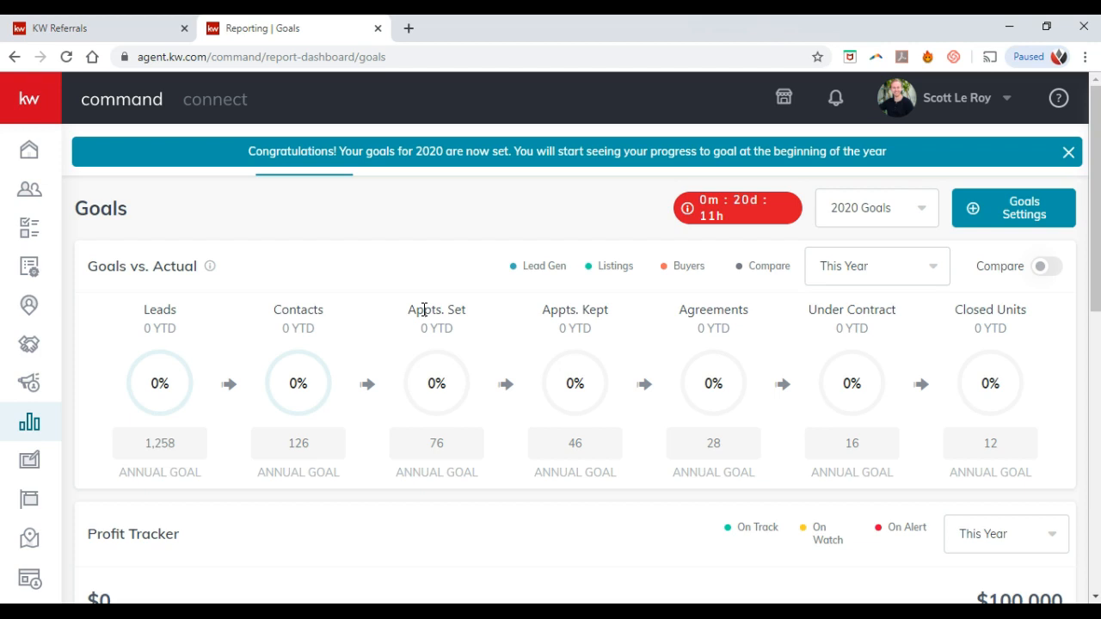
# Step: Scroll through the 2020 goals, profit tracker, conversion funnel and GCI charts, then return upward
pyautogui.scroll(-1, 424, 310)
pyautogui.moveTo(422, 315)
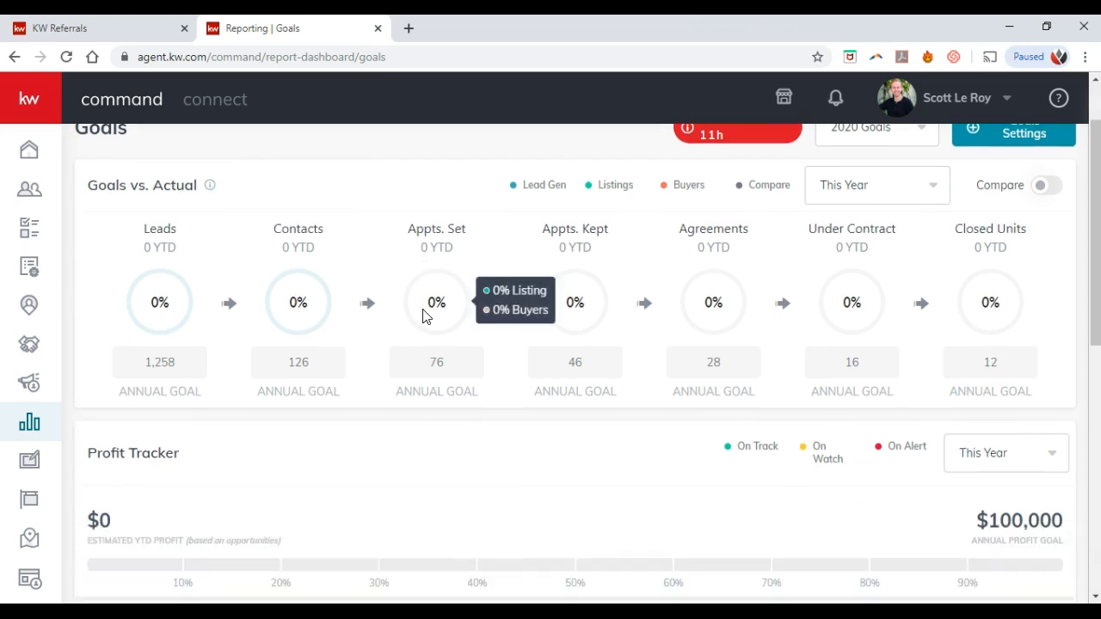
pyautogui.scroll(-1, 413, 327)
pyautogui.scroll(-4, 414, 326)
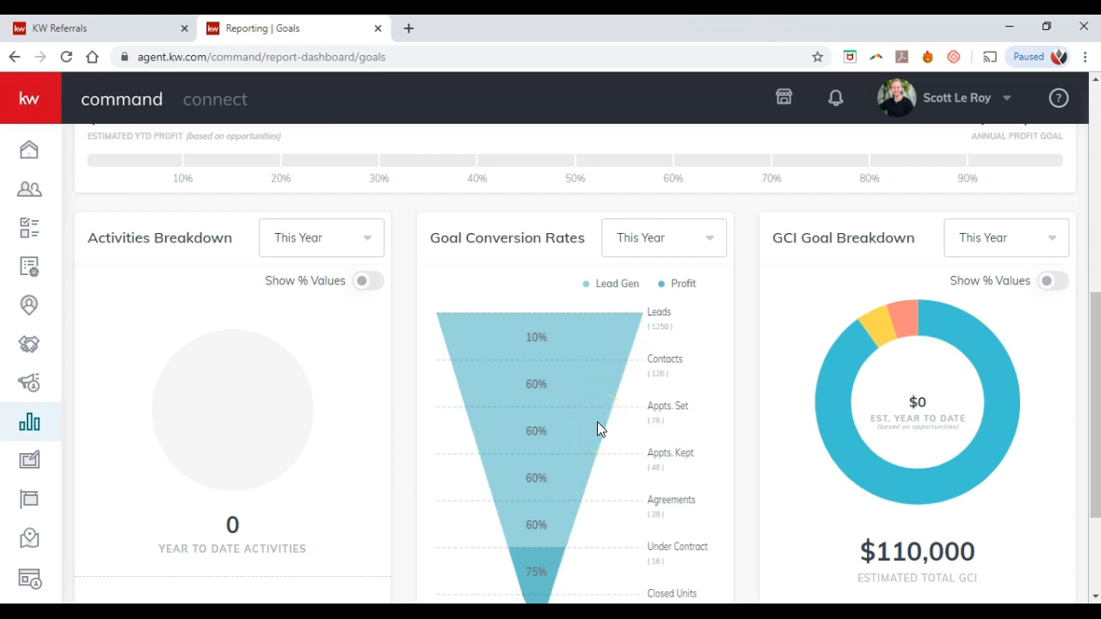
pyautogui.scroll(-1, 600, 427)
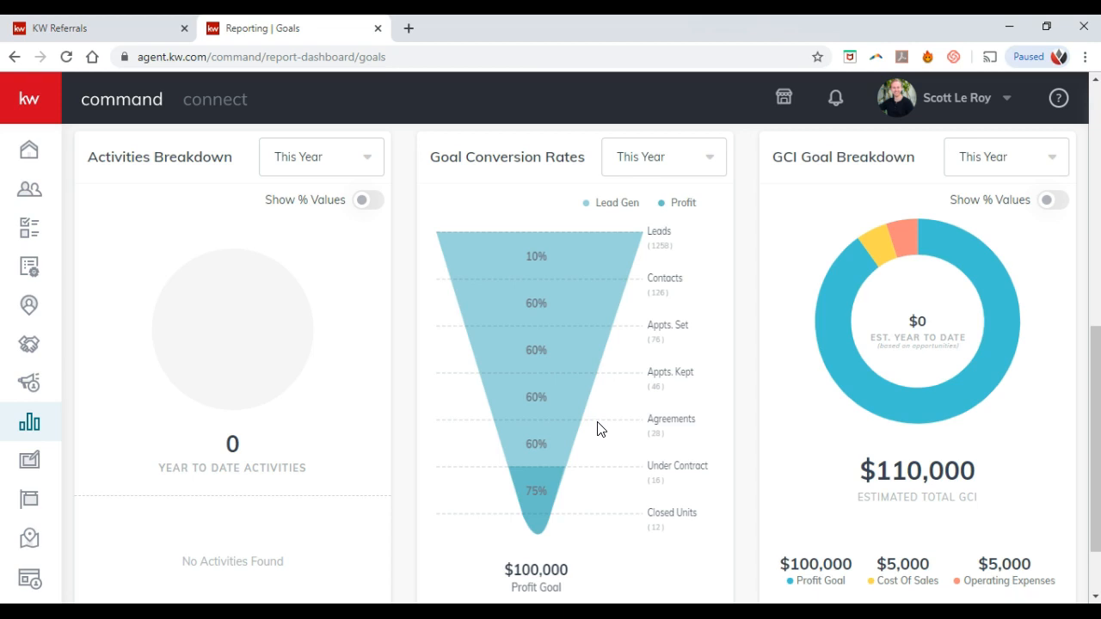
pyautogui.scroll(6, 599, 428)
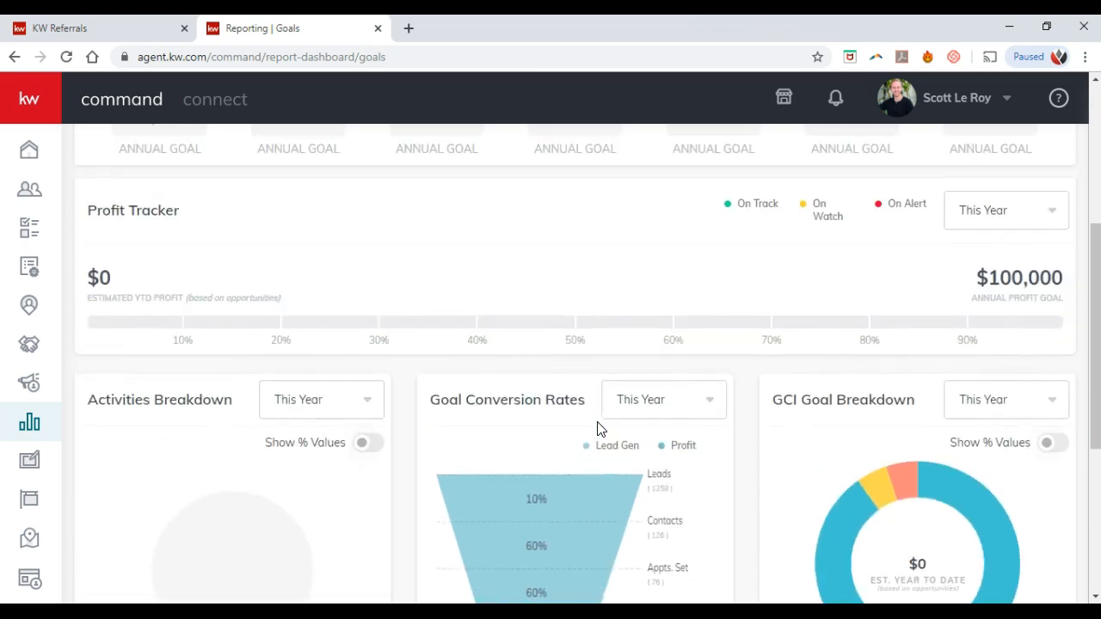
pyautogui.moveTo(599, 429)
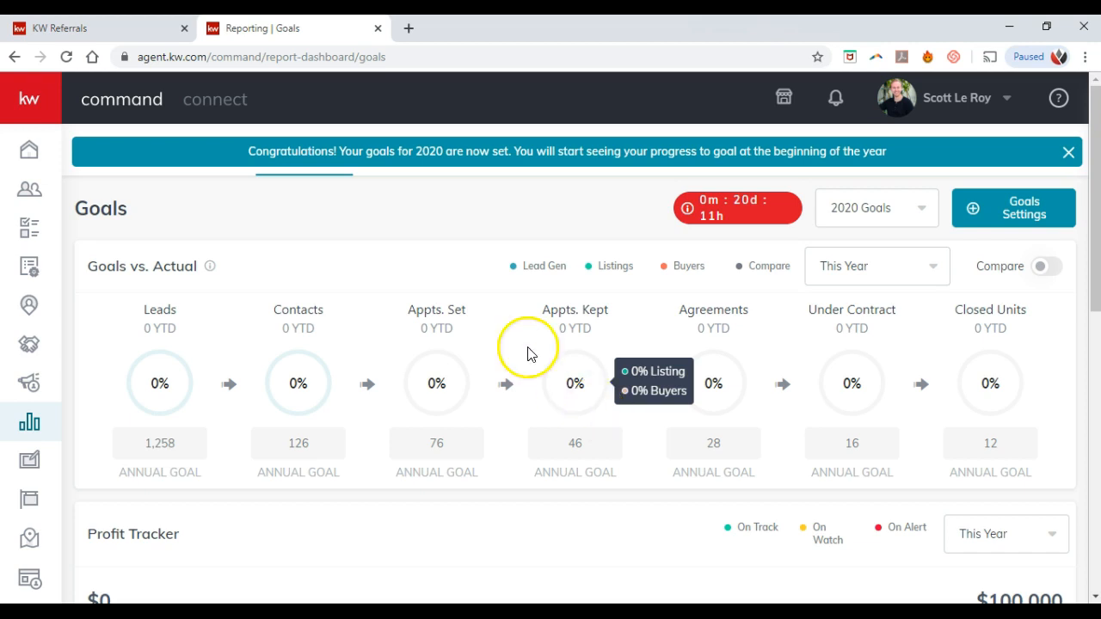
# Step: Close the Reporting | Goals tab and return to the KWConnect home page
pyautogui.click(376, 29)
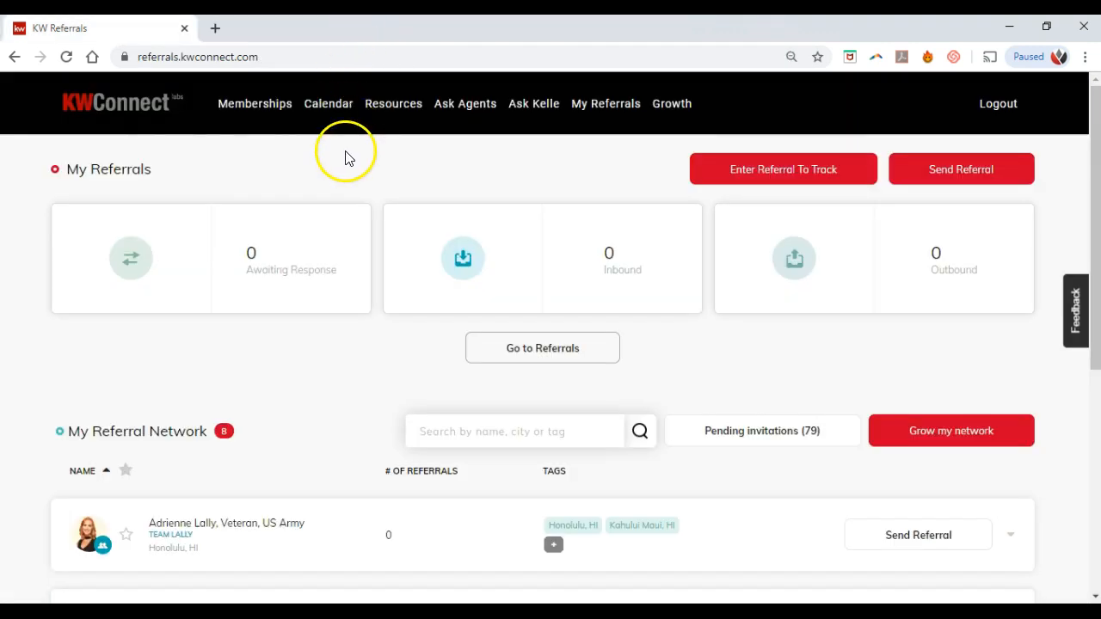
pyautogui.click(151, 120)
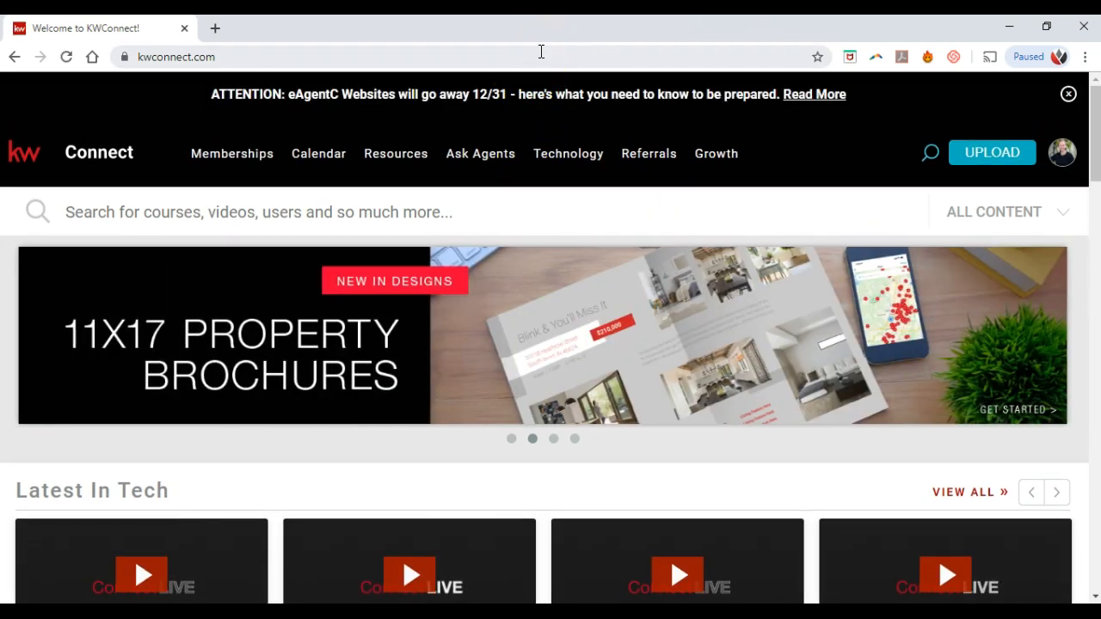
# Step: Load mykw.kw.com to reach the MyKW home page with the eEdge Control Panel
pyautogui.click(541, 52)
pyautogui.write('myk')
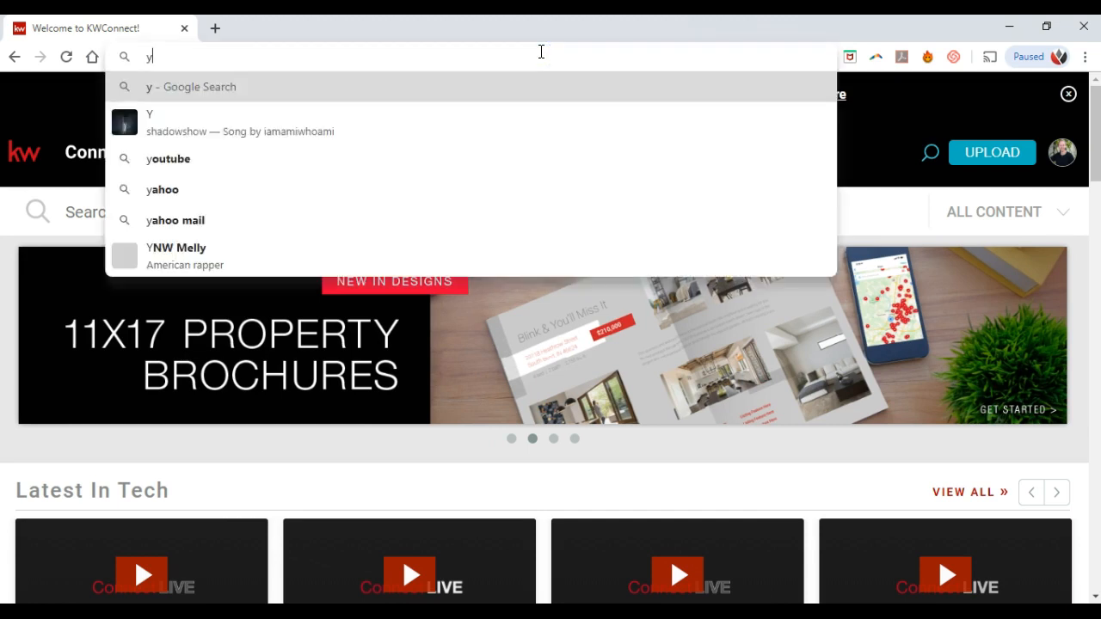
pyautogui.write('w.kw.')
pyautogui.press('Return')
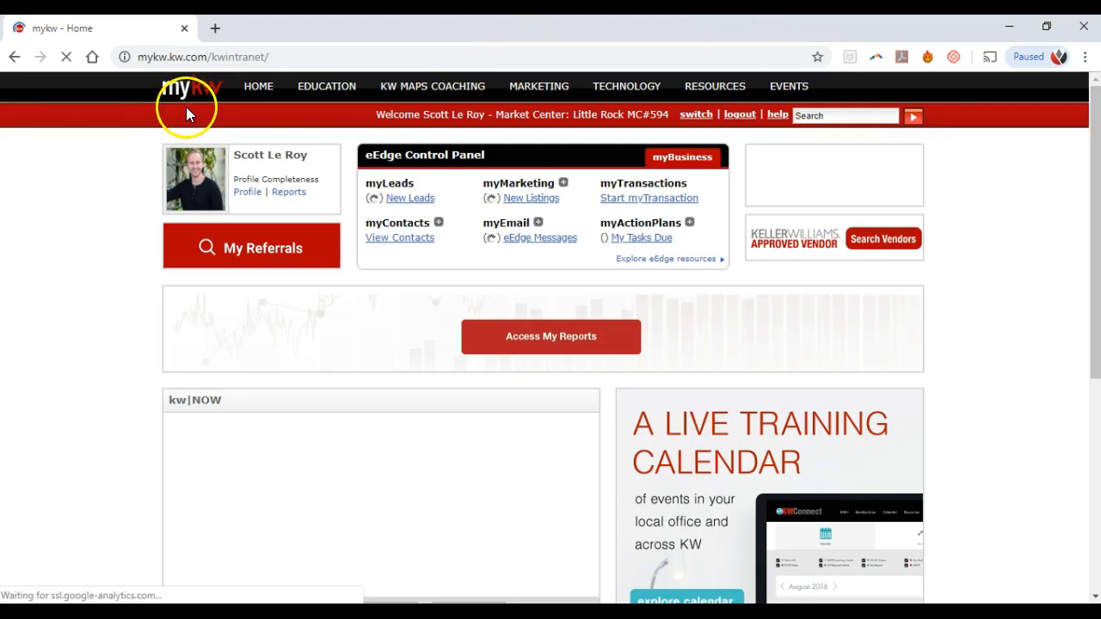
pyautogui.moveTo(255, 99)
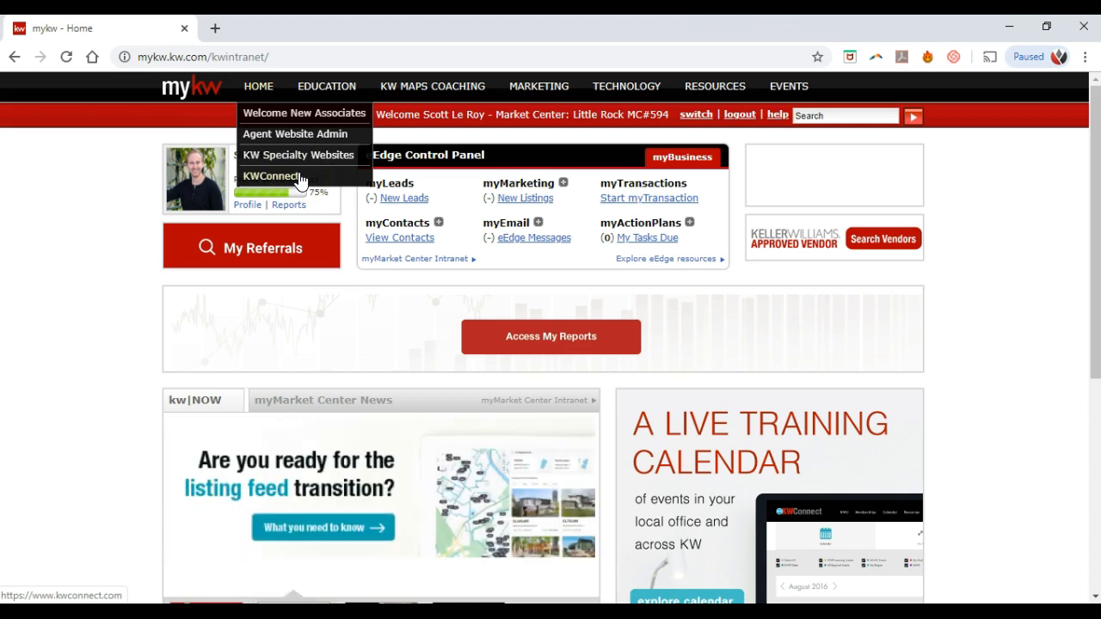
pyautogui.click(49, 215)
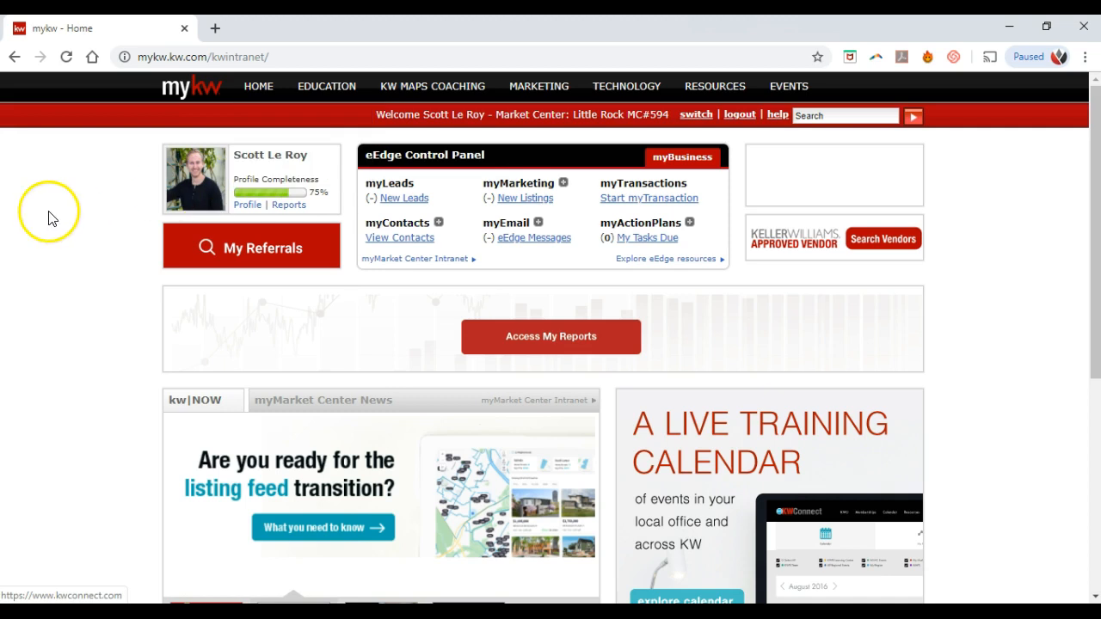